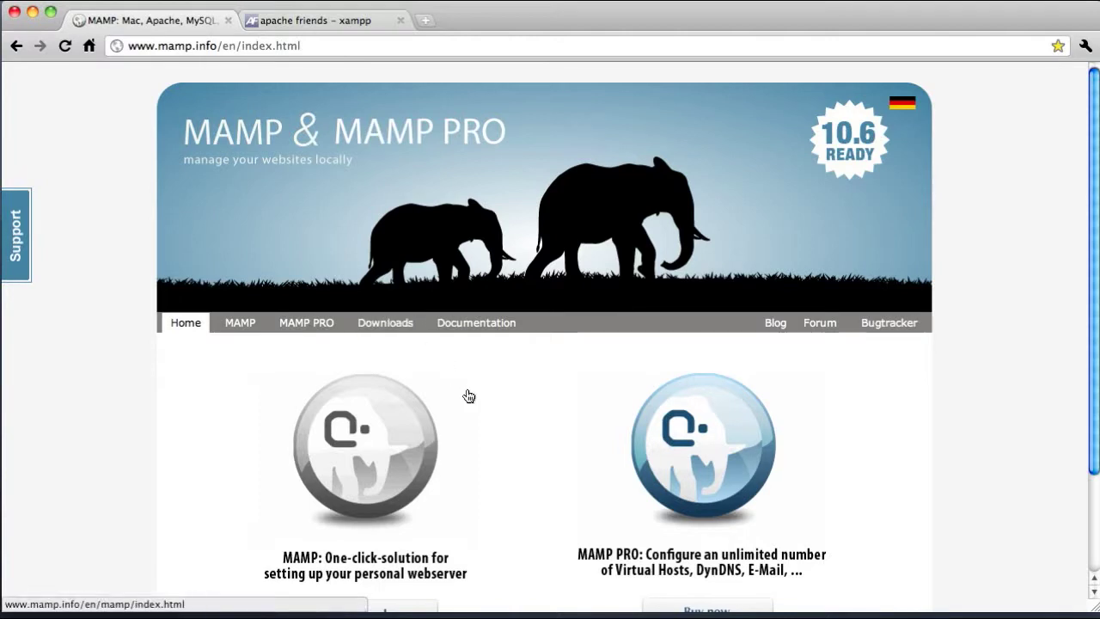
Scroll through the MAMP homepage, then switch to the apache friends XAMPP page
scroll(468, 395, down, 2)
scroll(469, 395, down, 1)
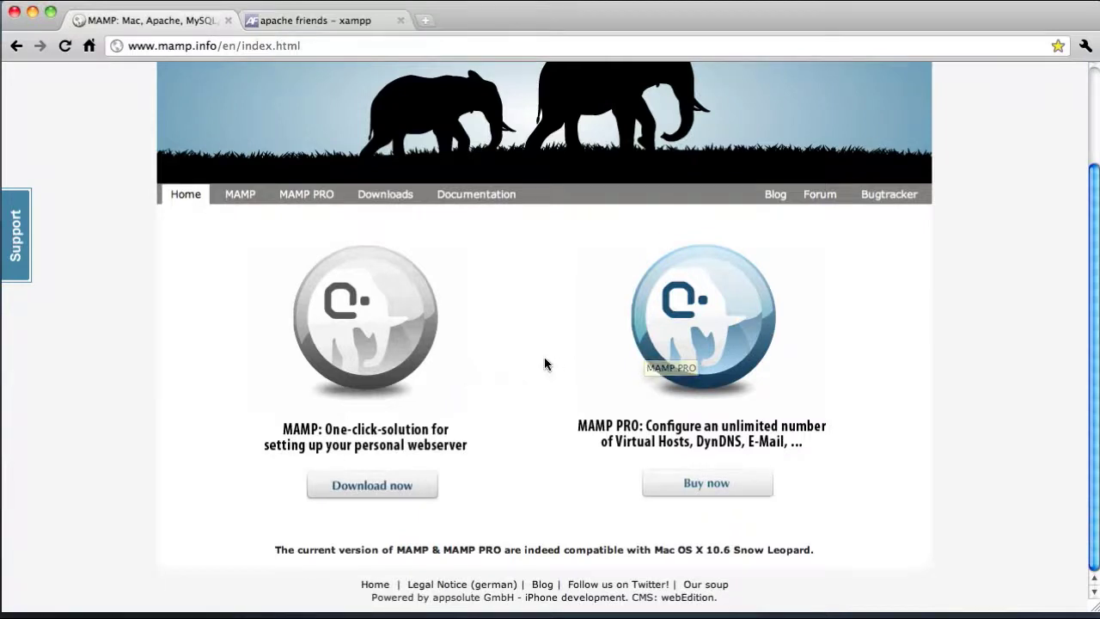
scroll(545, 360, up, 3)
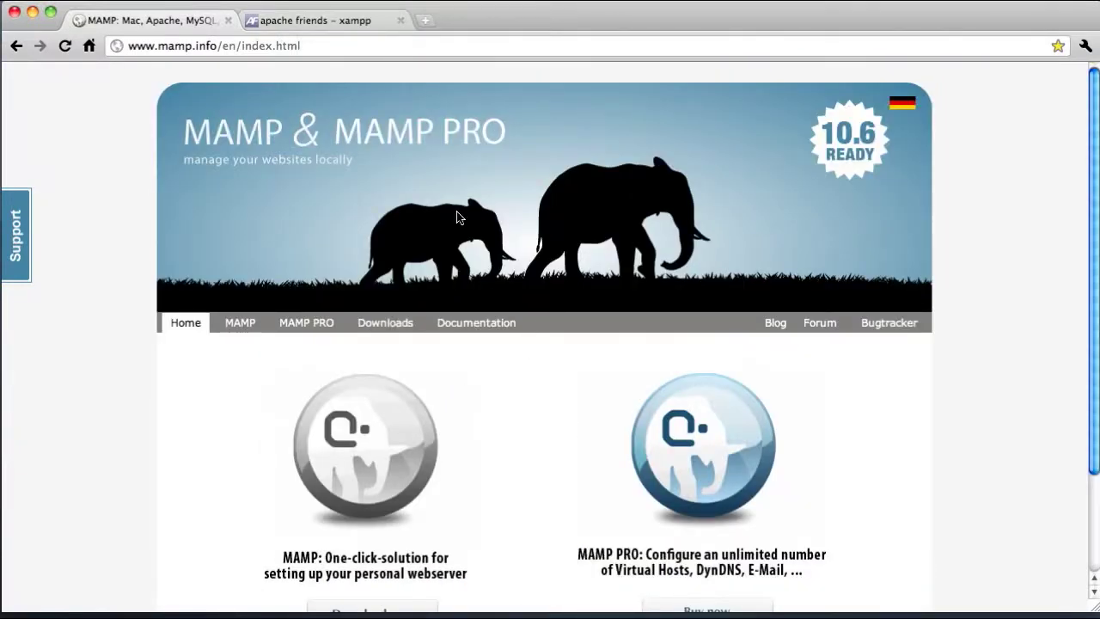
click(364, 23)
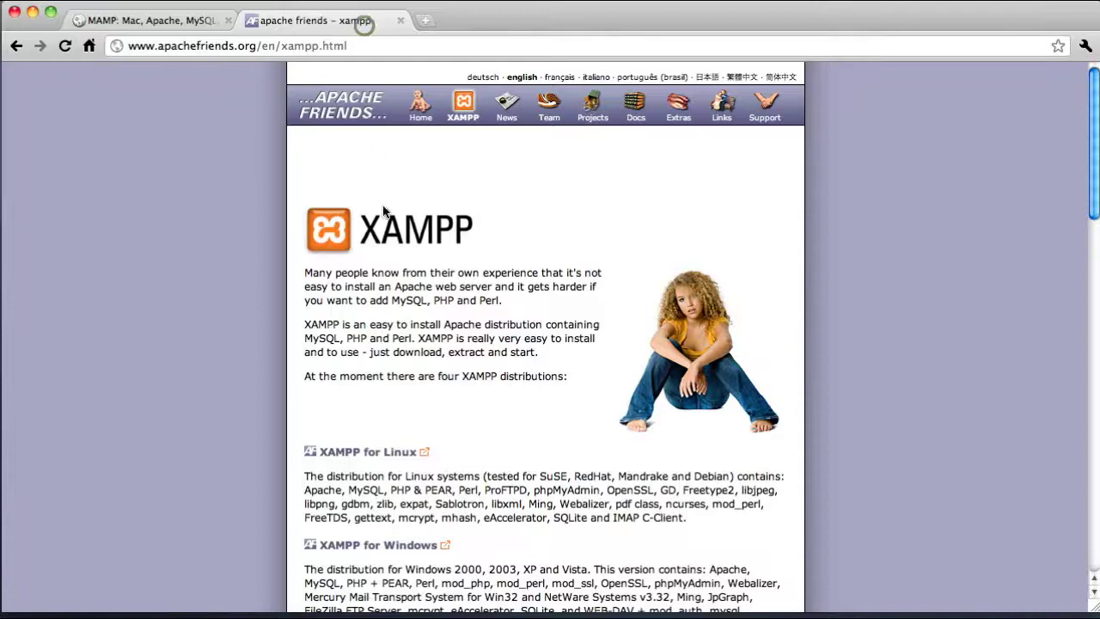
Glance over at the Windows virtual machine and come back to Chrome
scroll(490, 373, down, 5)
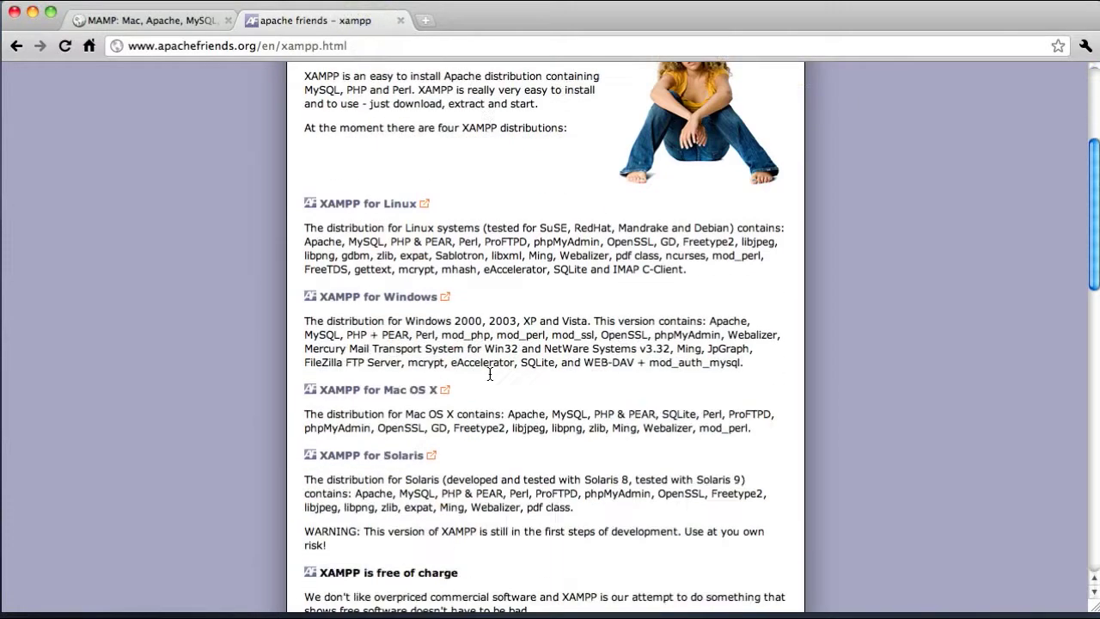
scroll(490, 373, up, 5)
key(super+Tab)
key(super+Tab)
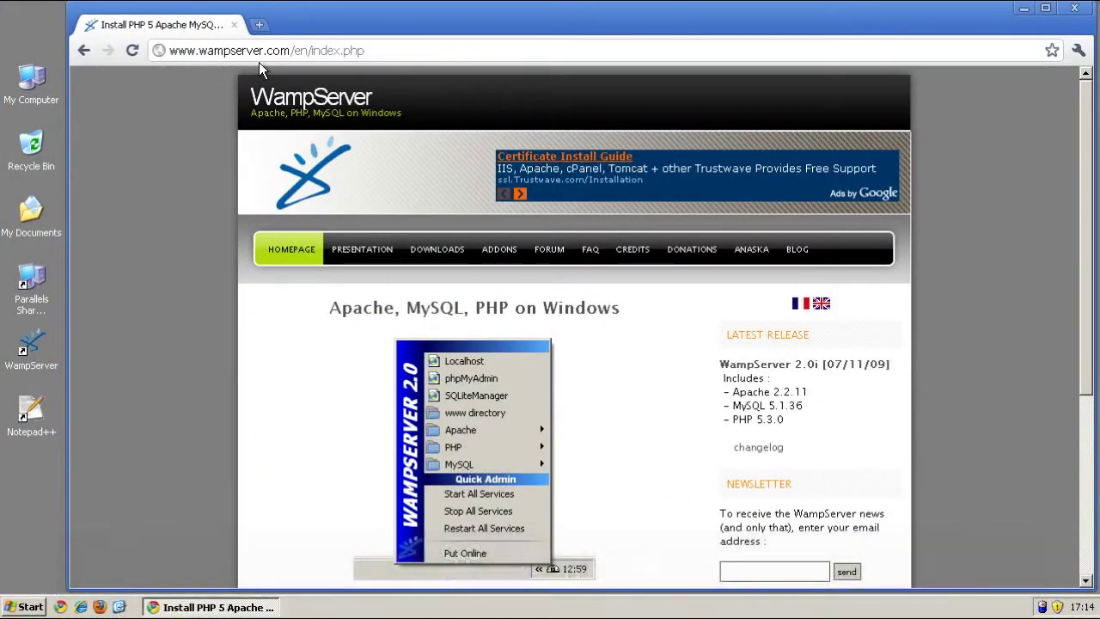
key(super+Tab)
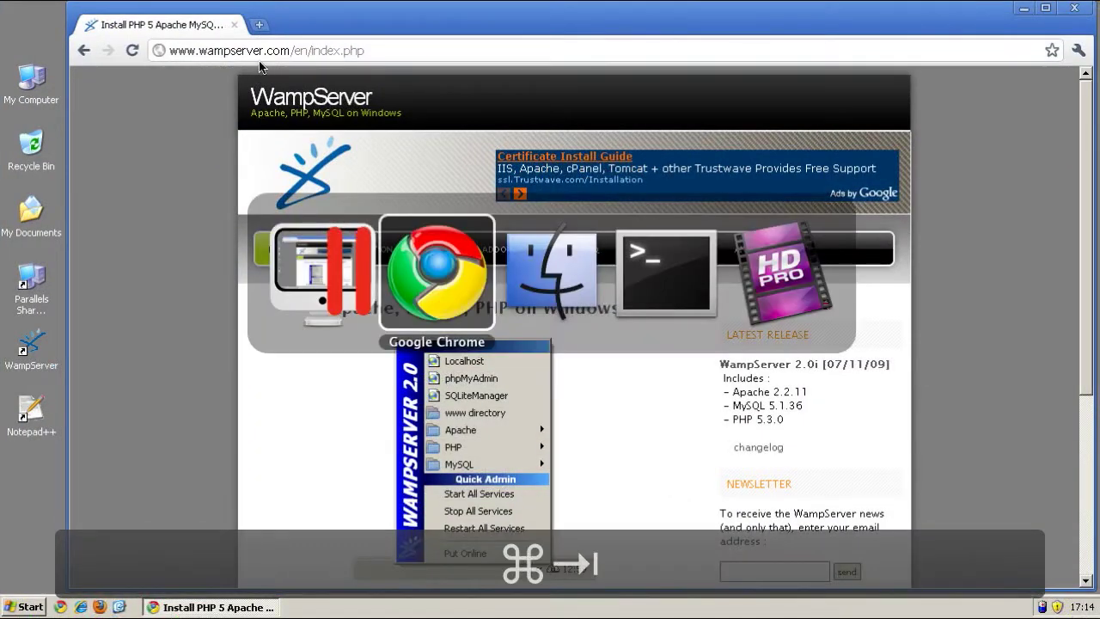
Return to the MAMP homepage tab, then bring the MAMP installer window forward
click(170, 19)
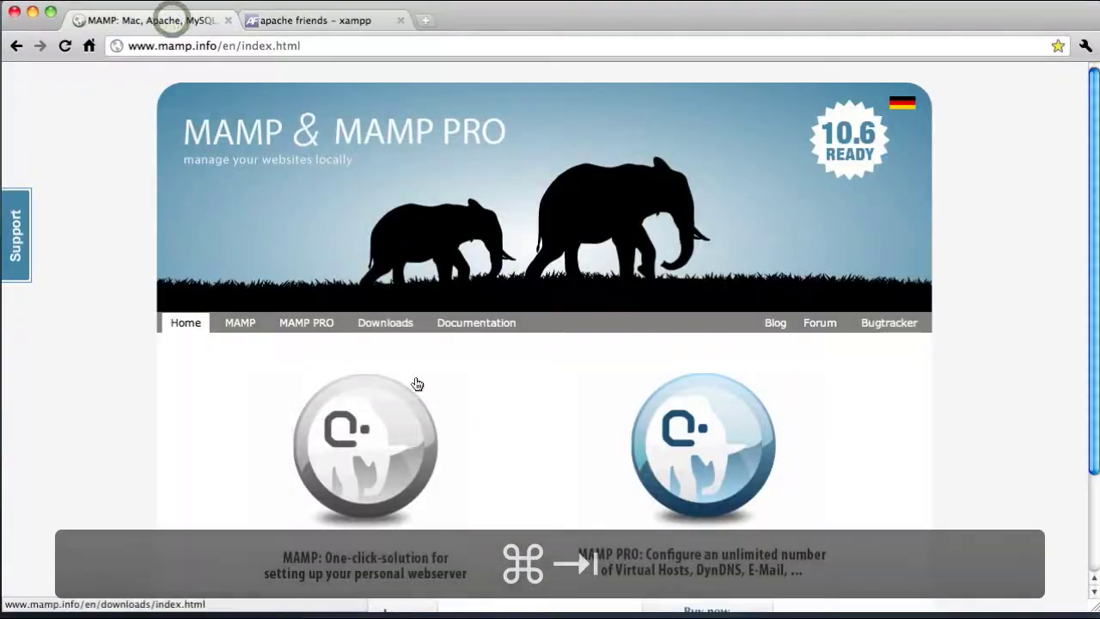
scroll(438, 422, down, 3)
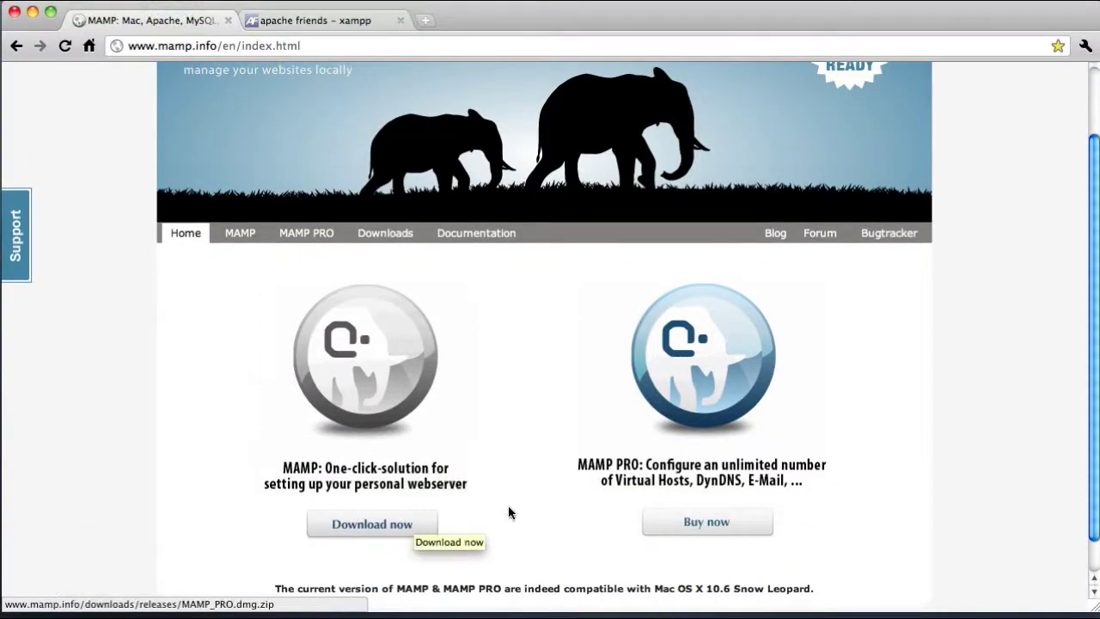
scroll(553, 506, up, 3)
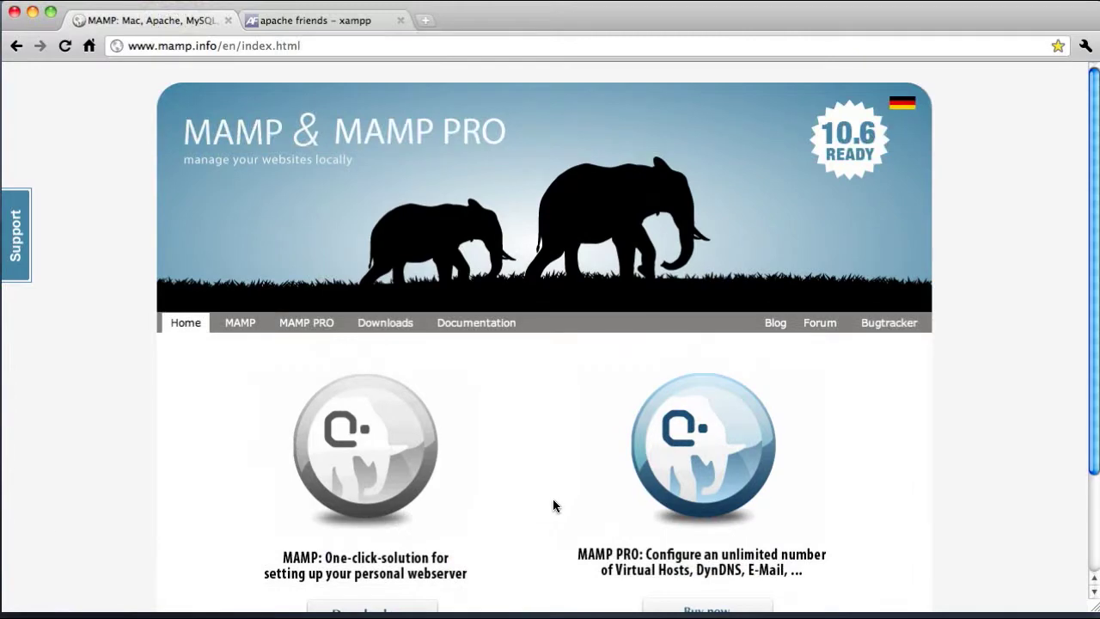
key(super+Tab)
key(super+Tab)
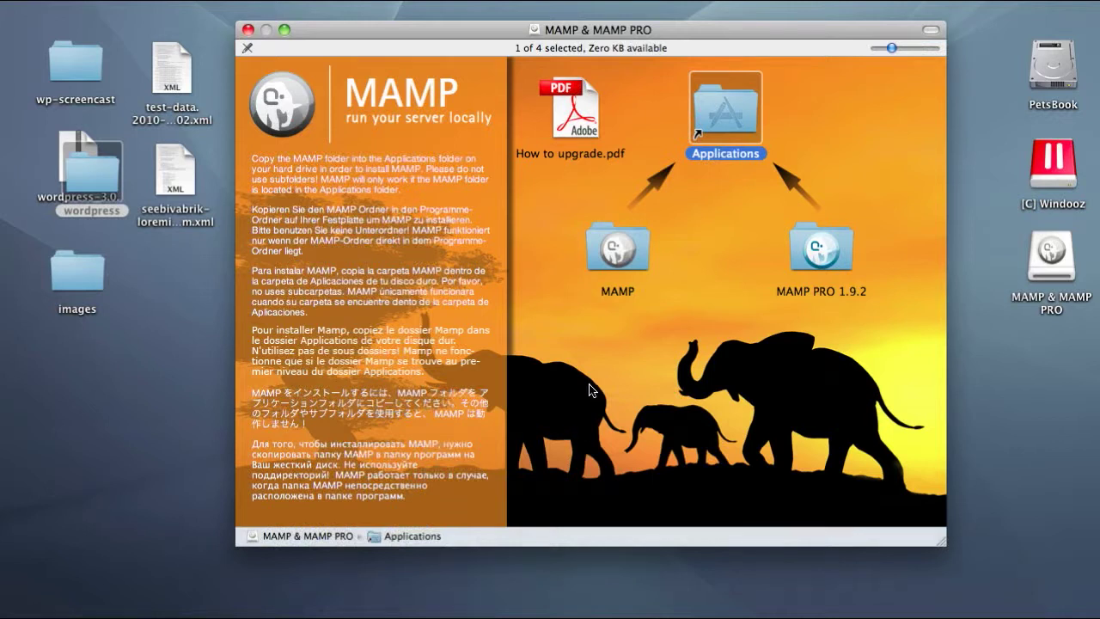
Cancel the folder move and launch the MAMP app from Applications/MAMP
drag(630, 256, 728, 115)
key(Escape)
key(Escape)
double_click(728, 115)
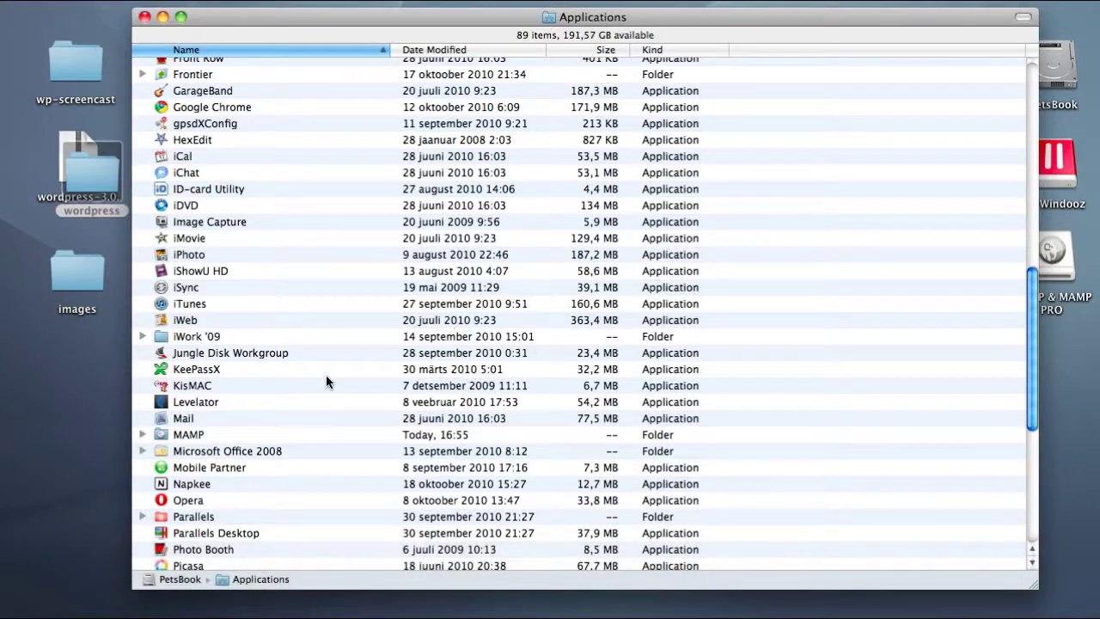
double_click(190, 435)
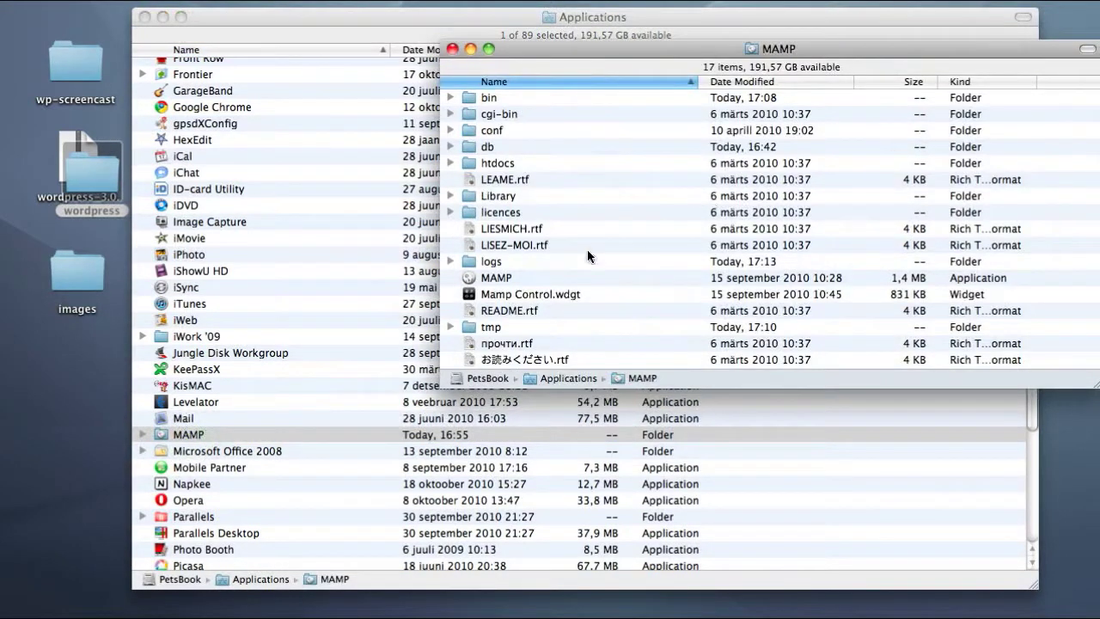
click(503, 279)
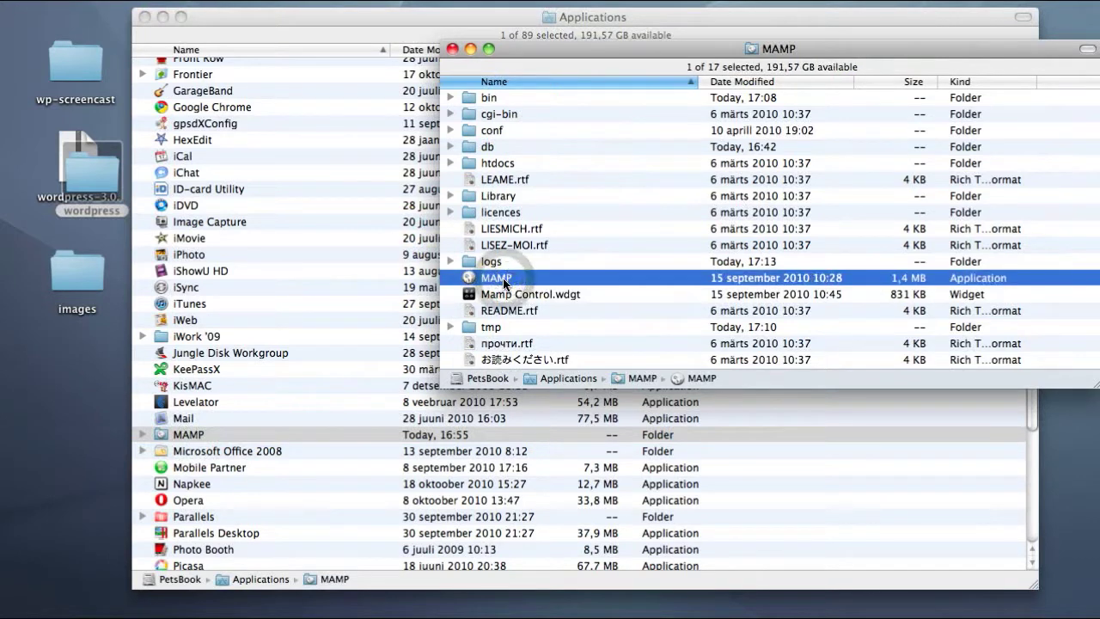
double_click(504, 279)
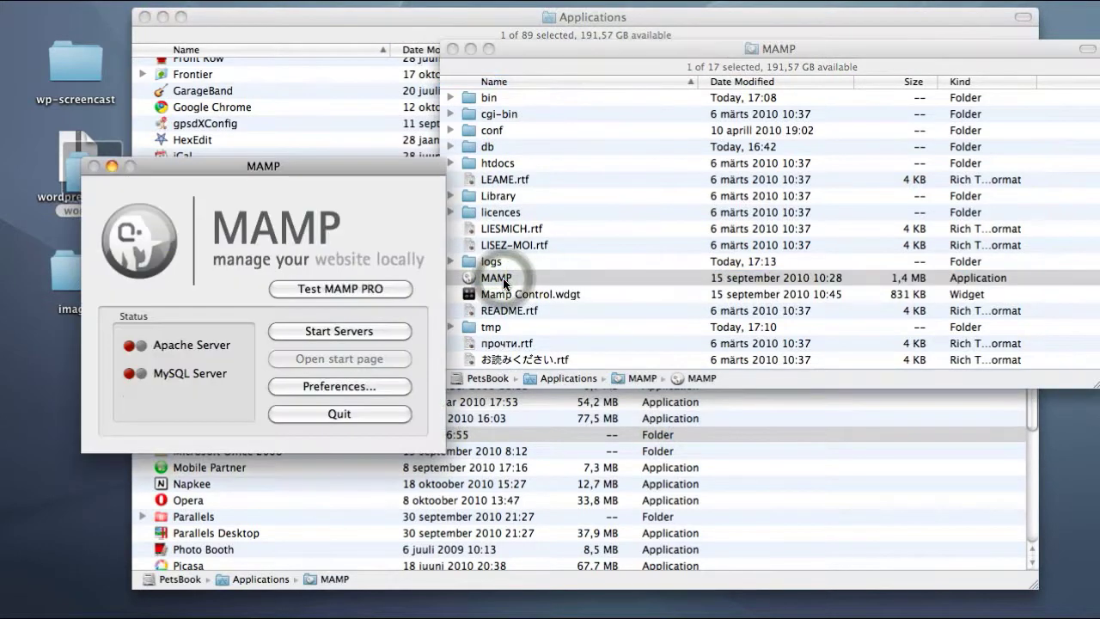
Check the MAMP welcome page in another Space, then open MAMP Preferences
key(ctrl+Up)
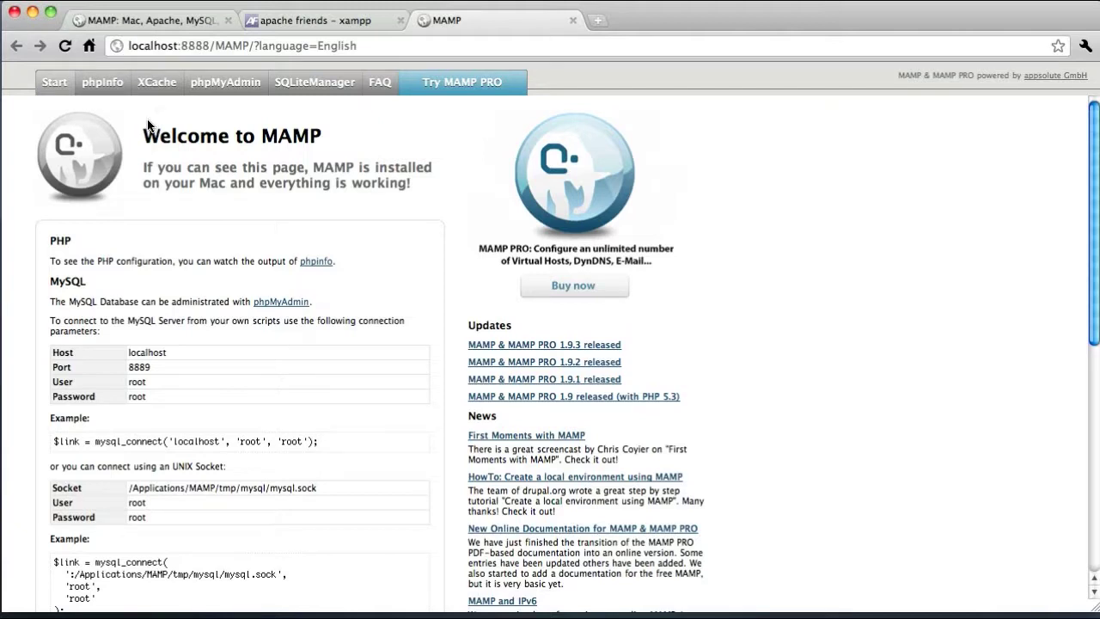
key(super+Tab)
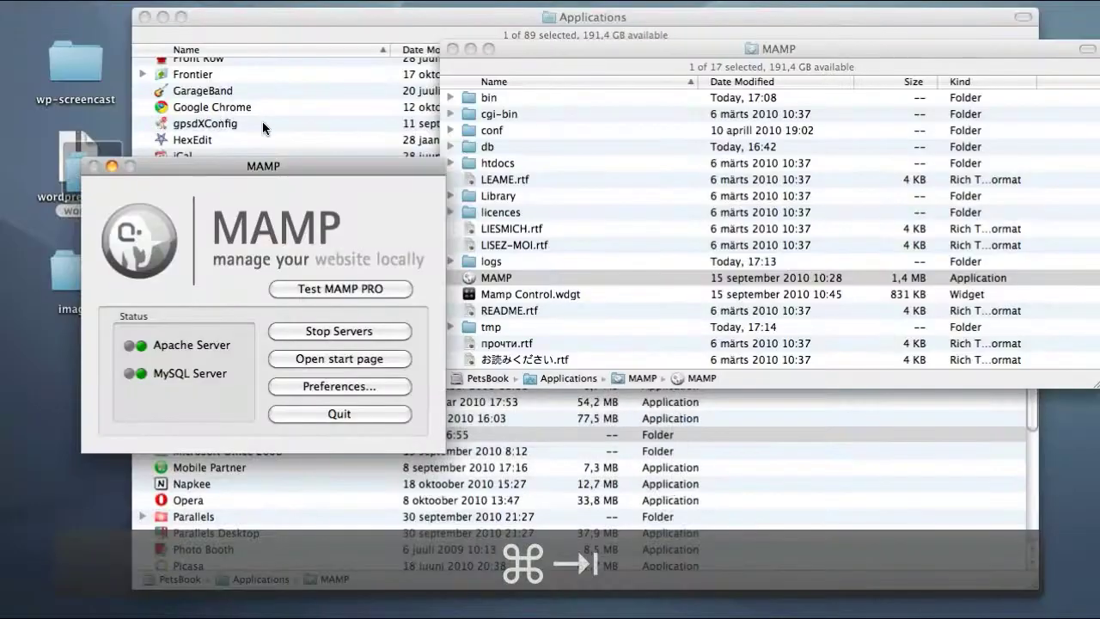
click(374, 380)
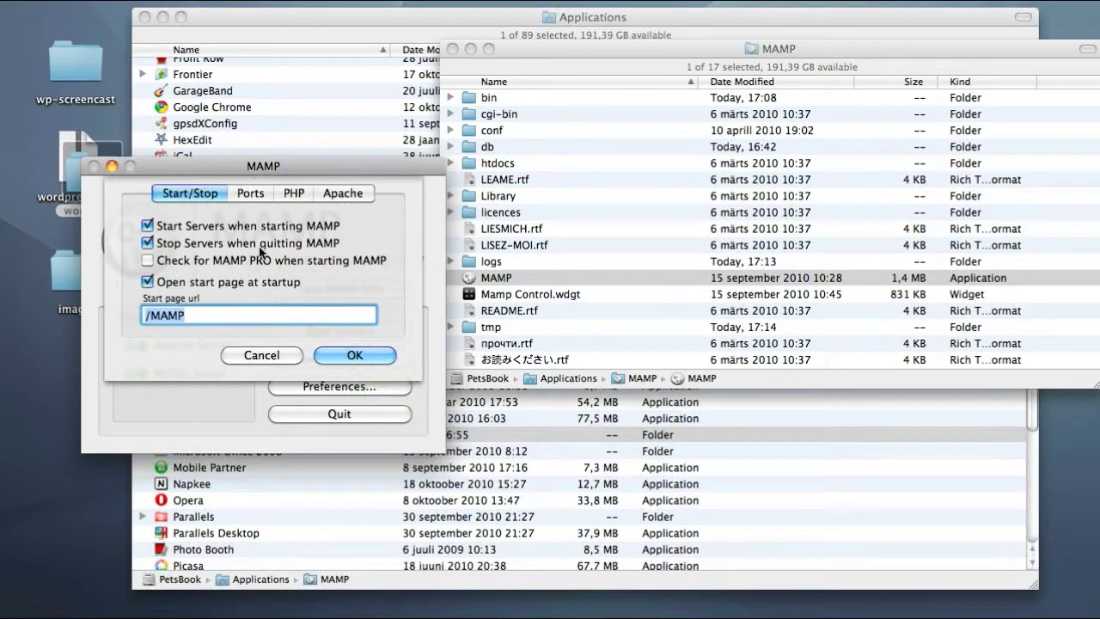
Reset to default ports 80/3306, set document root to Sites/seebivabrik, and apply
click(251, 192)
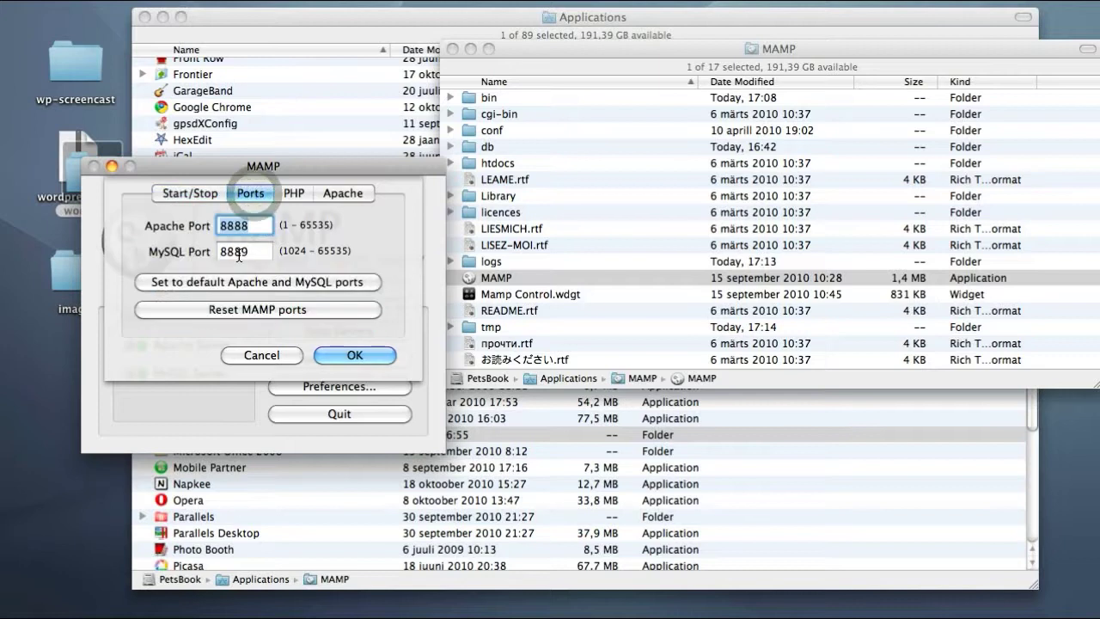
click(234, 283)
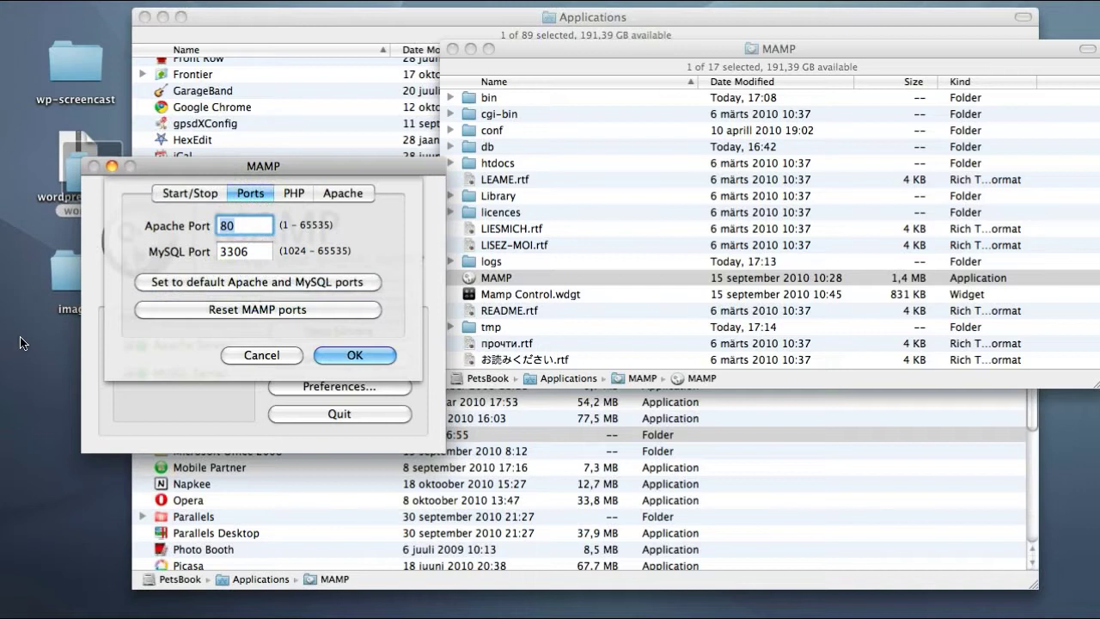
click(344, 194)
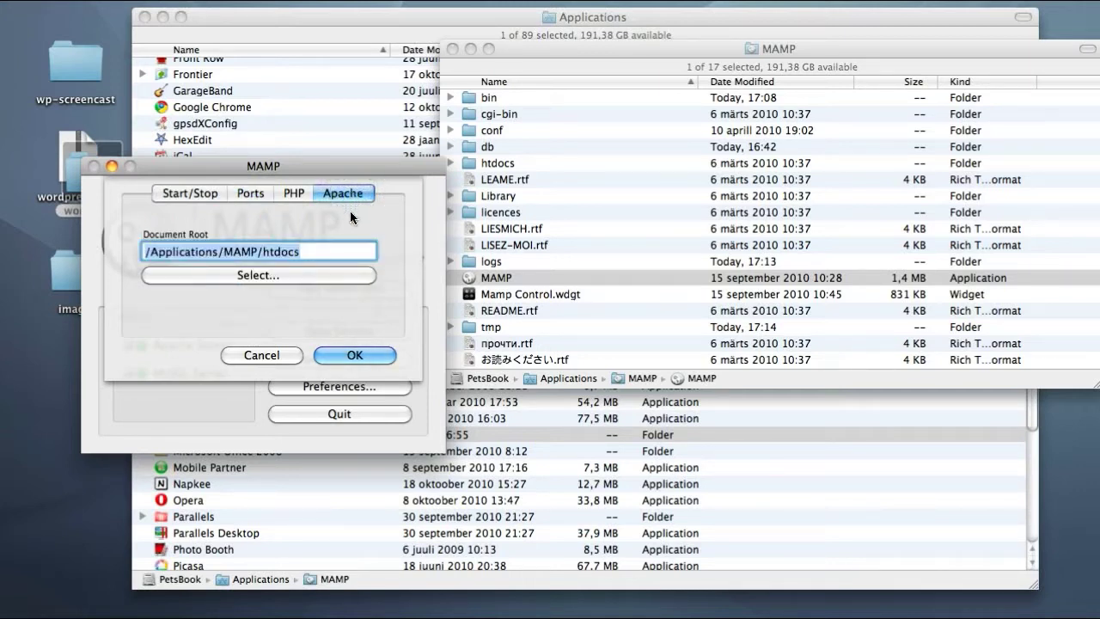
click(287, 271)
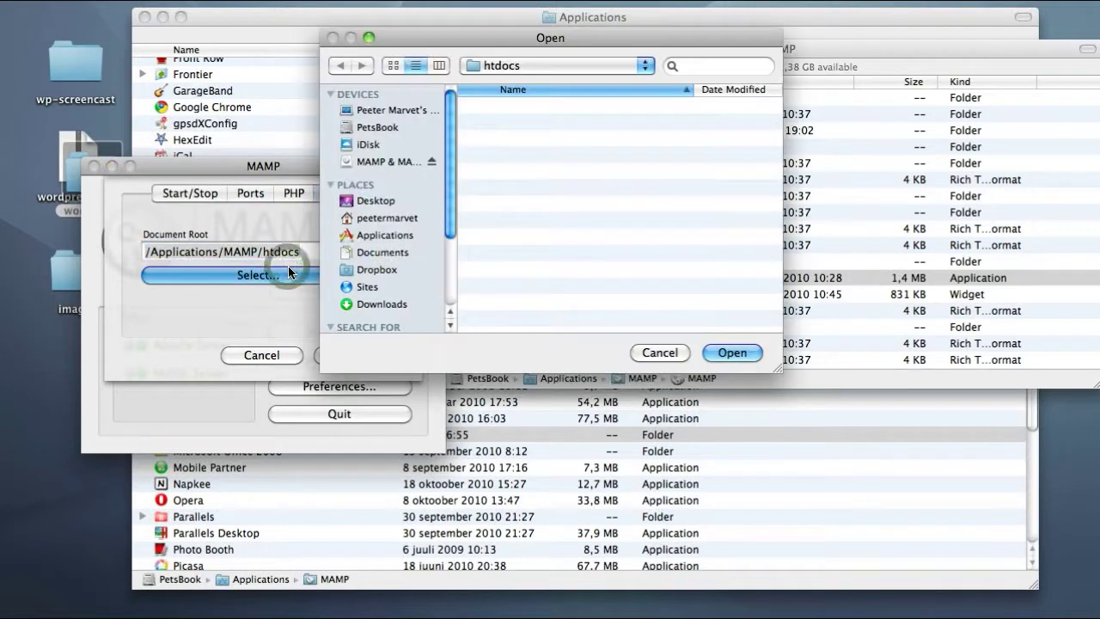
click(375, 290)
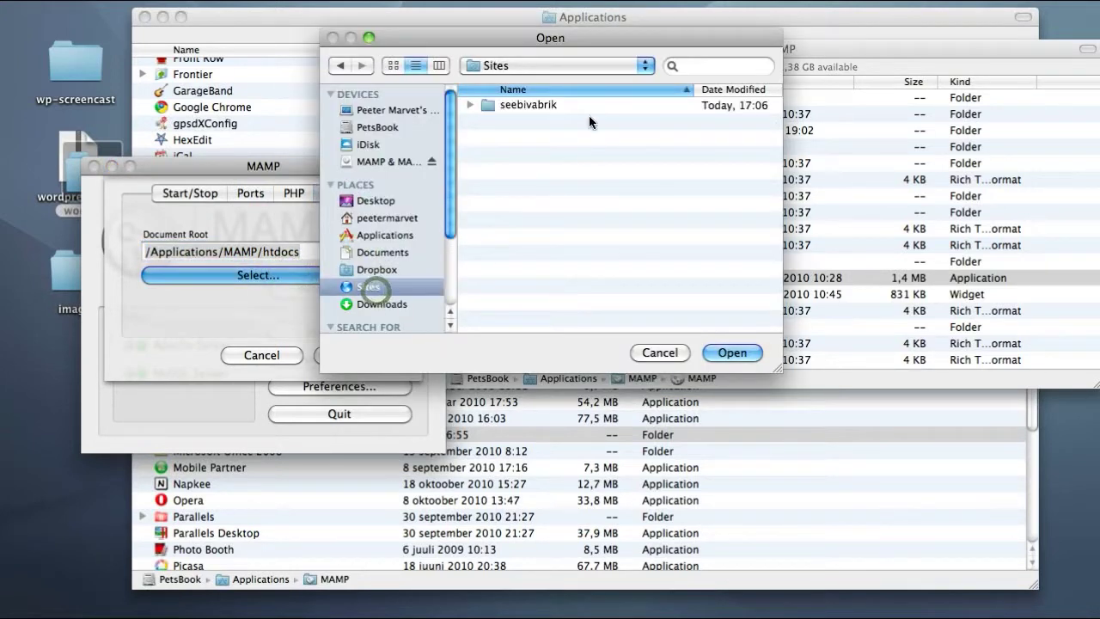
click(533, 107)
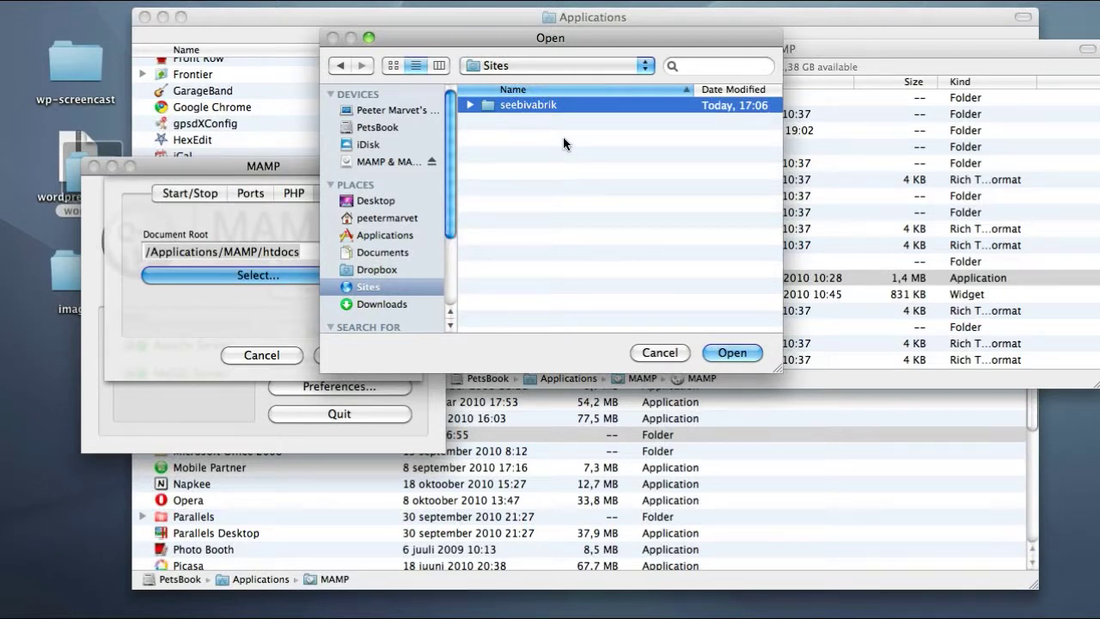
click(729, 354)
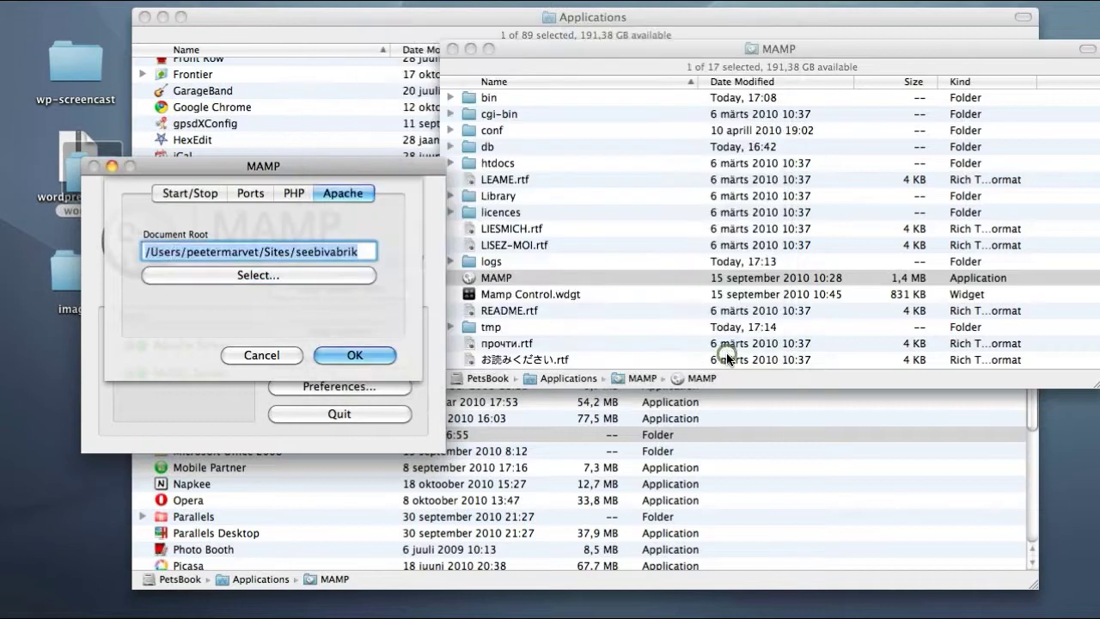
click(357, 355)
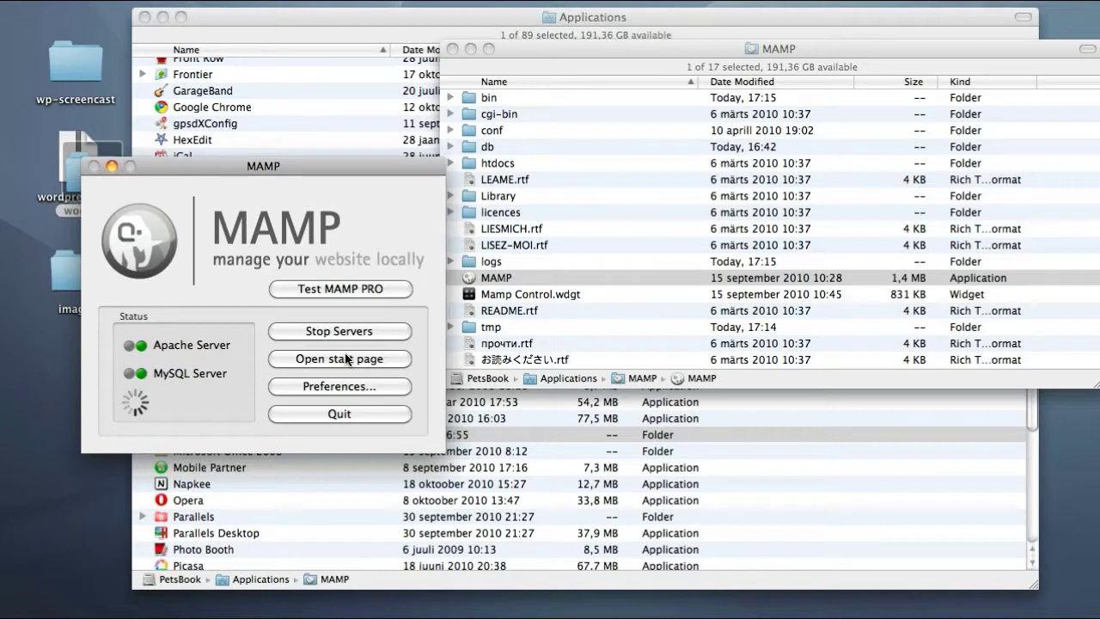
Enter the account password to authorise the MAMP server restart
text(******)
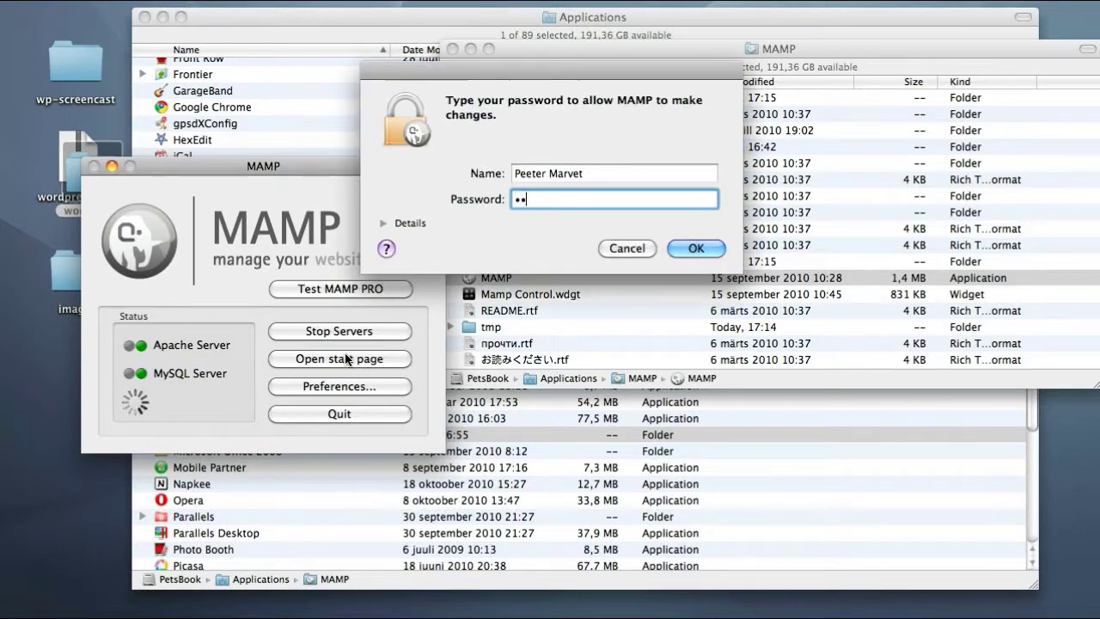
key(Return)
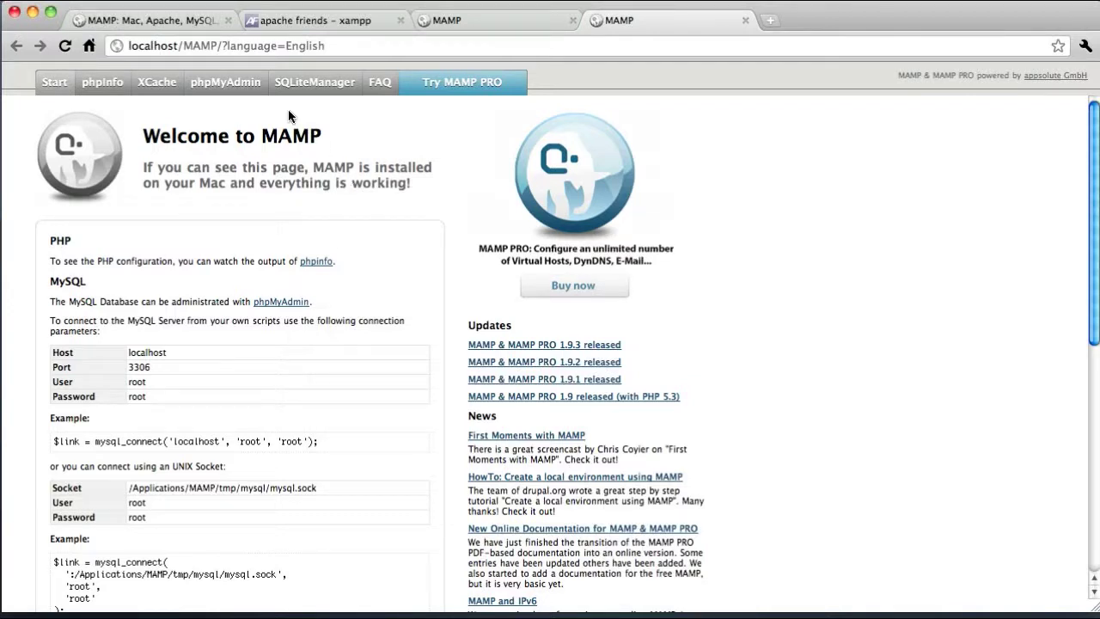
Open phpMyAdmin and enter seebivabrik as the new database name
click(239, 83)
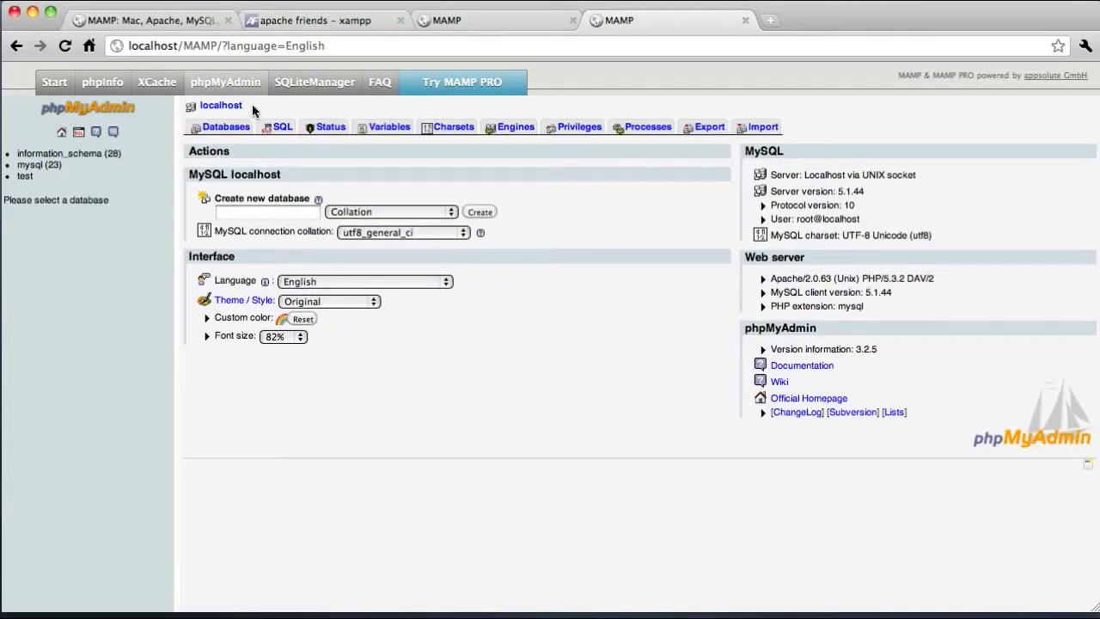
click(262, 212)
text(seeb)
click(248, 228)
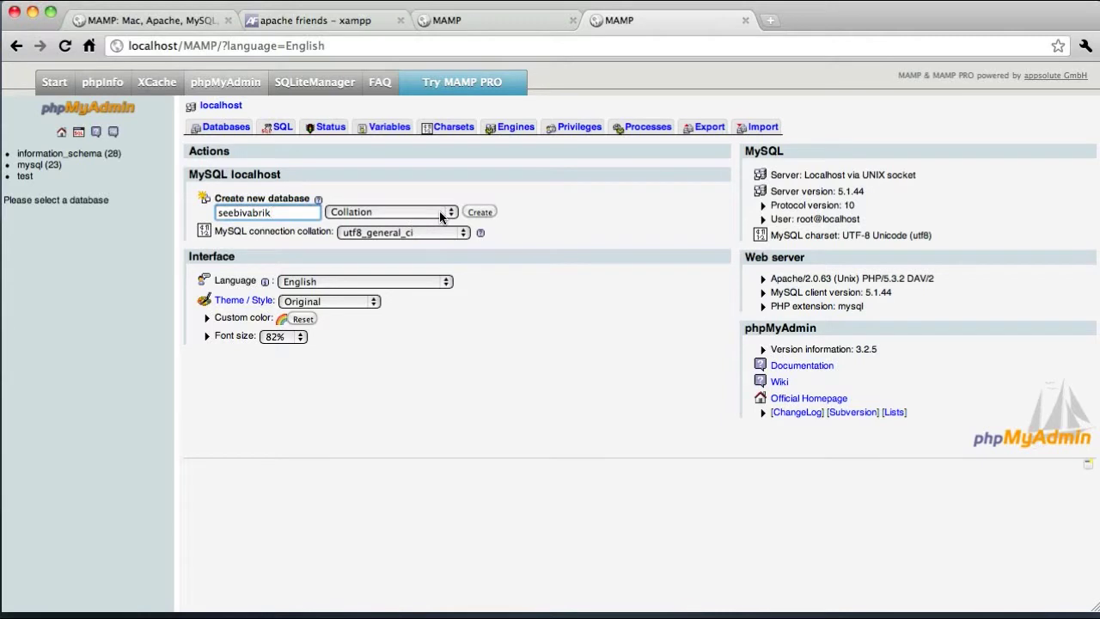
Create the seebivabrik database with utf8_general_ci collation
click(440, 211)
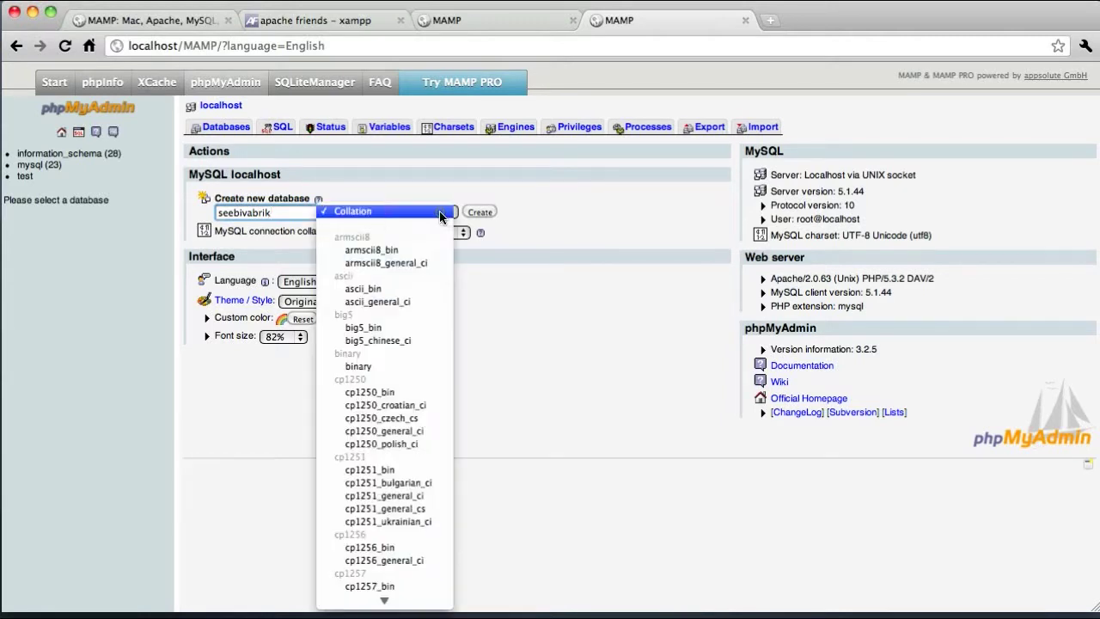
scroll(410, 370, down, 5)
scroll(407, 371, down, 15)
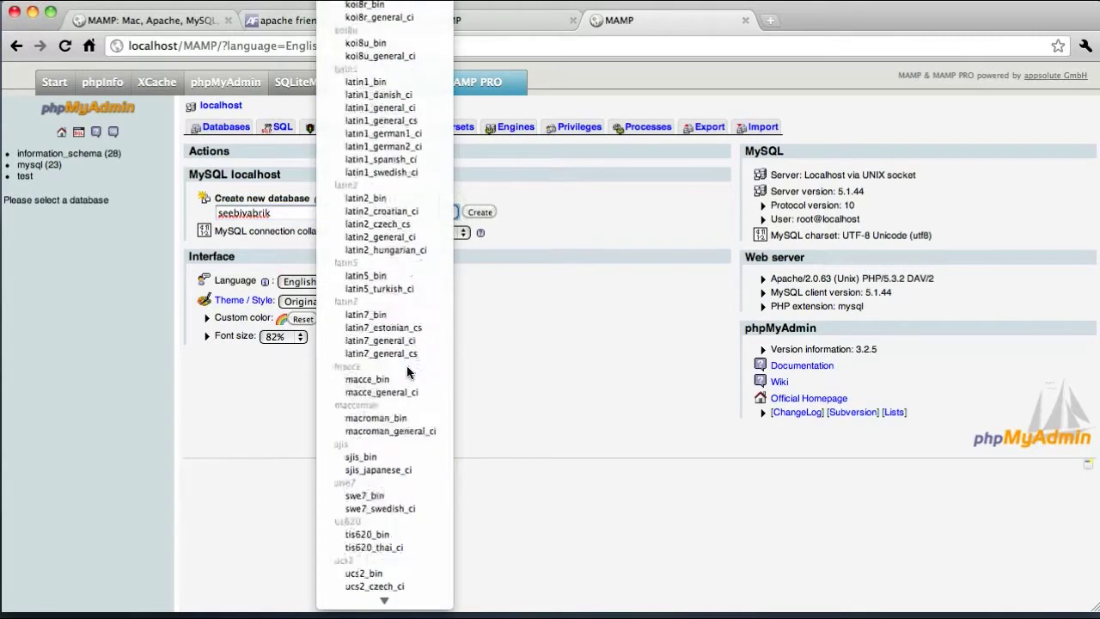
click(417, 405)
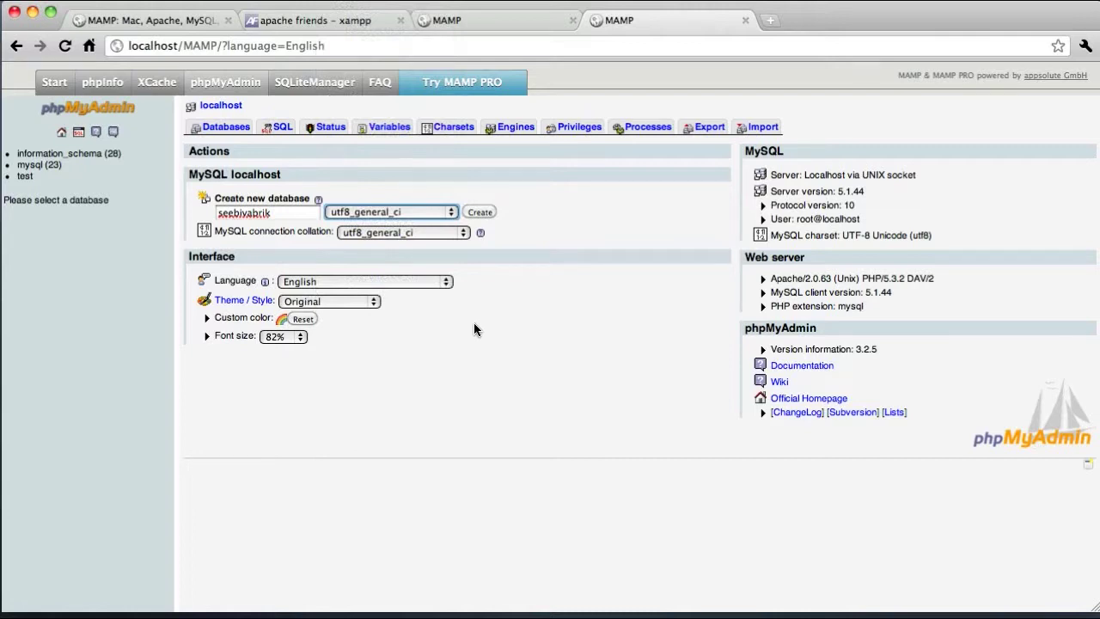
click(480, 211)
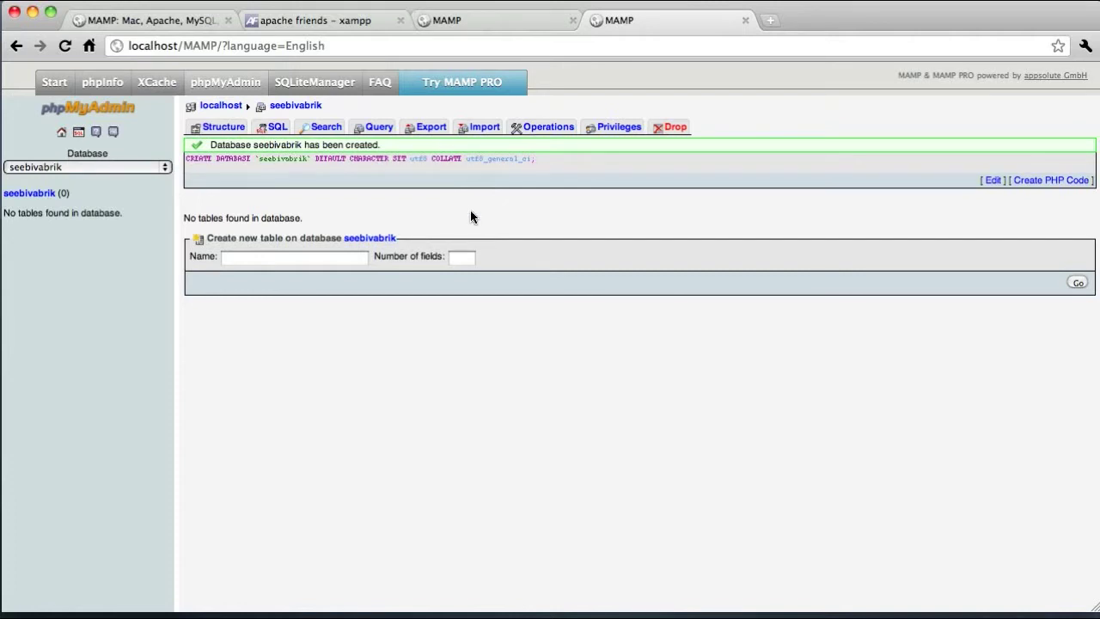
key(super+Tab)
key(super+Tab)
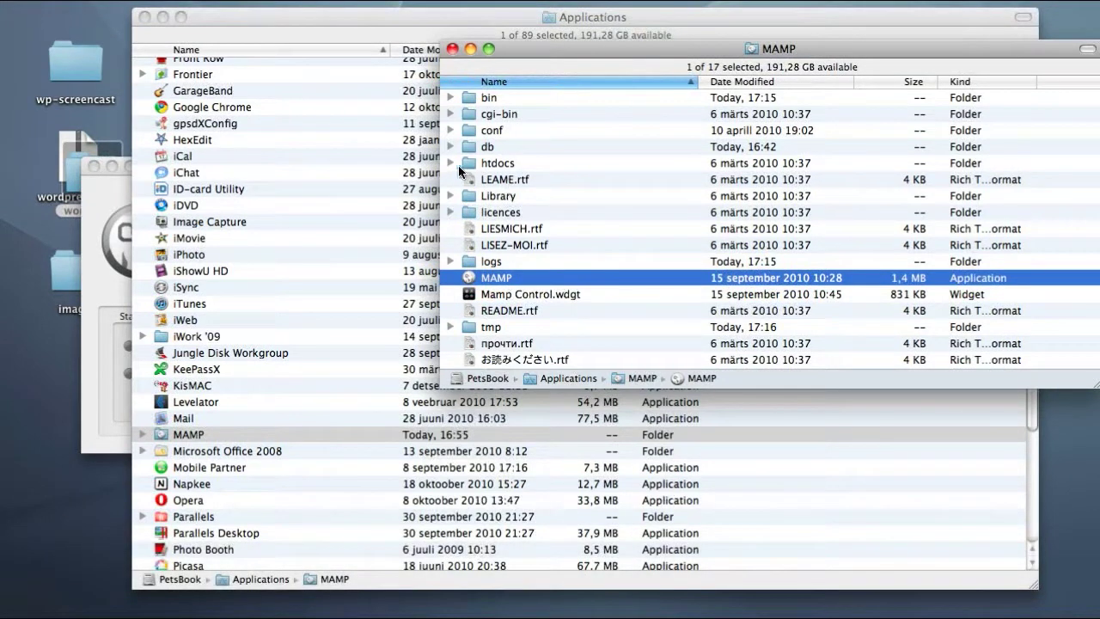
Copy the seebivabrik folder from MAMP's db/mysql folder onto the desktop
click(477, 161)
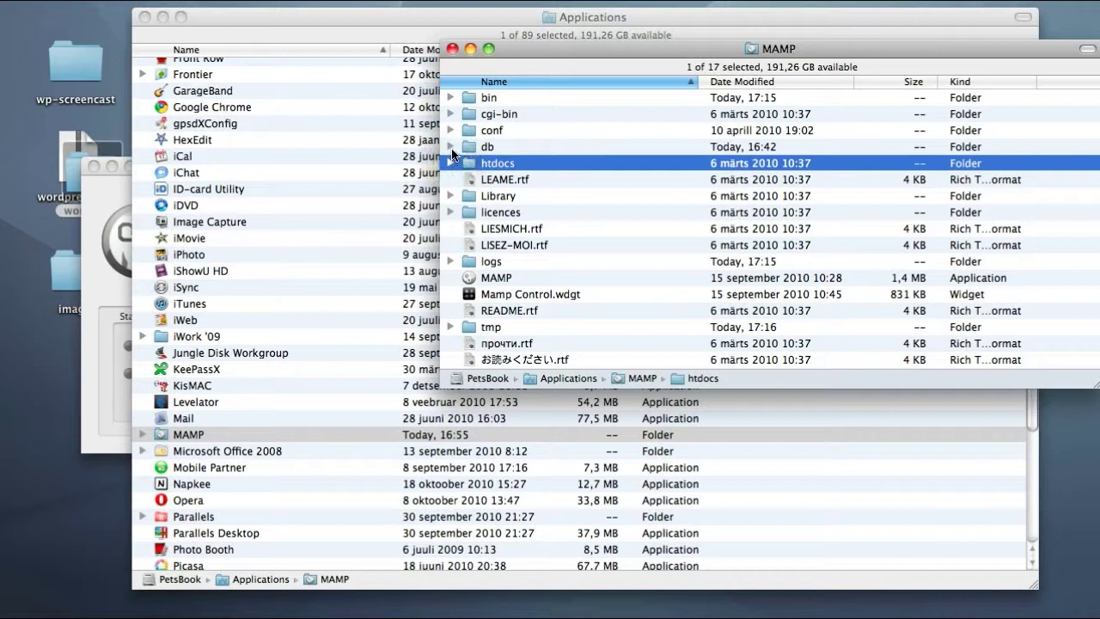
click(449, 146)
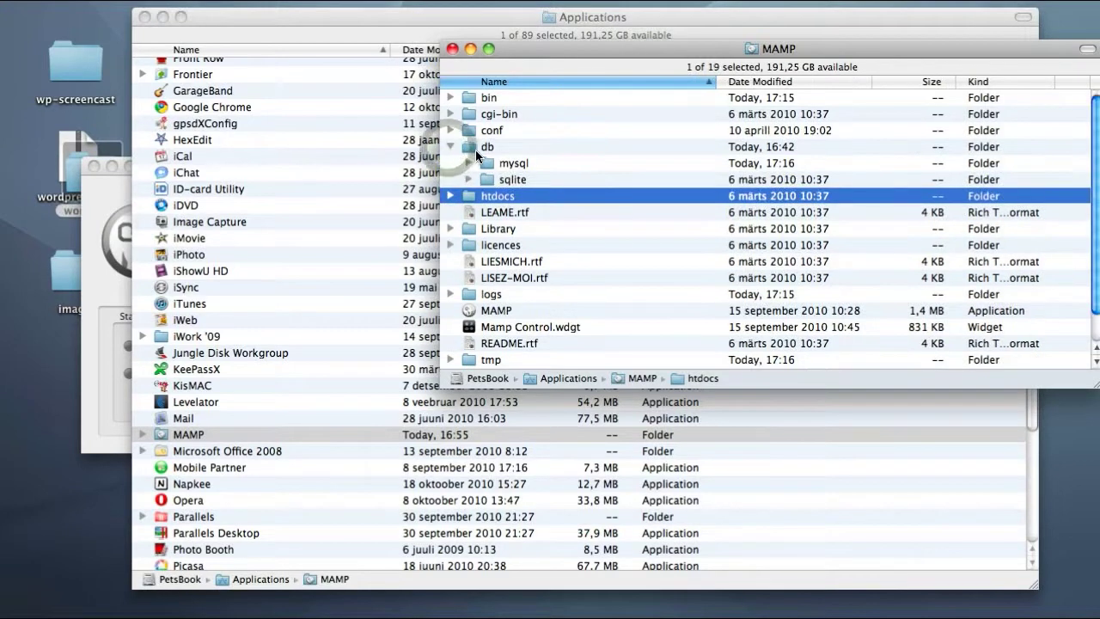
click(475, 149)
click(473, 163)
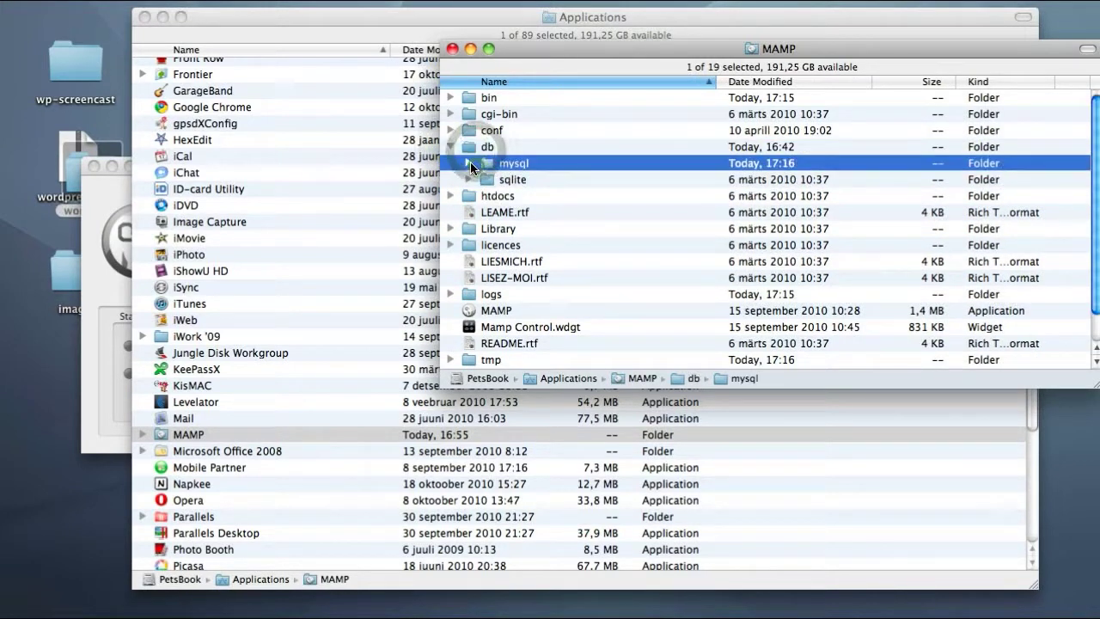
click(470, 161)
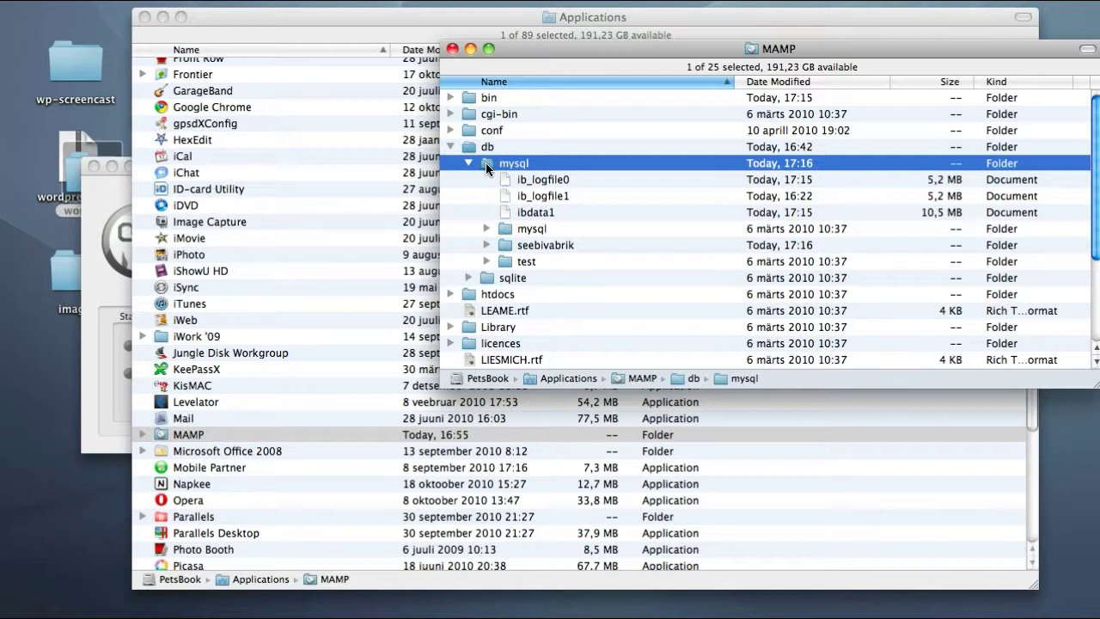
click(487, 246)
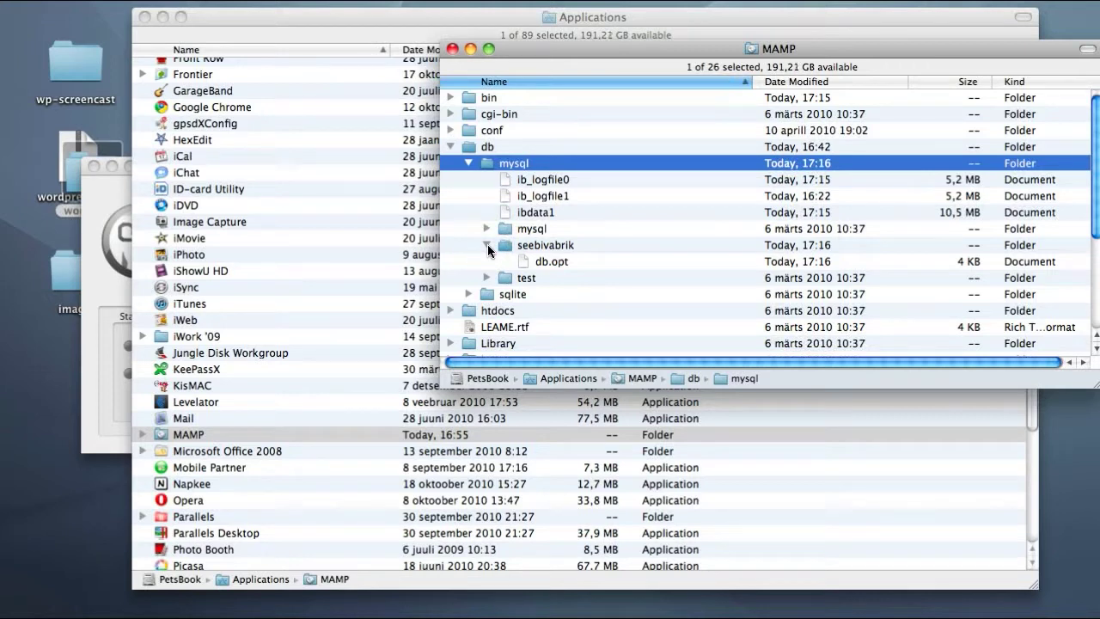
click(488, 245)
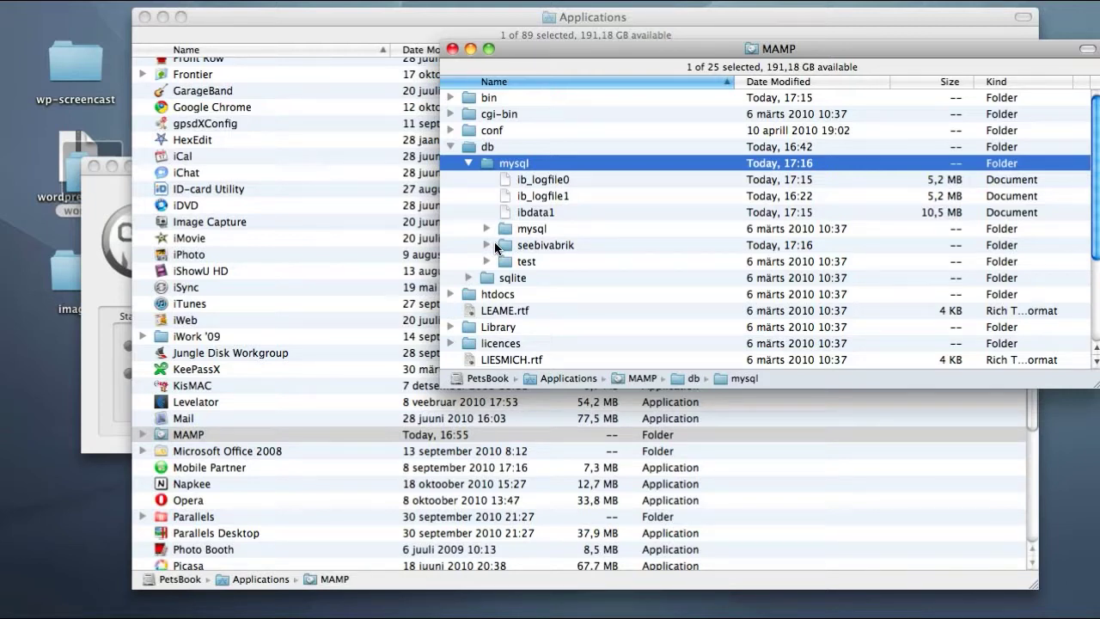
click(505, 243)
drag(506, 244, 67, 509)
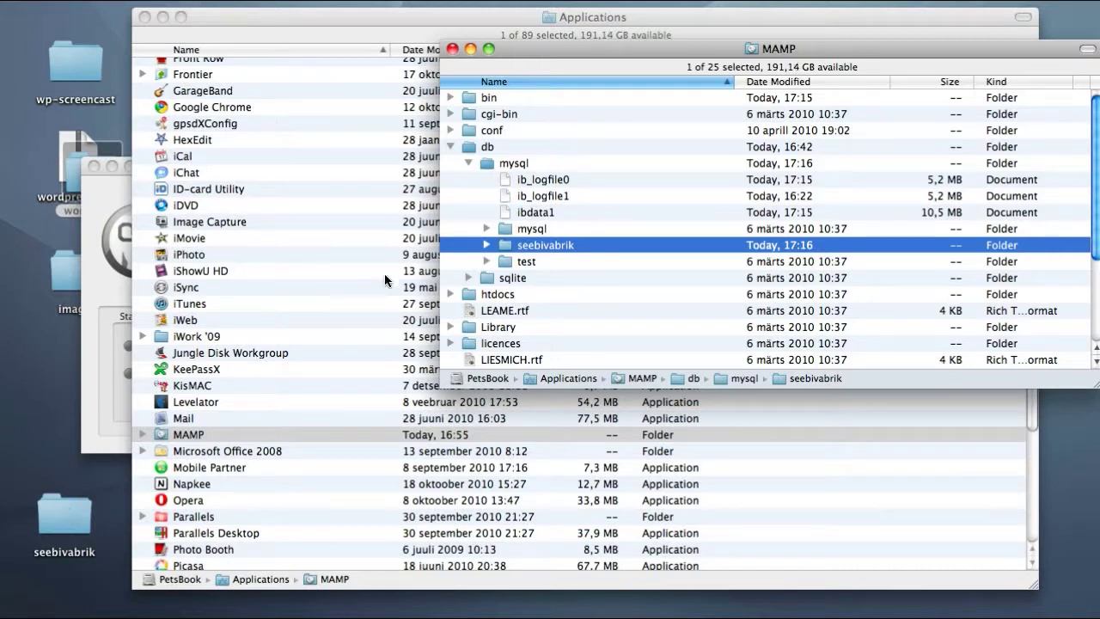
Close the MAMP and Applications windows and open the home folder's Sites/seebivabrik
click(452, 49)
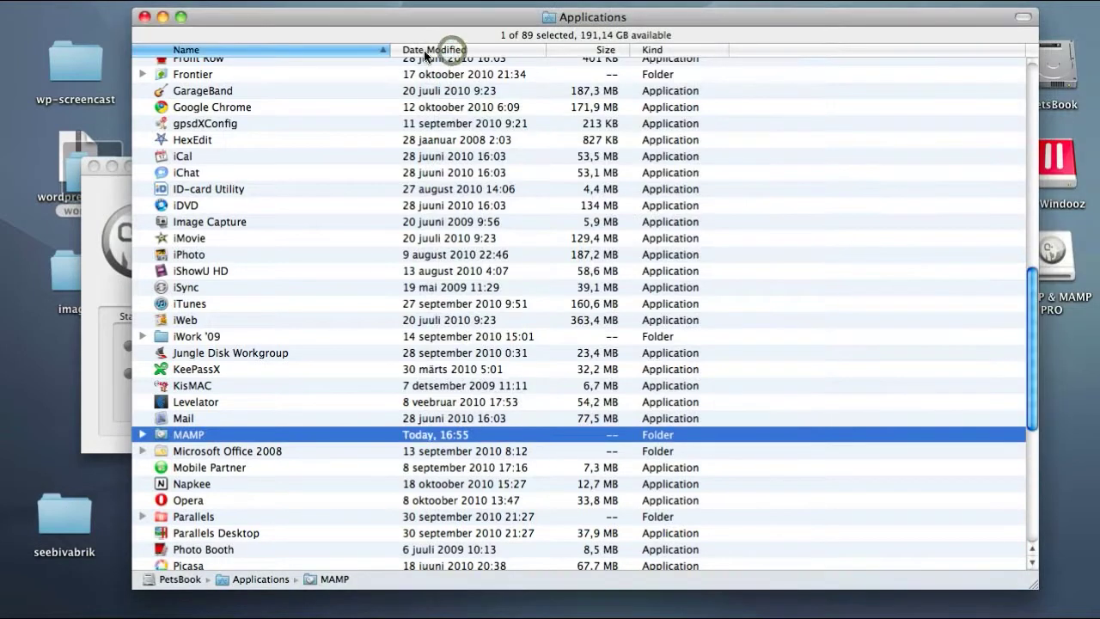
click(144, 18)
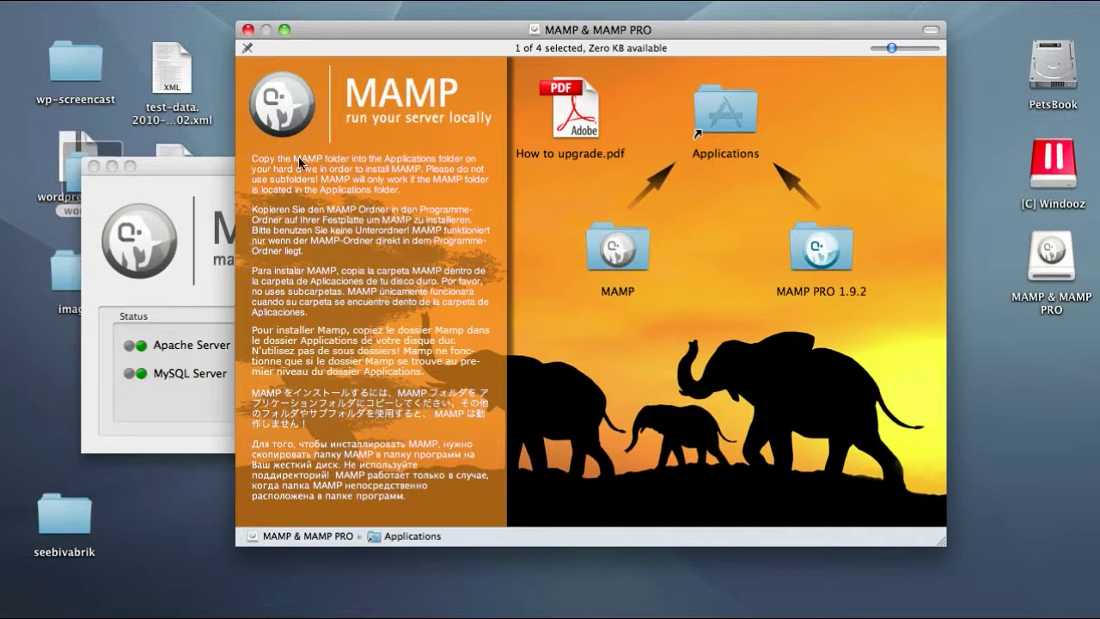
key(super+shift+h)
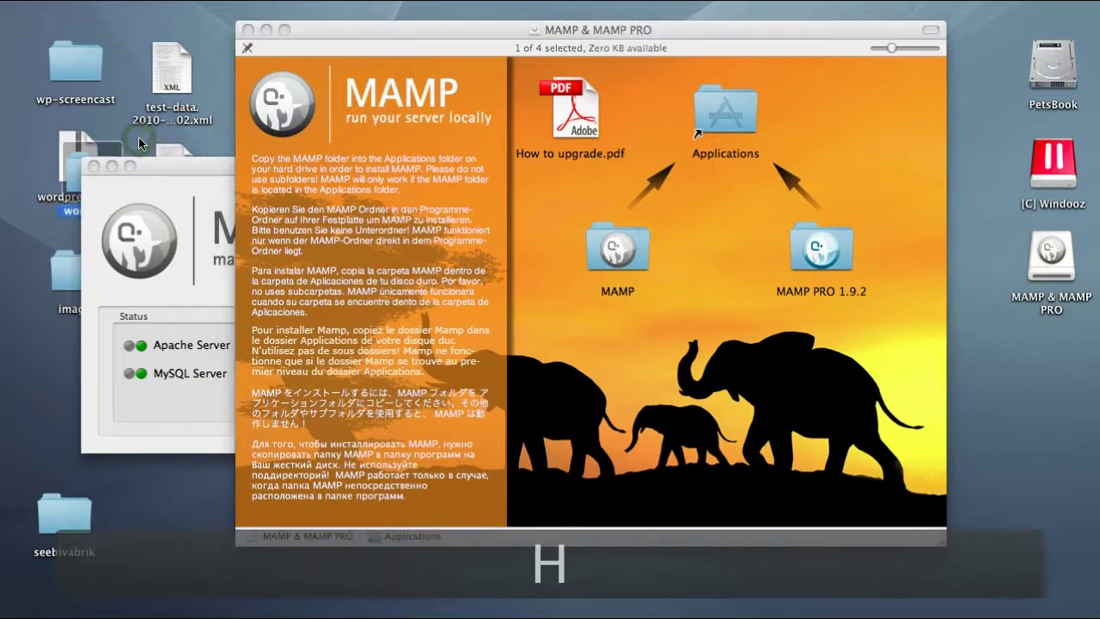
double_click(311, 278)
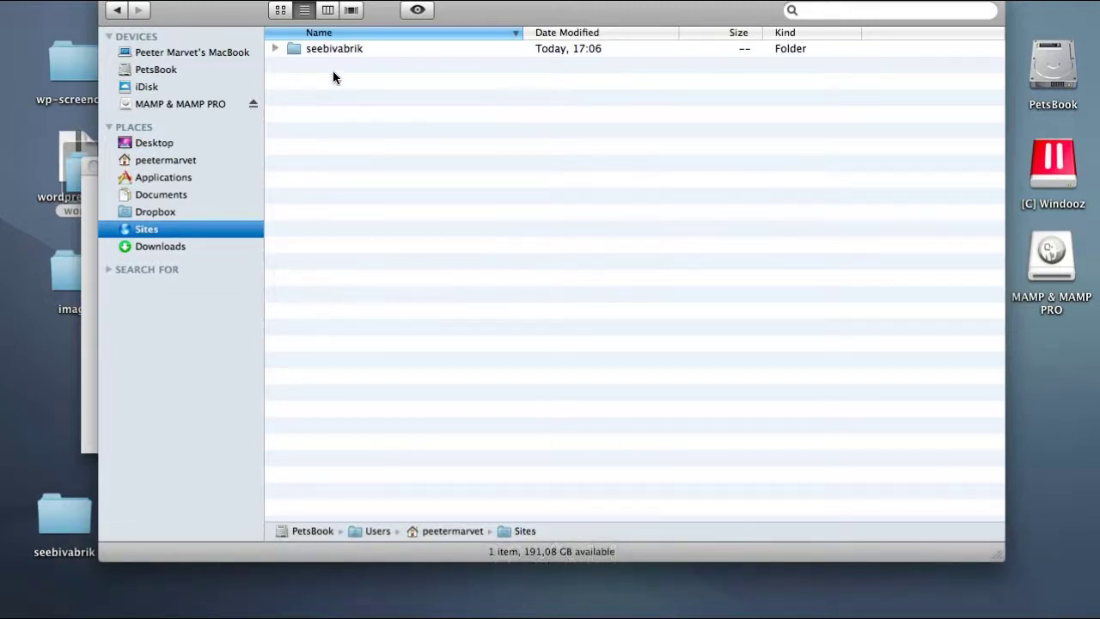
drag(359, 1, 549, 34)
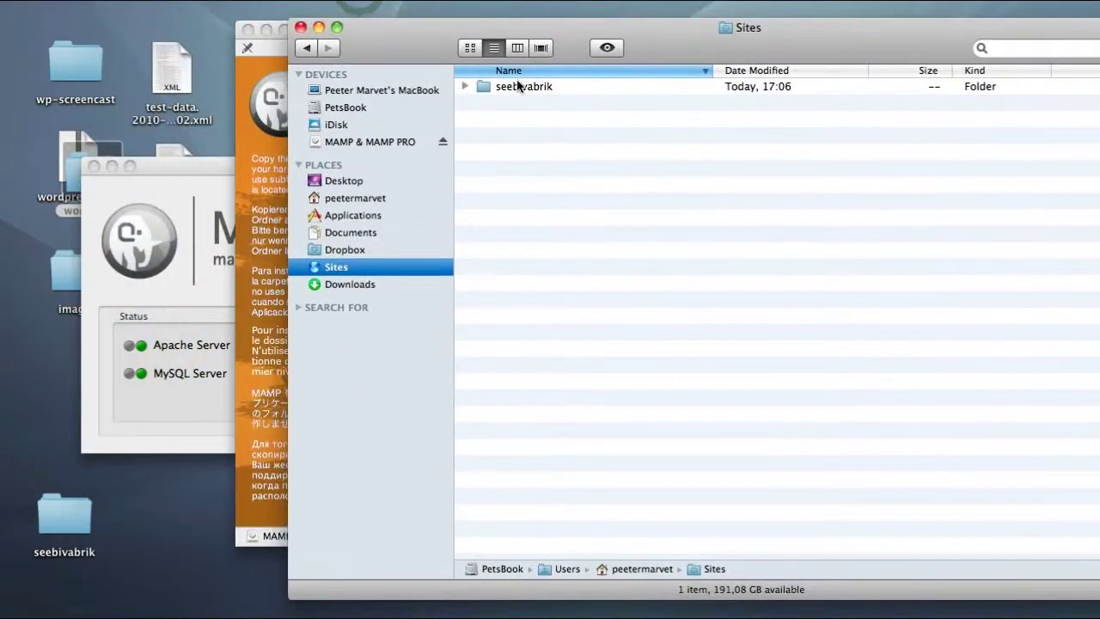
double_click(501, 89)
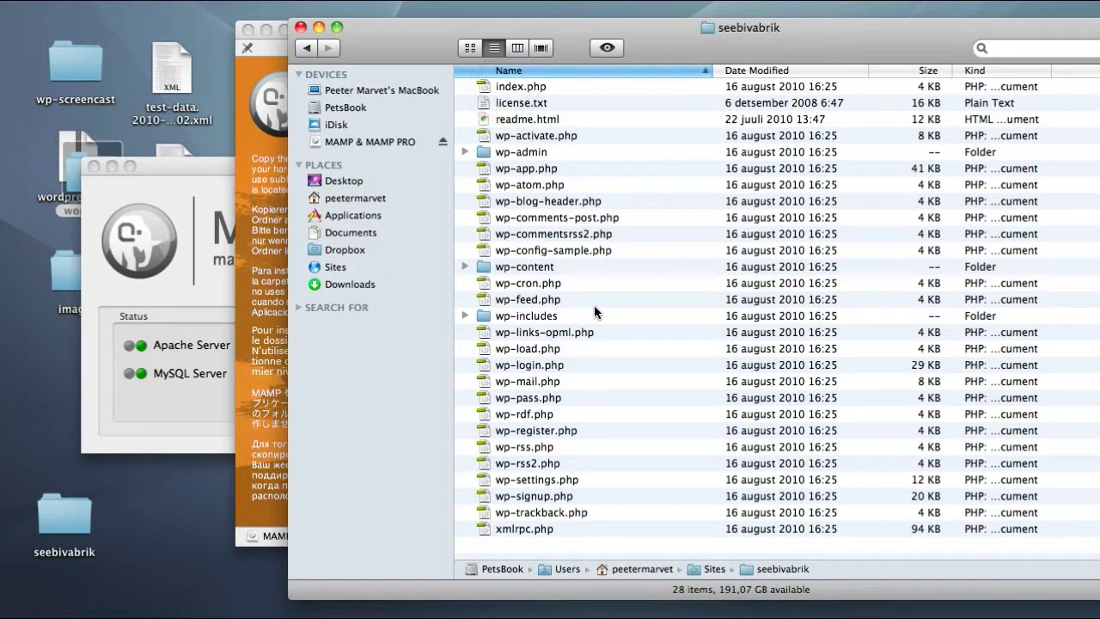
Unzip the desktop WordPress archive into a wordpress 2 folder, then close the Finder windows
click(68, 135)
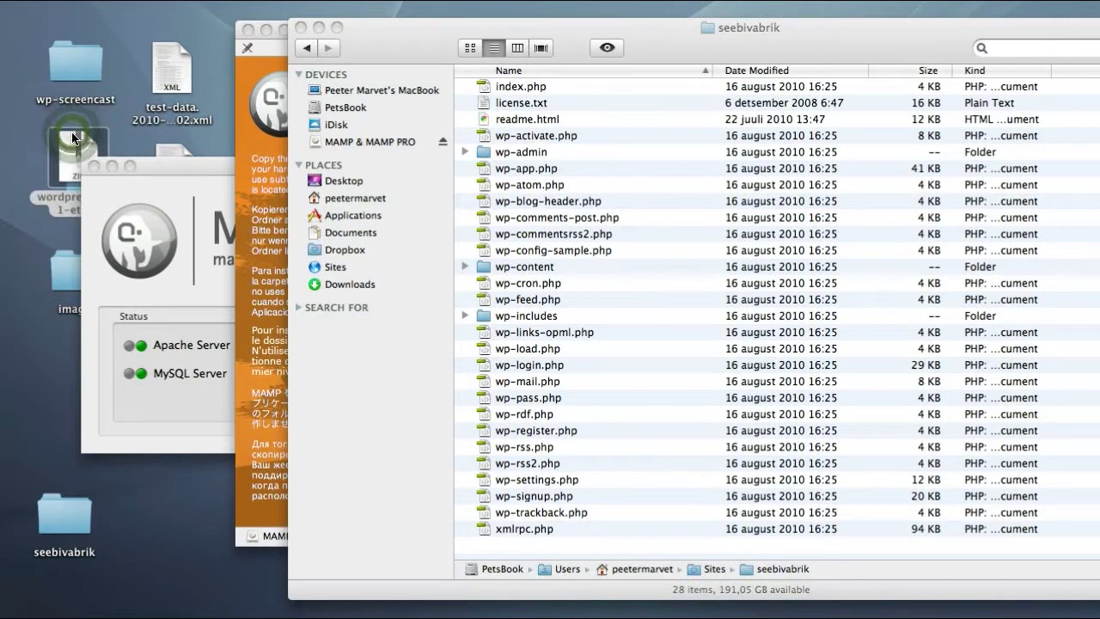
double_click(73, 137)
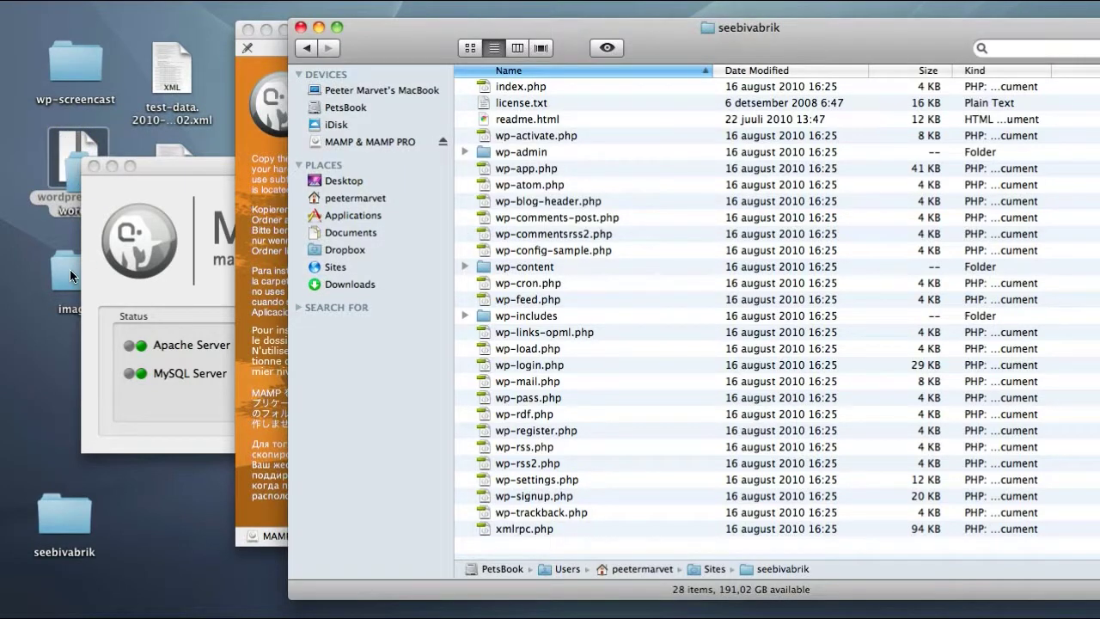
drag(160, 166, 249, 141)
double_click(90, 167)
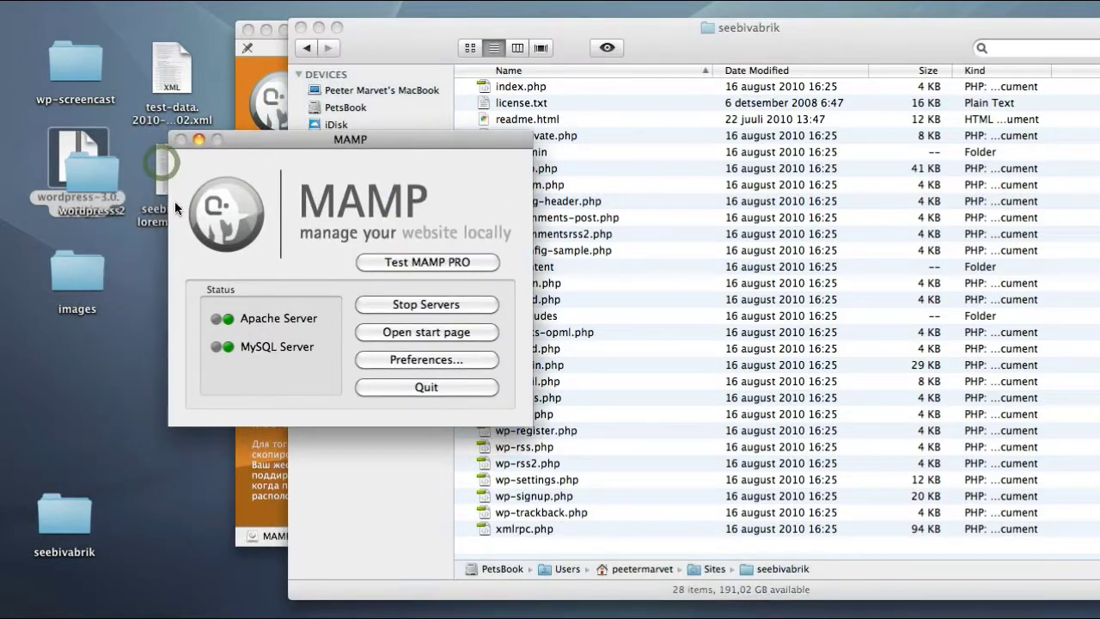
double_click(96, 170)
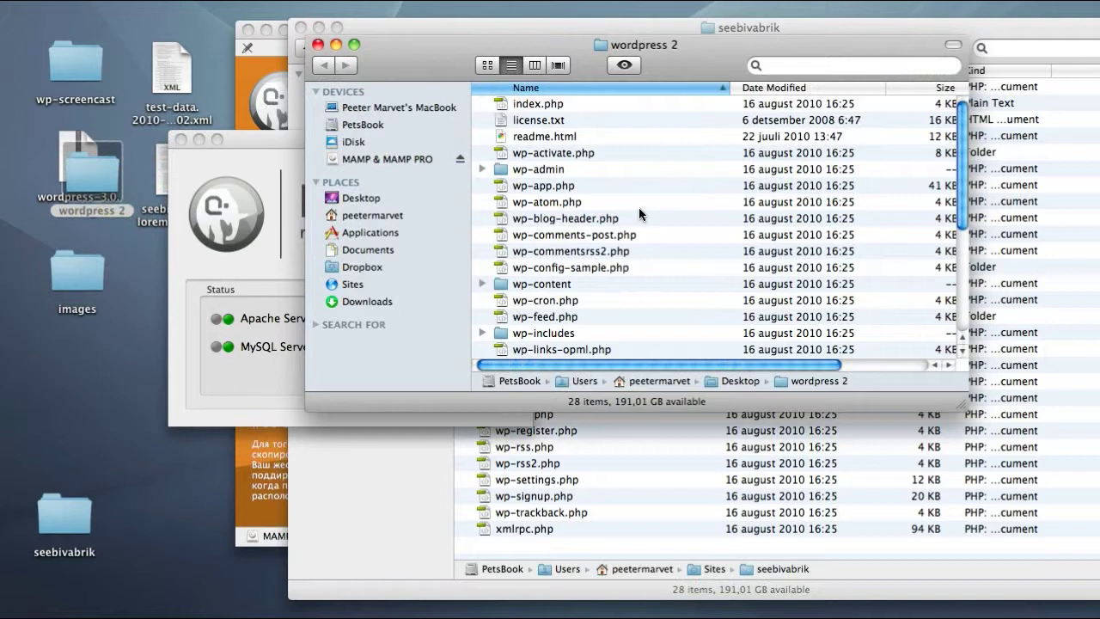
click(318, 44)
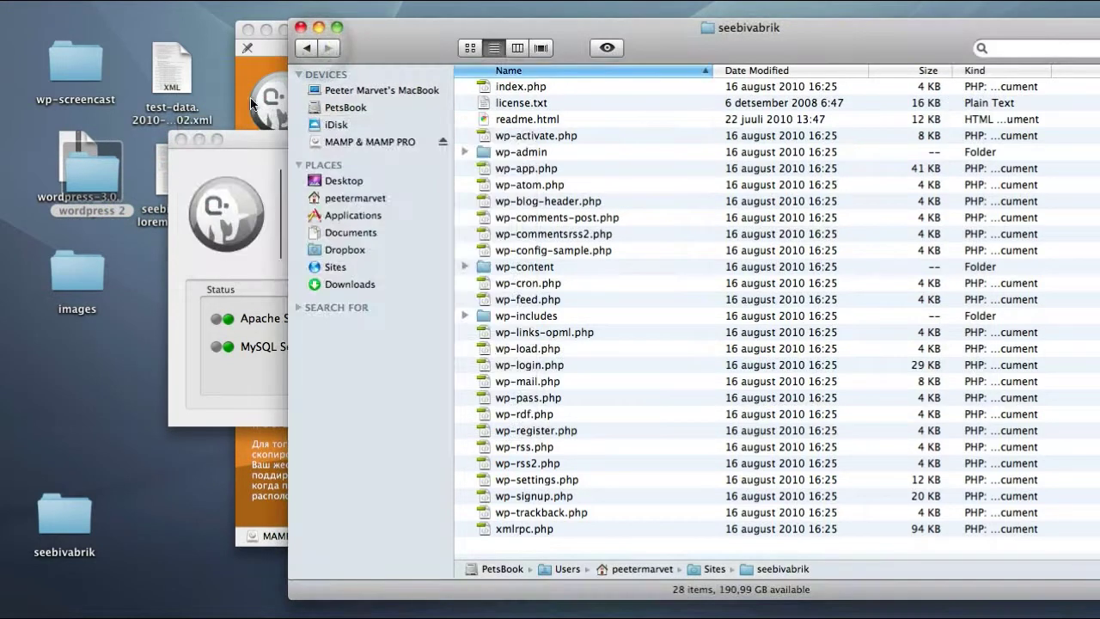
click(302, 28)
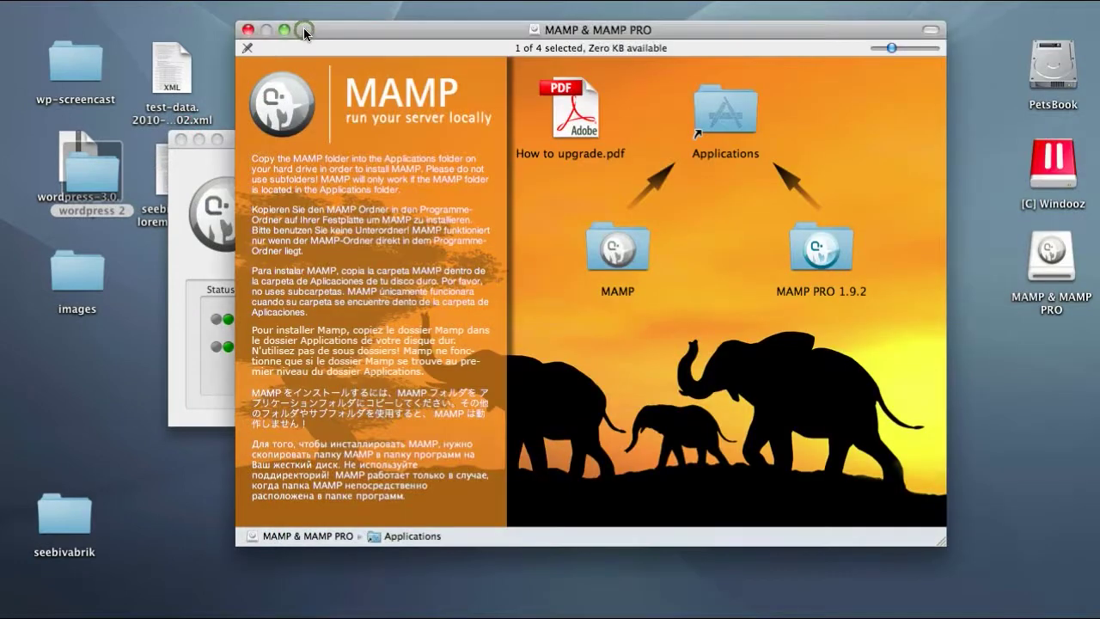
Load localhost/ in a new Chrome tab, showing WordPress's missing wp-config.php error
key(super+Tab)
key(super+Tab)
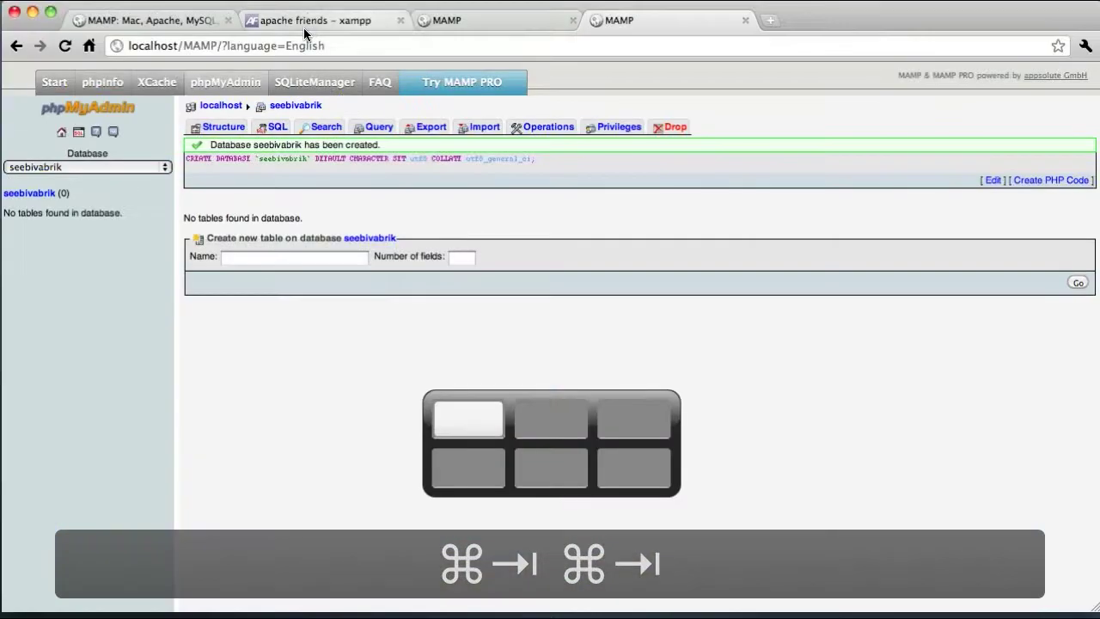
key(super+t)
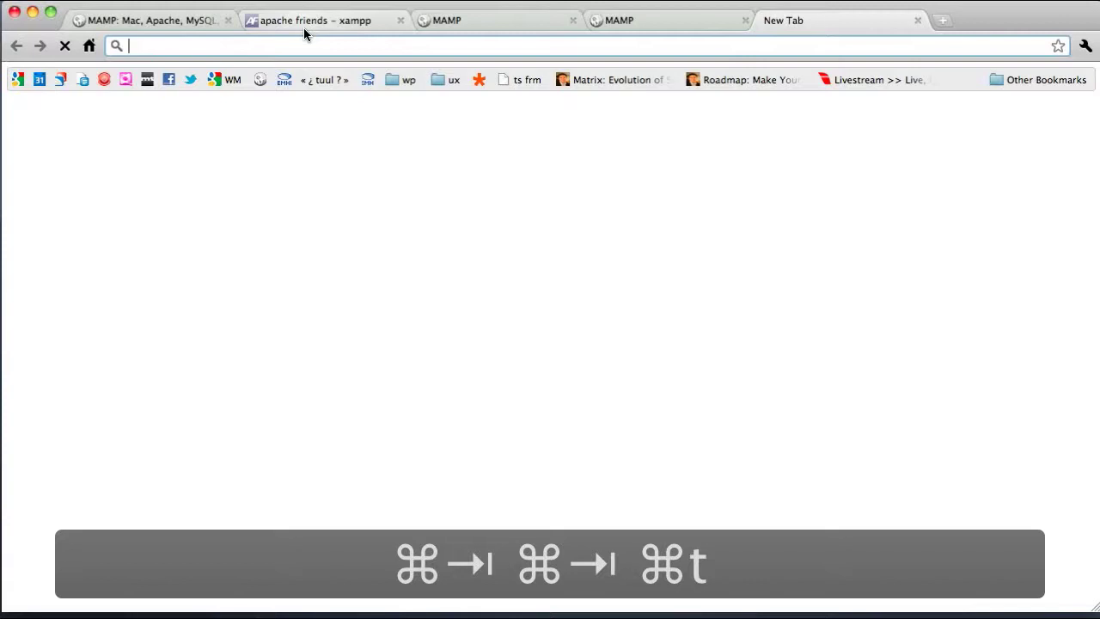
text(localhost/)
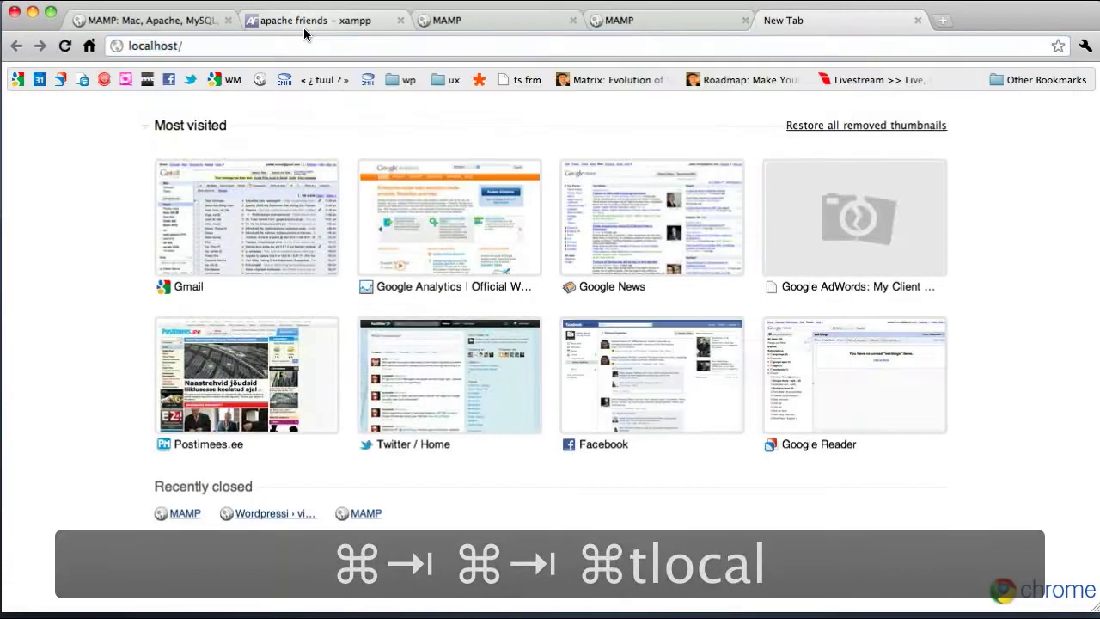
key(Return)
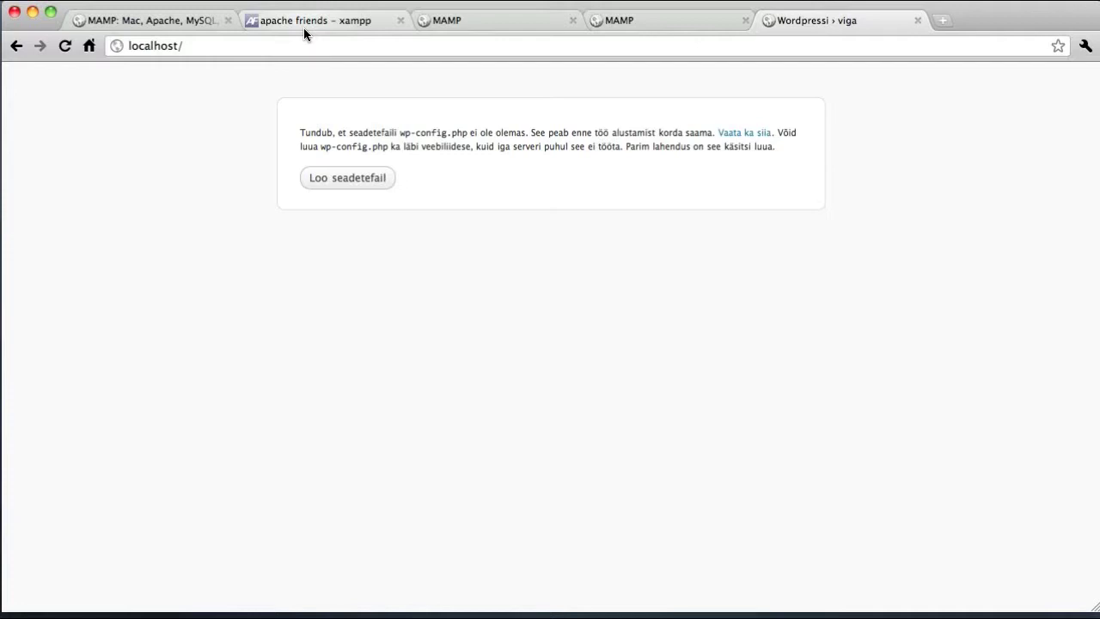
key(super+Tab)
key(super+Tab)
key(super+Tab)
key(super+Tab)
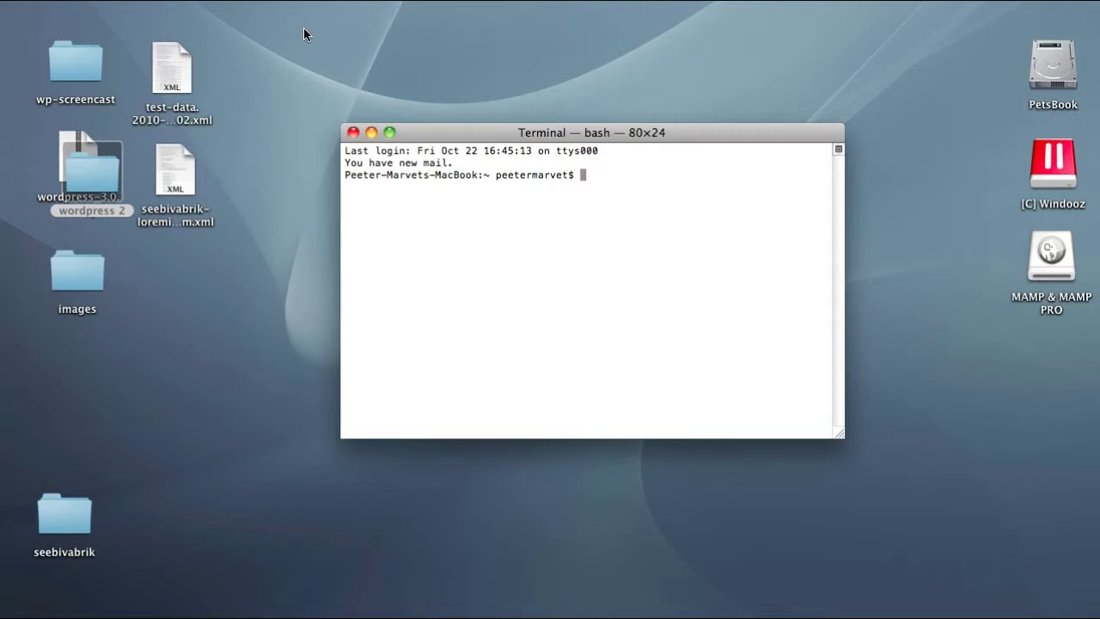
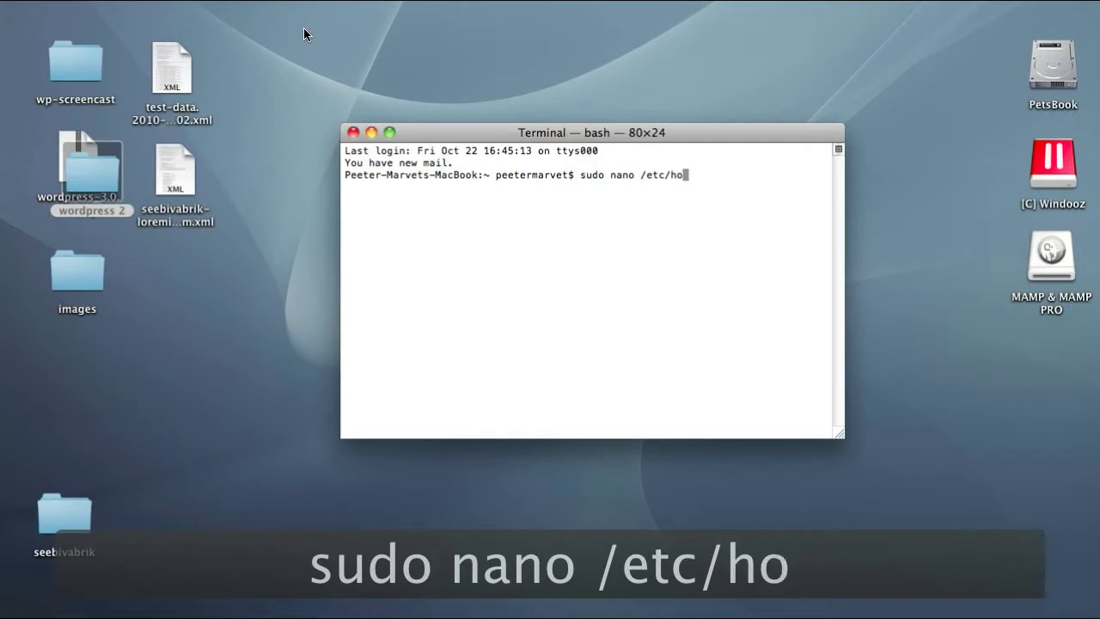
Edit /etc/hosts with sudo nano, adding '127.0.0.1 seebivabrik.ee', and save it
key(Return)
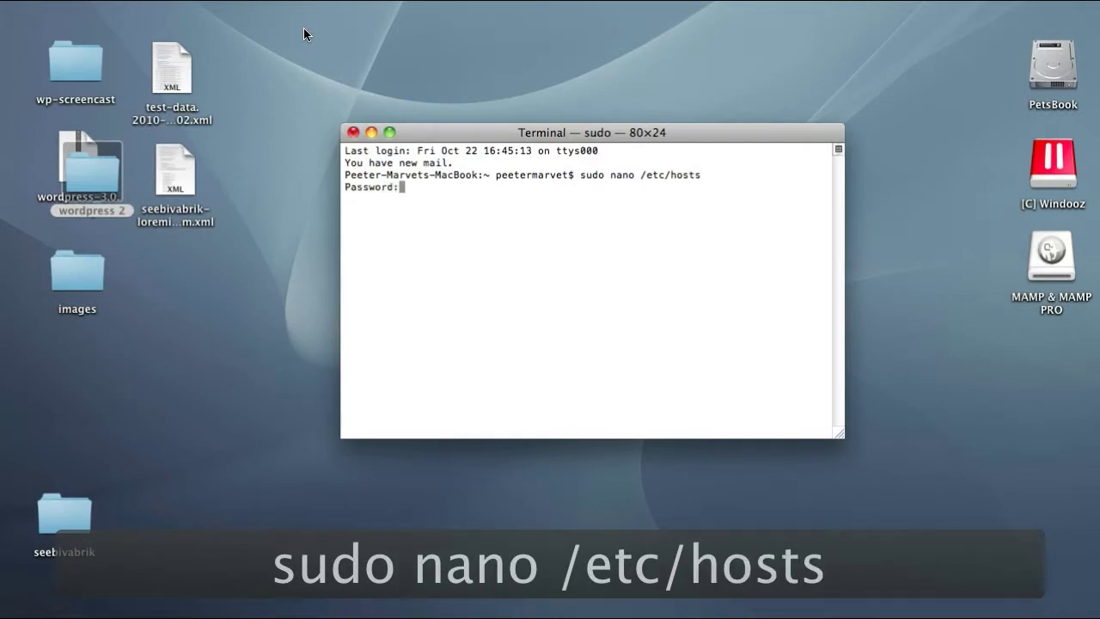
key(Return)
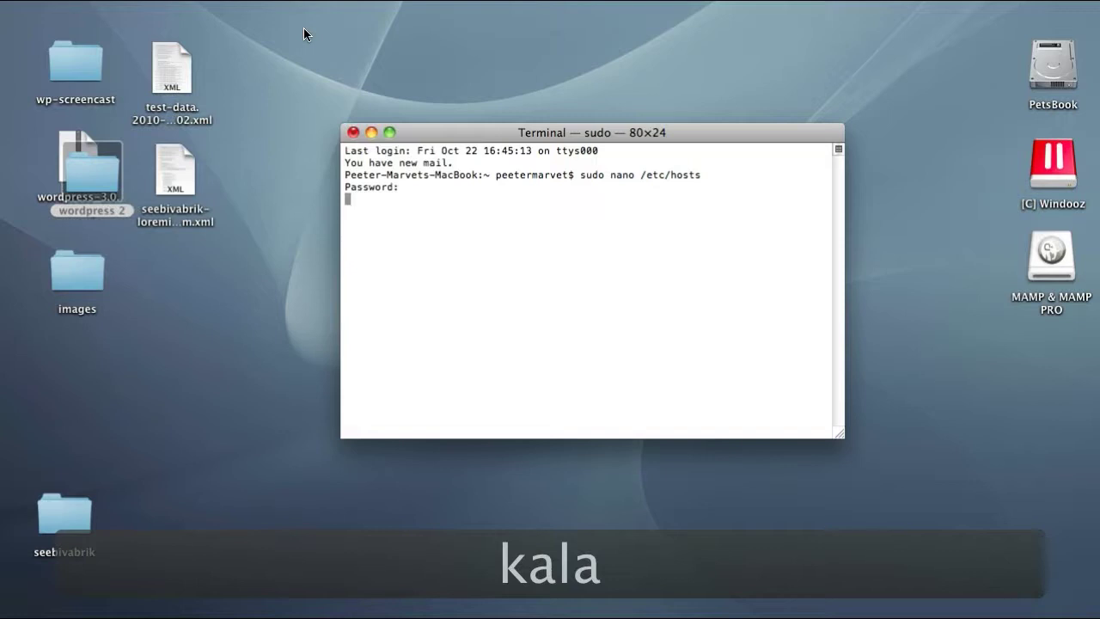
key(Down)
key(Down)
key(Down)
key(Down)
key(Down)
key(Down)
key(Down)
key(Down)
key(Down)
key(Down)
key(Down)
key(Down)
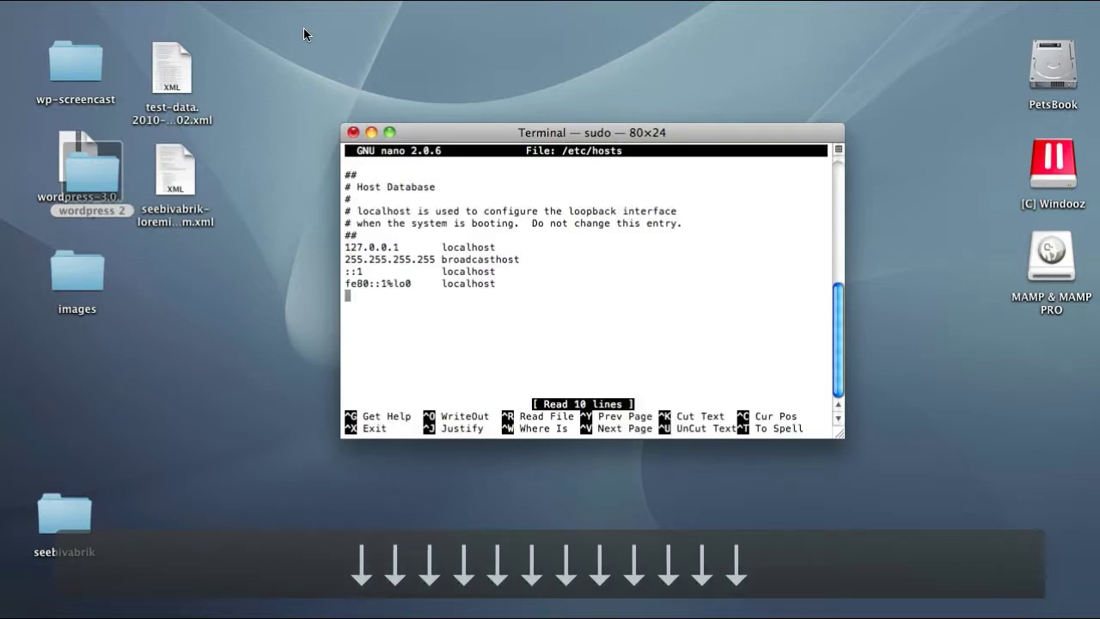
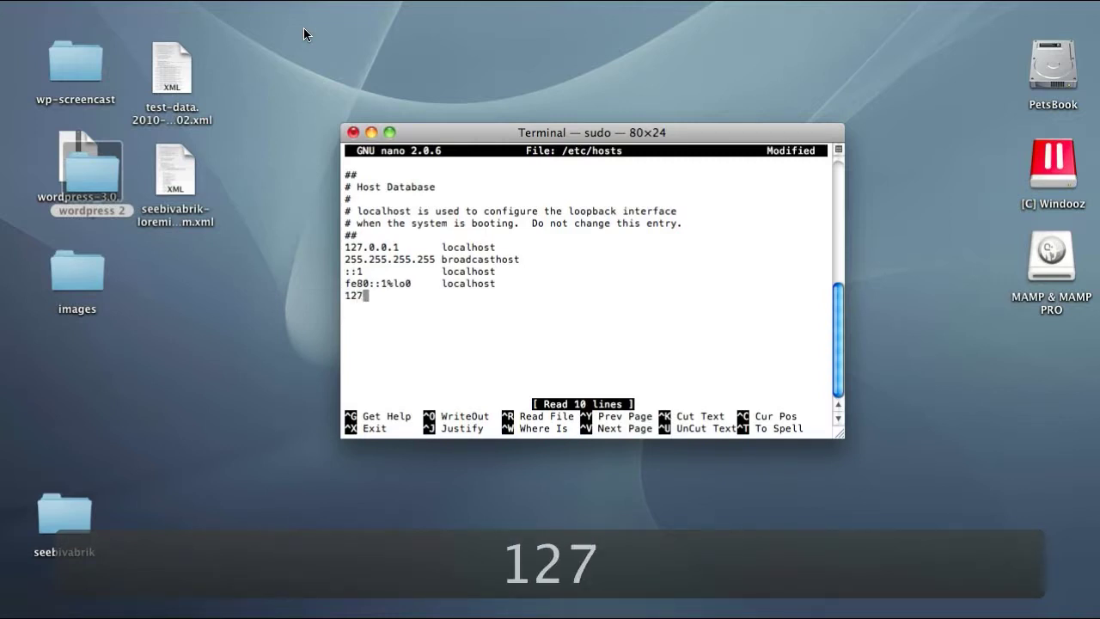
key(Tab)
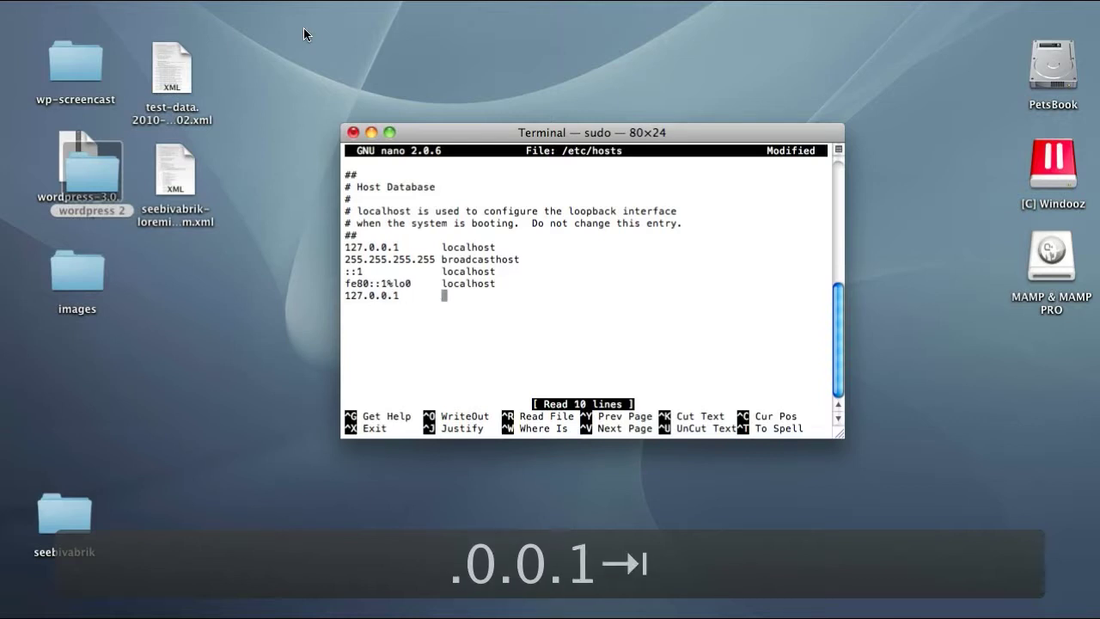
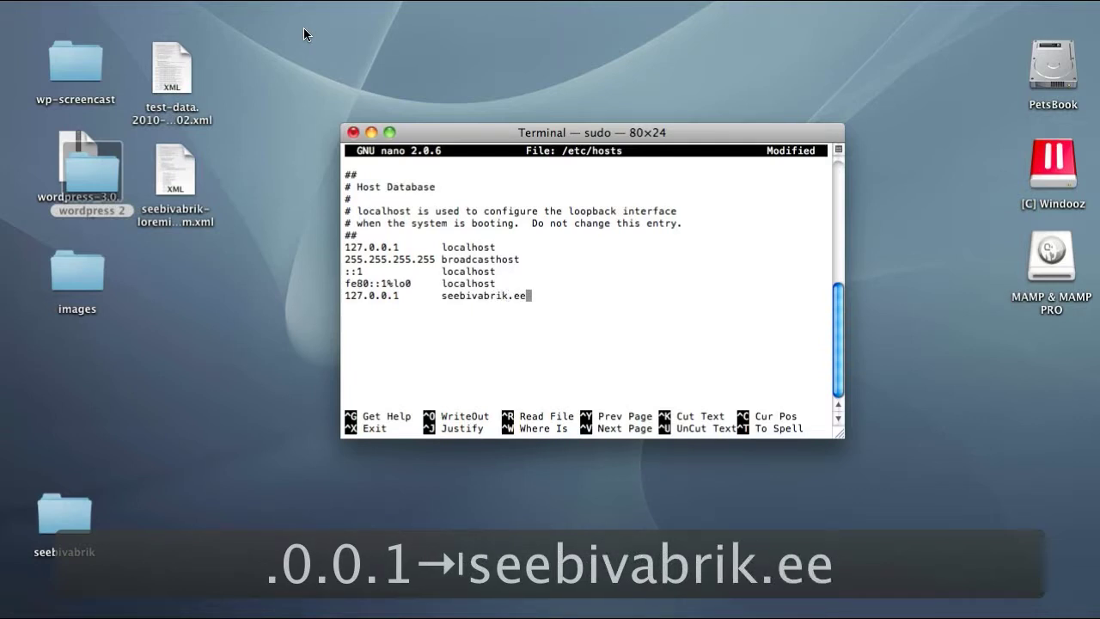
key(ctrl+x)
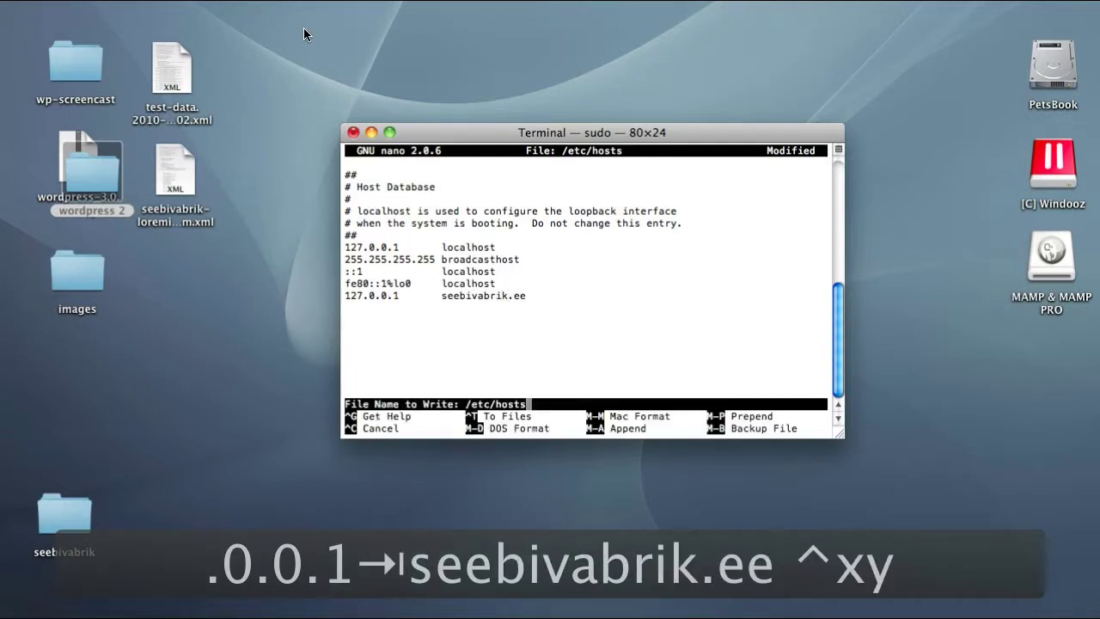
key(Return)
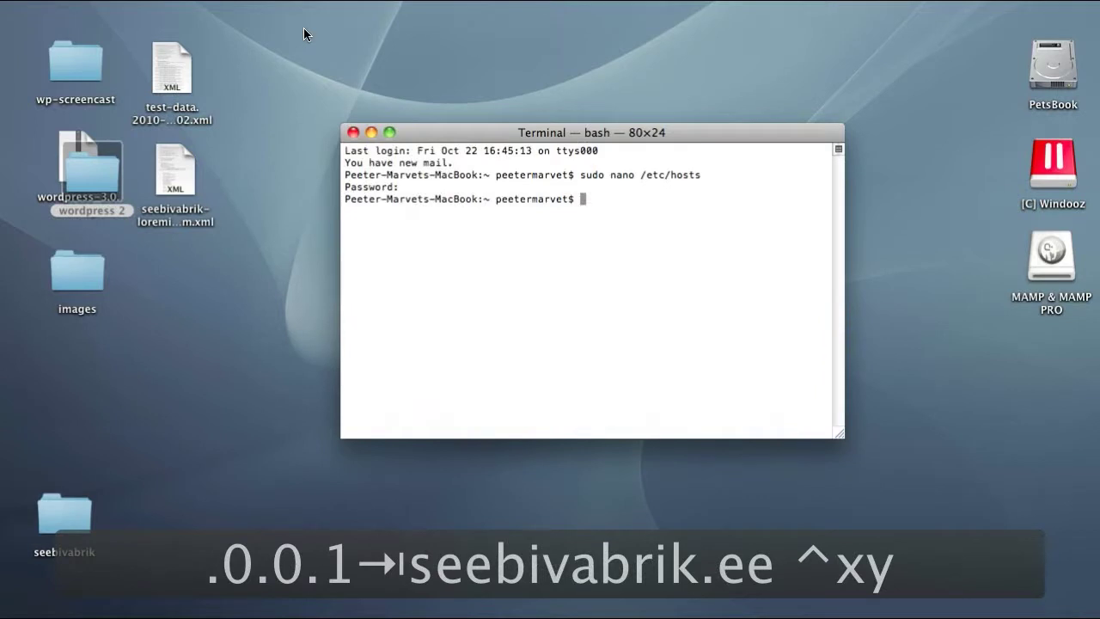
In Chrome, open a new tab and start entering seebivabrik.ee
key(super+Tab)
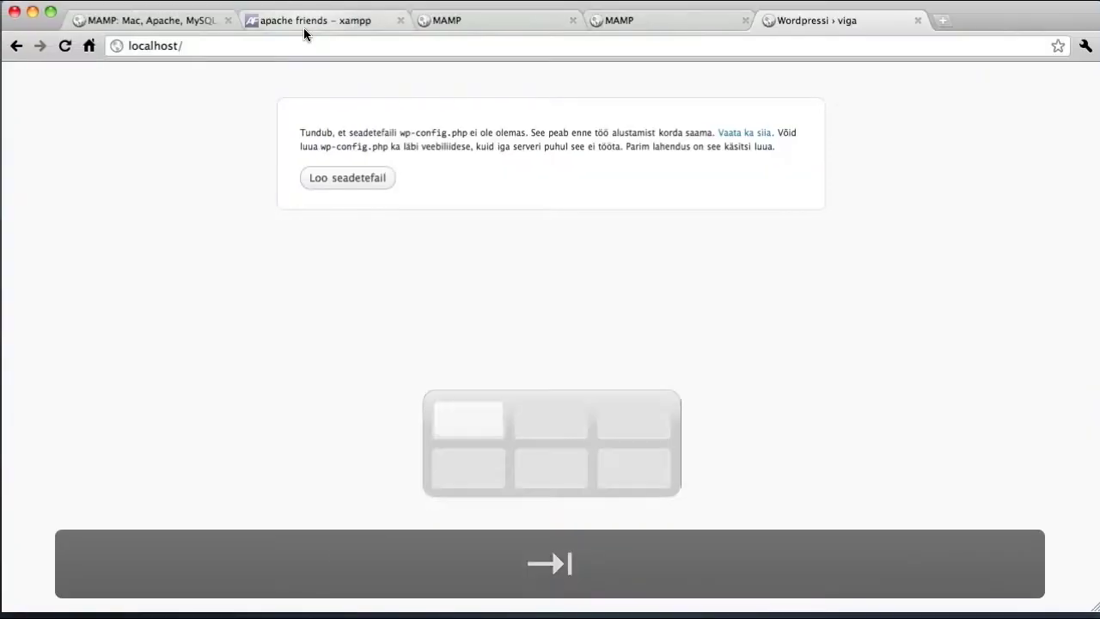
key(super+t)
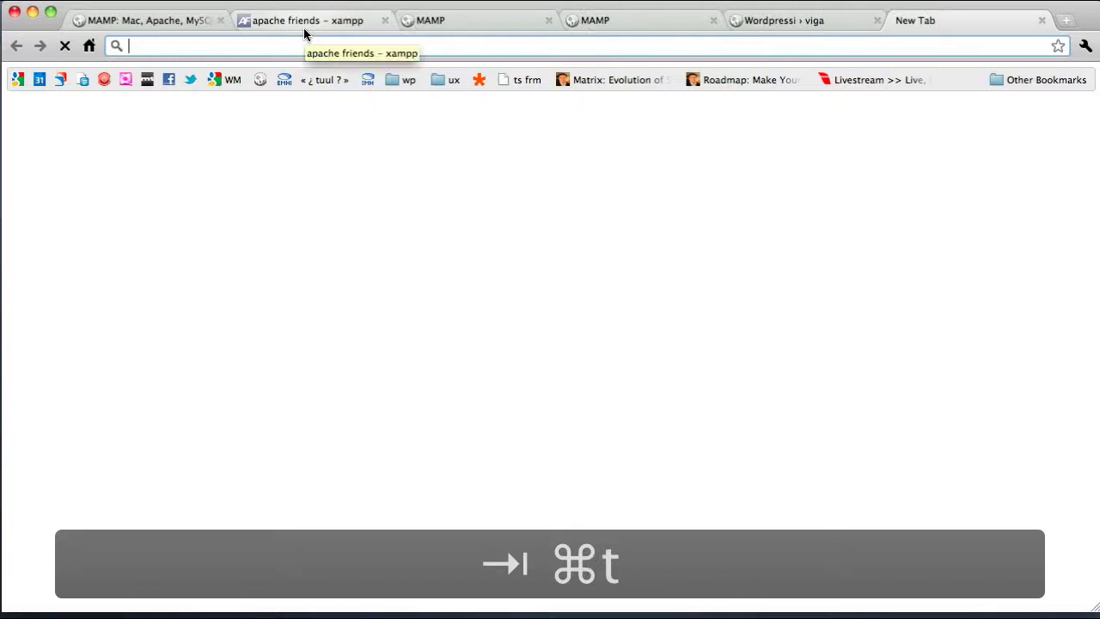
text(seebivabrik.ee)
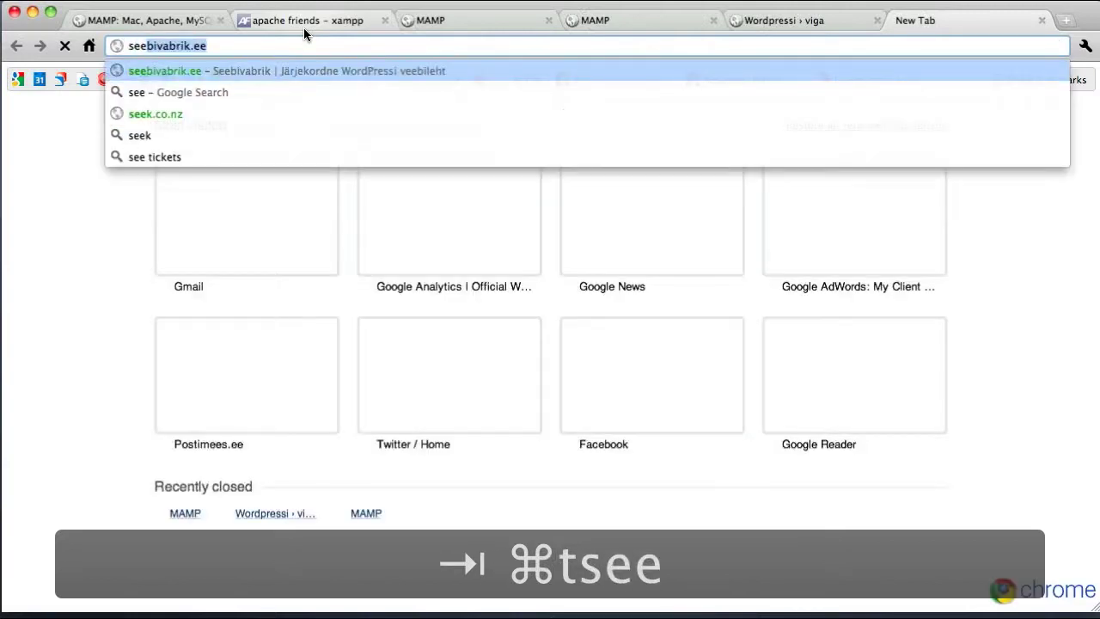
Load seebivabrik.ee and start creating the wp-config.php settings file
key(Return)
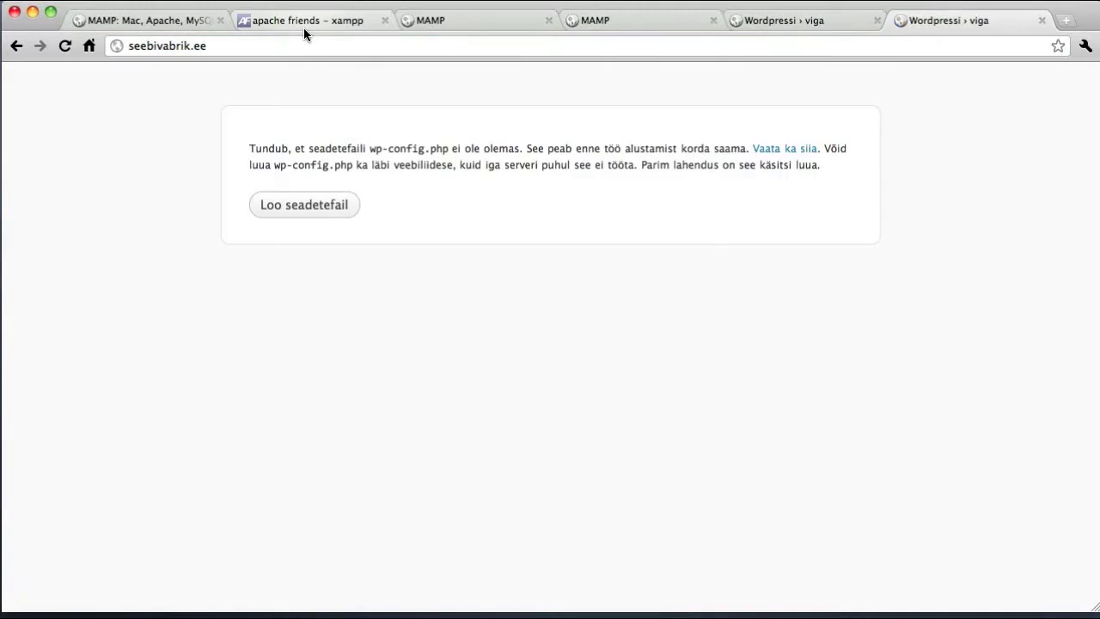
click(325, 208)
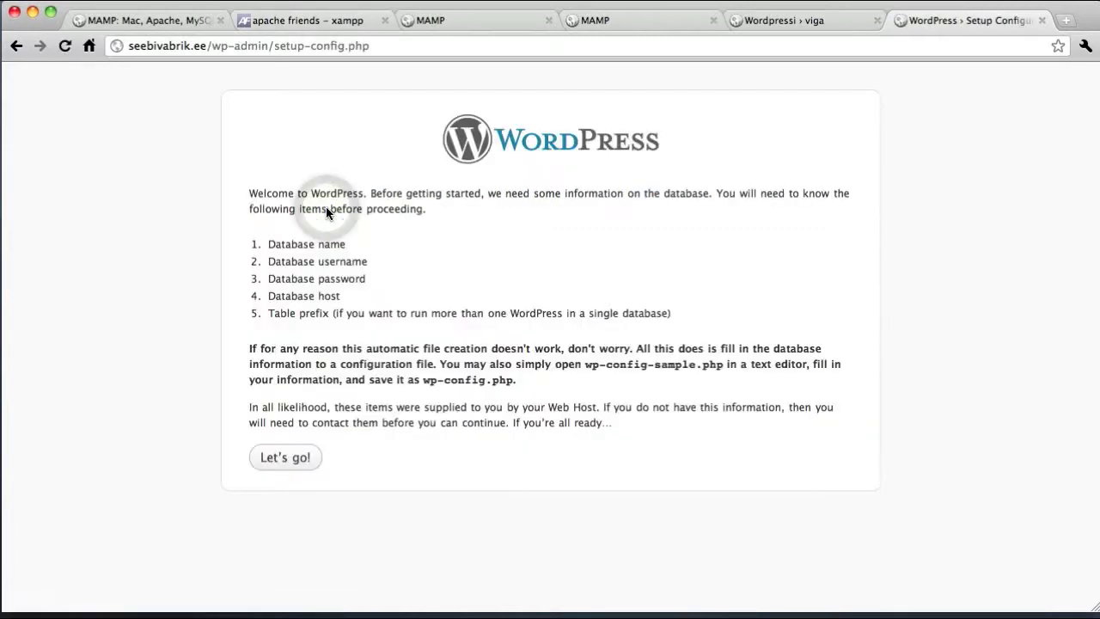
click(294, 461)
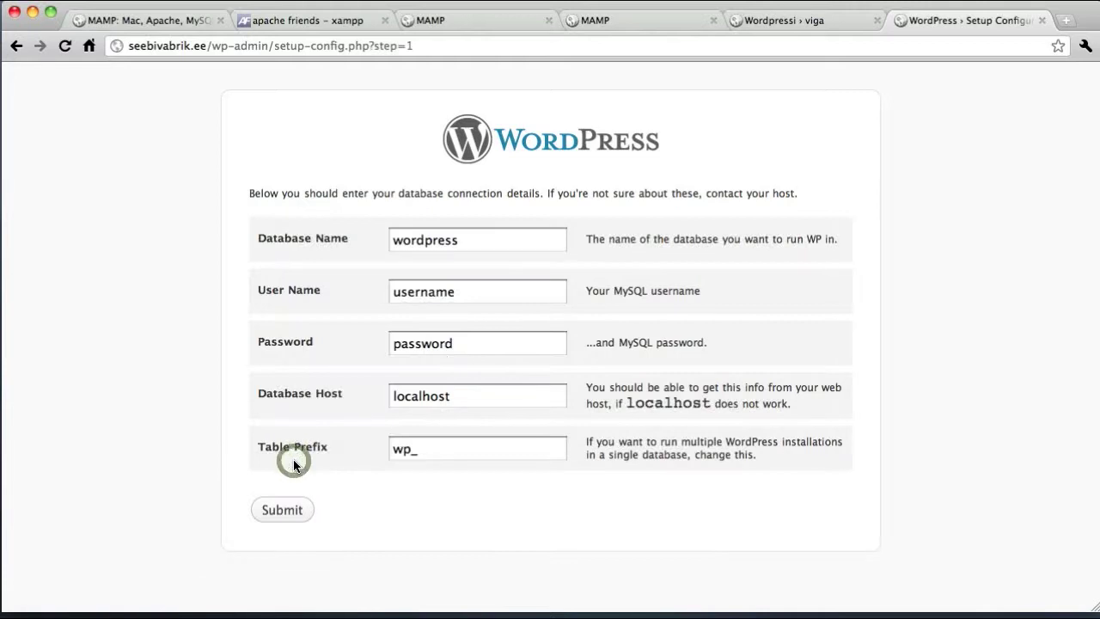
Submit database seebivabrik, user root, its password, host localhost and table prefix wp_sbv_
double_click(482, 240)
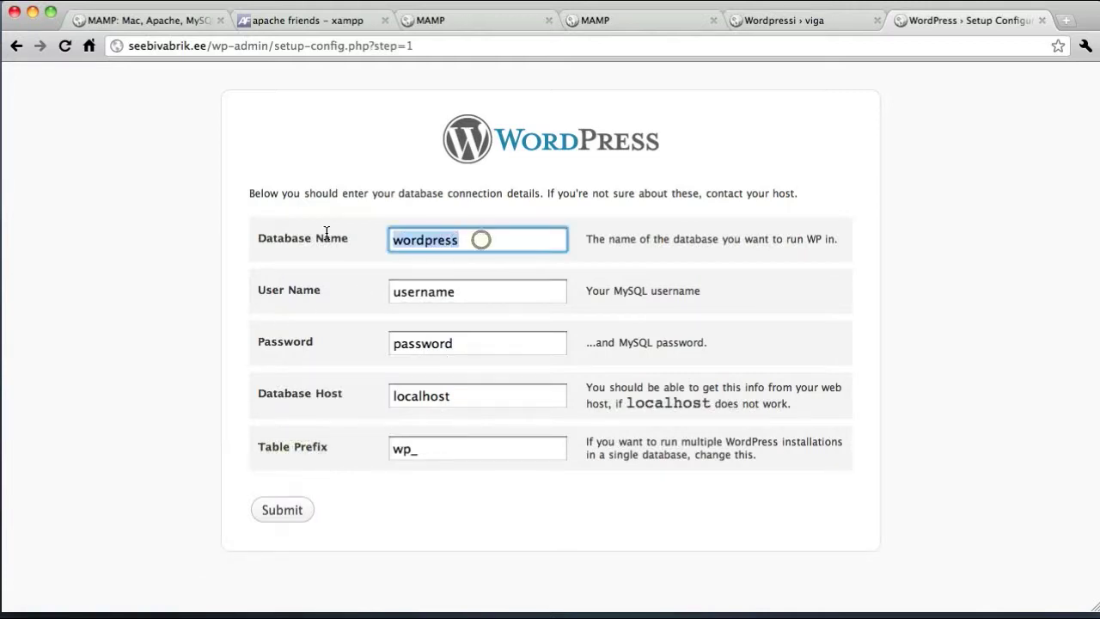
text(s)
click(452, 262)
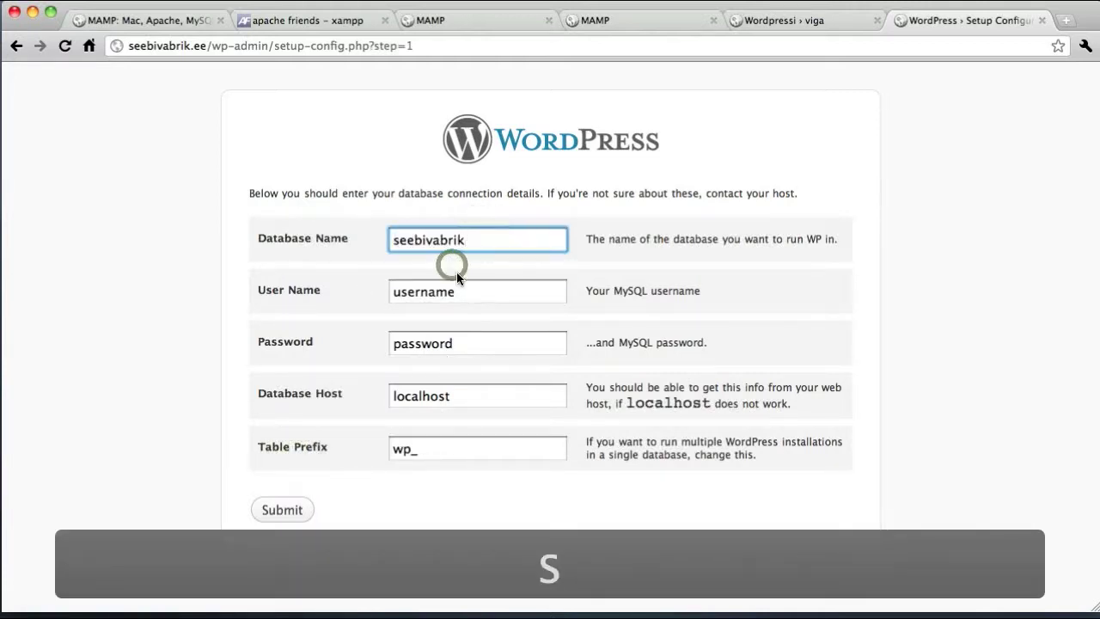
double_click(481, 293)
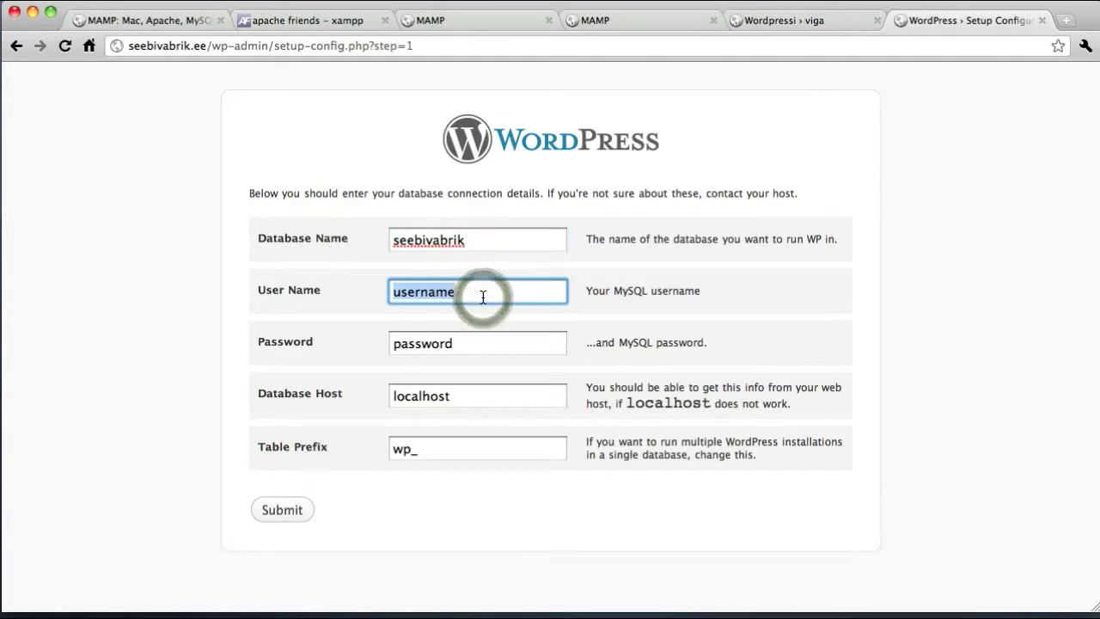
text(root)
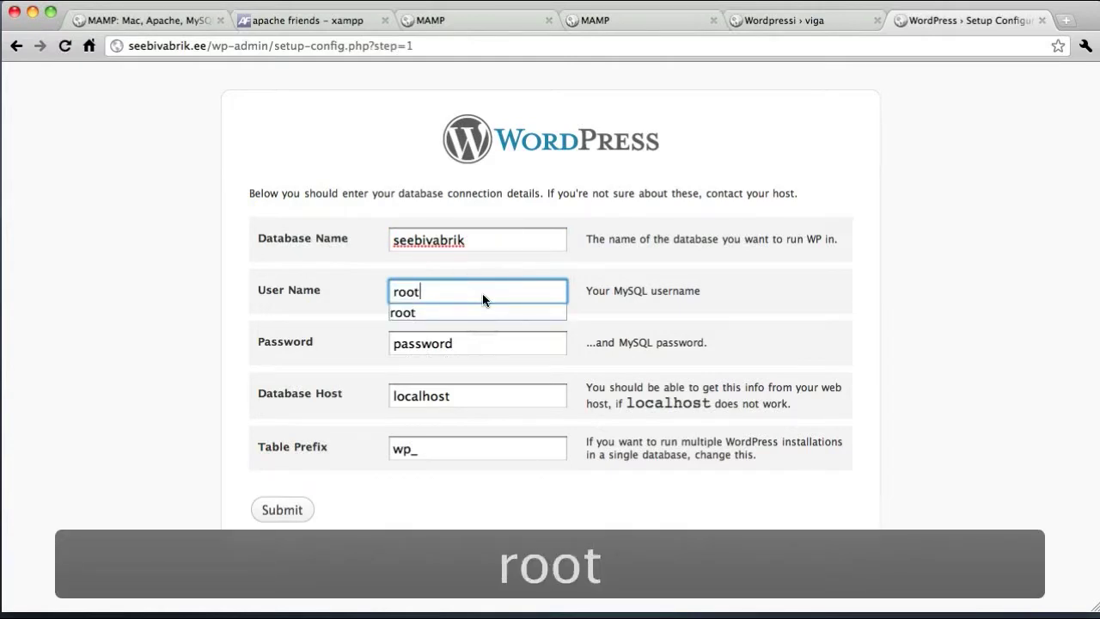
key(Tab)
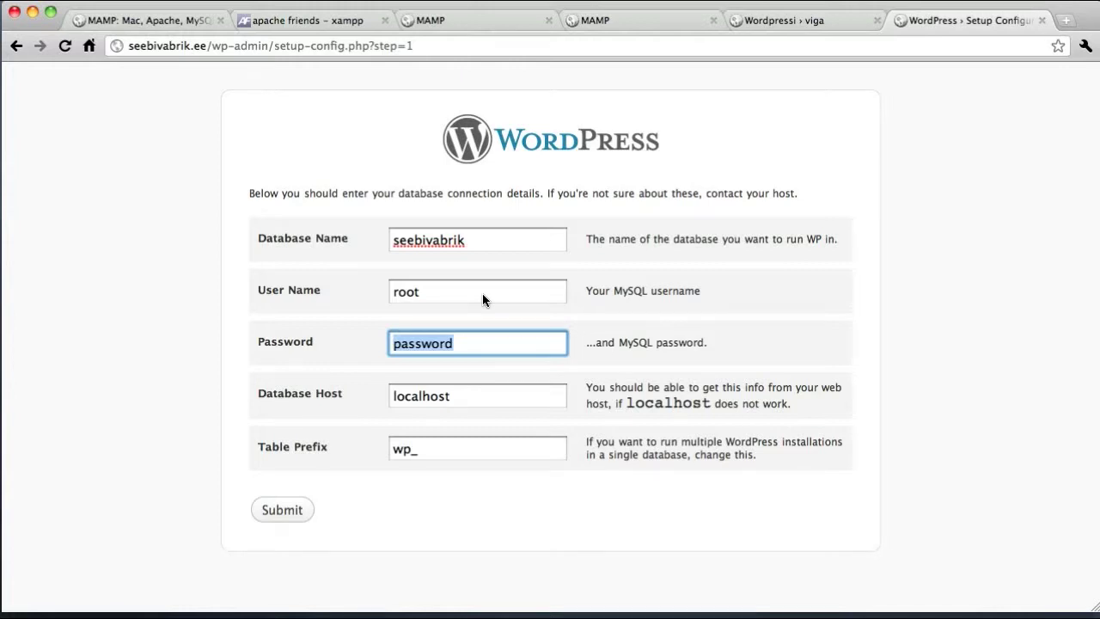
text(root)
key(Tab)
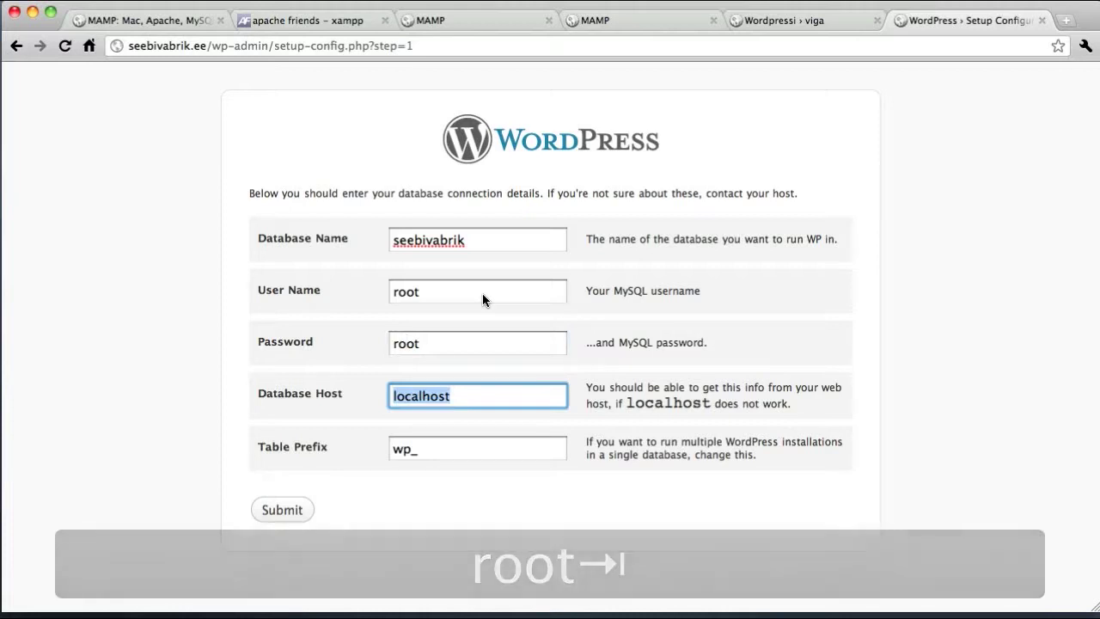
key(Tab)
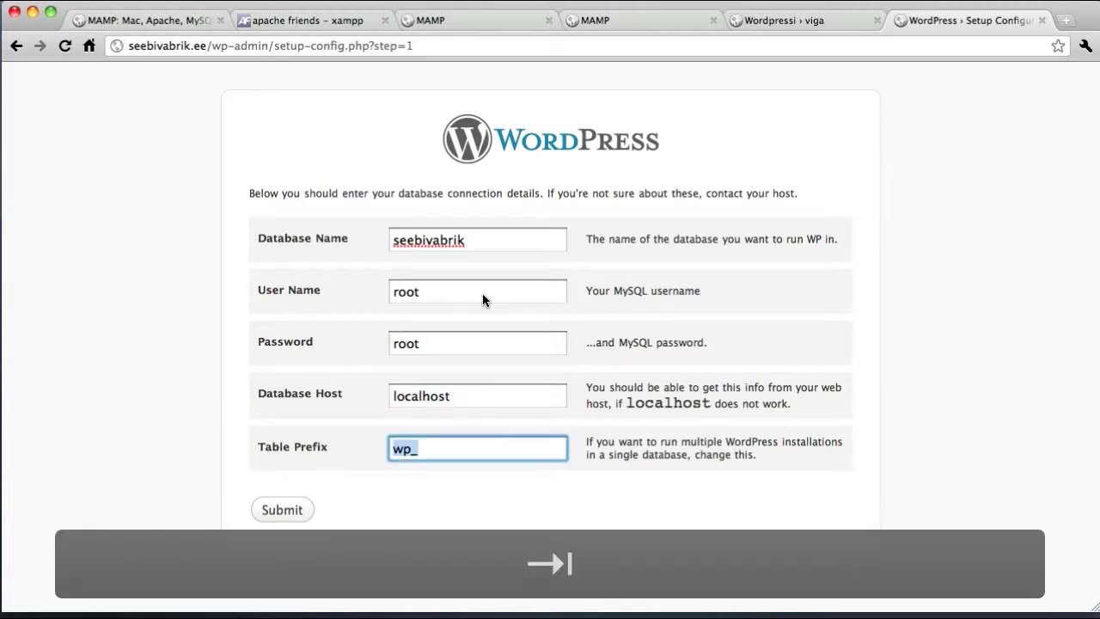
key(Right)
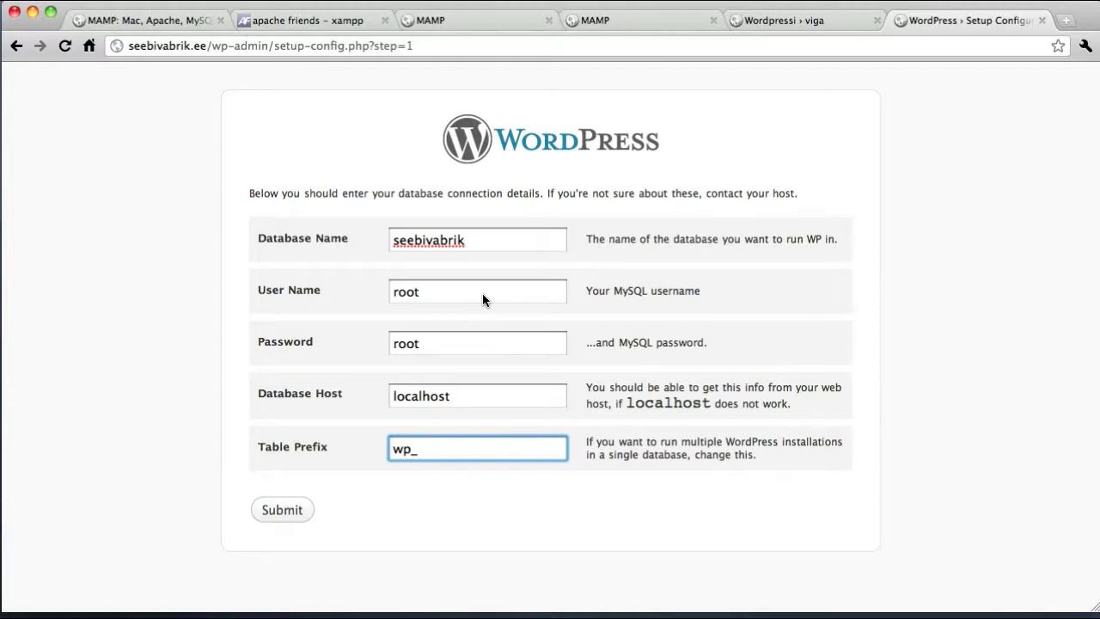
text(sbv_)
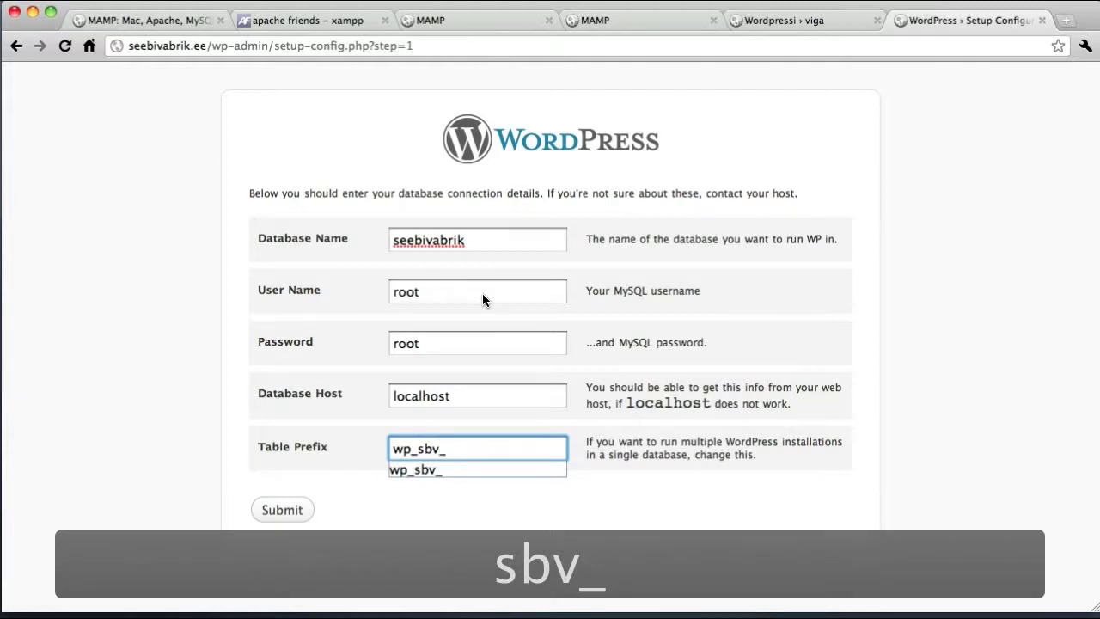
key(Tab)
click(301, 510)
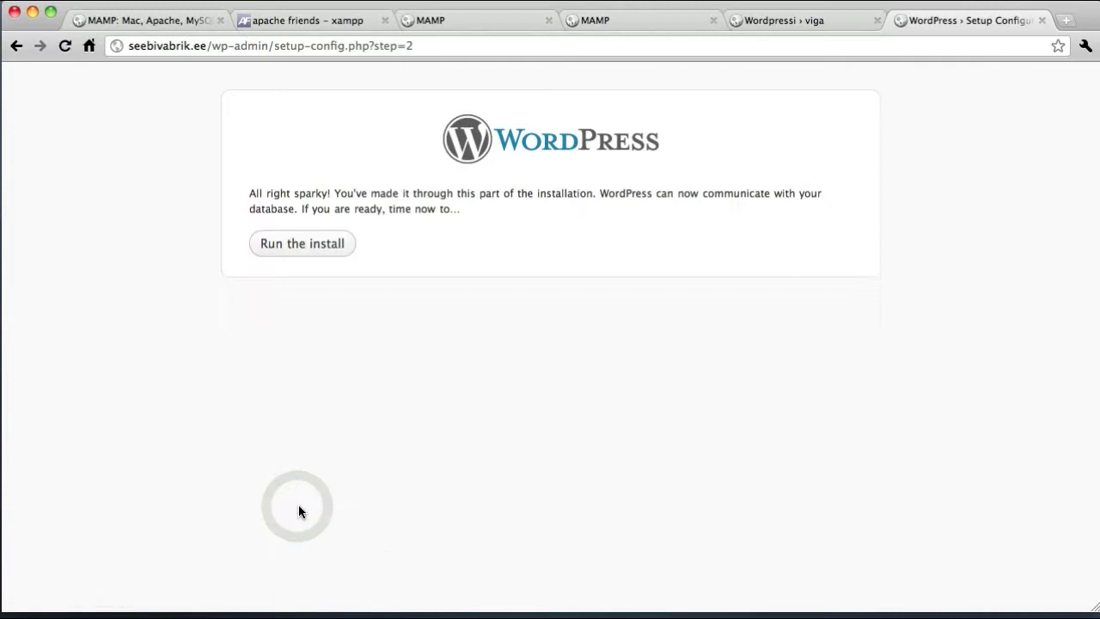
Set site title Seebivabrik and enter the admin username and password twice
click(292, 249)
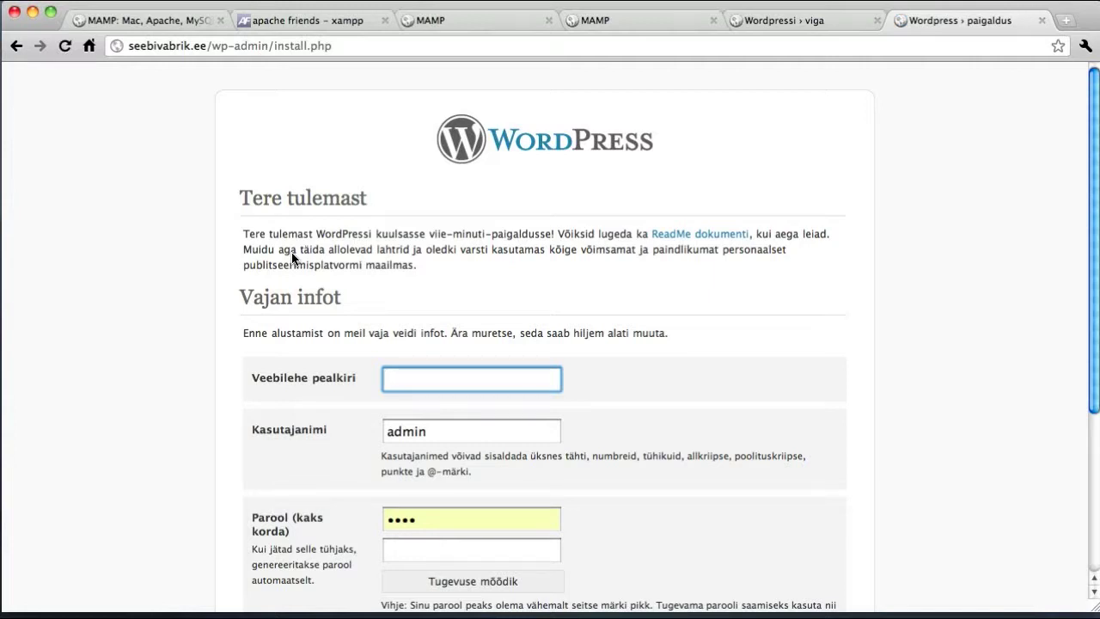
text(See)
key(Down)
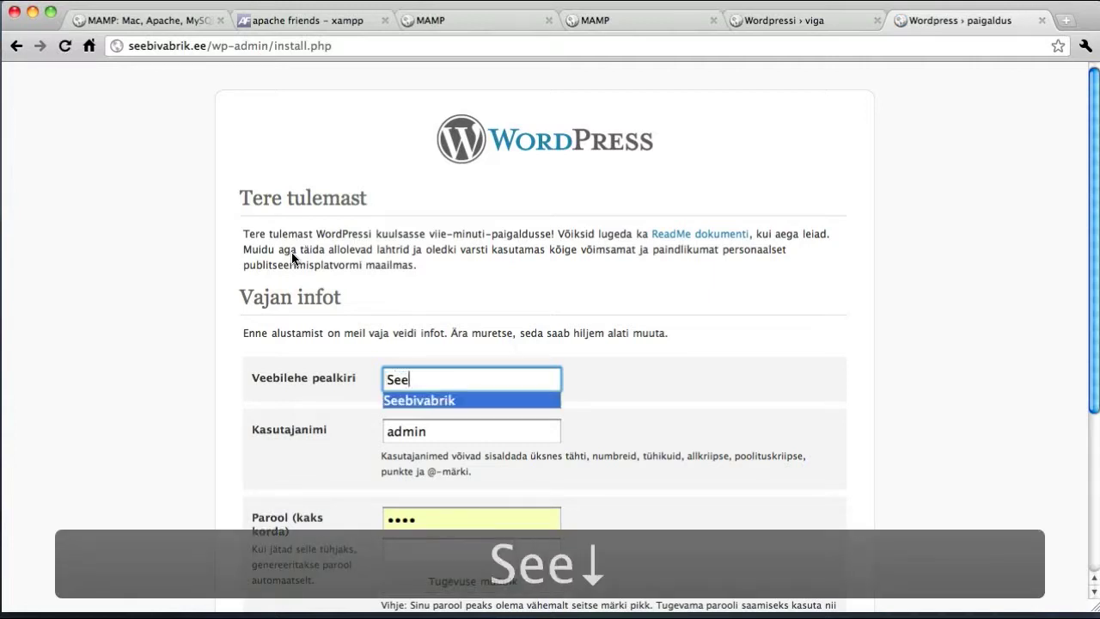
key(Tab)
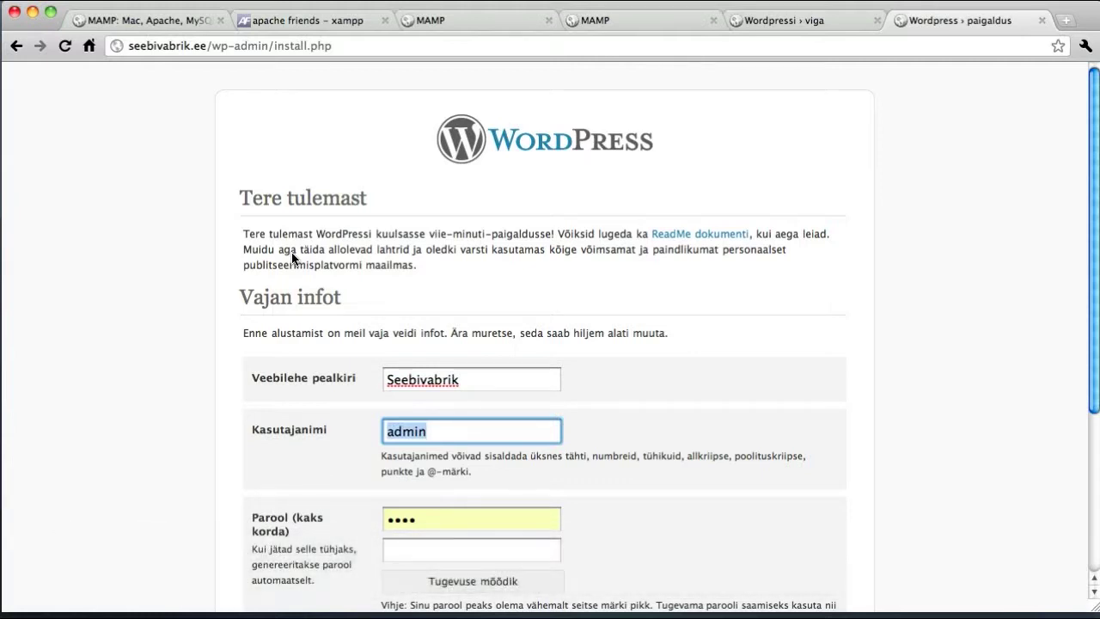
key(Tab)
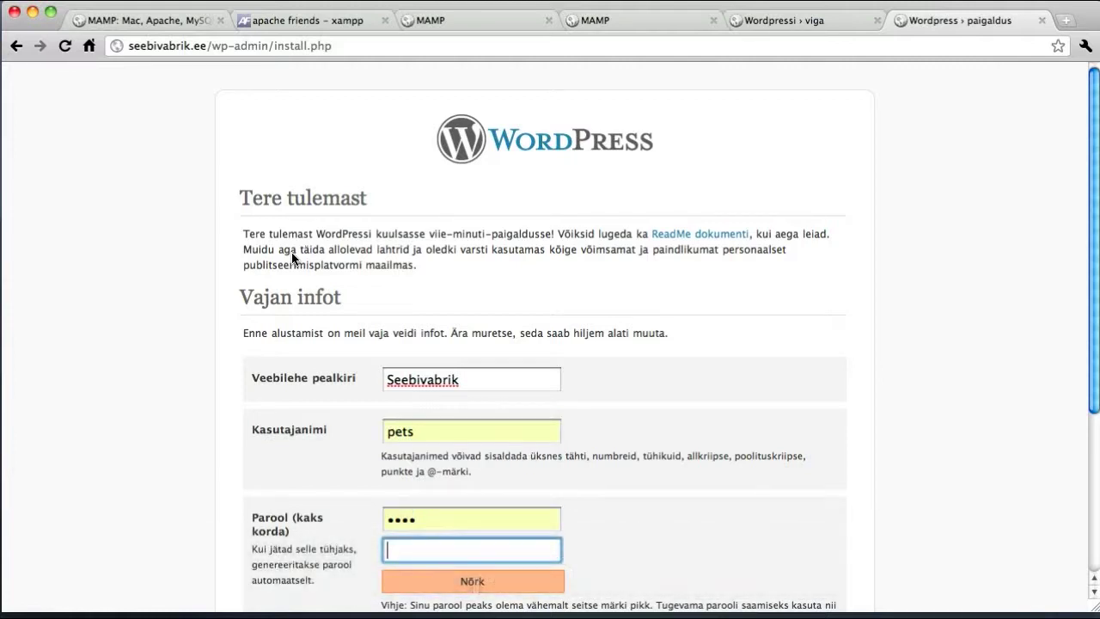
key(shift+Tab)
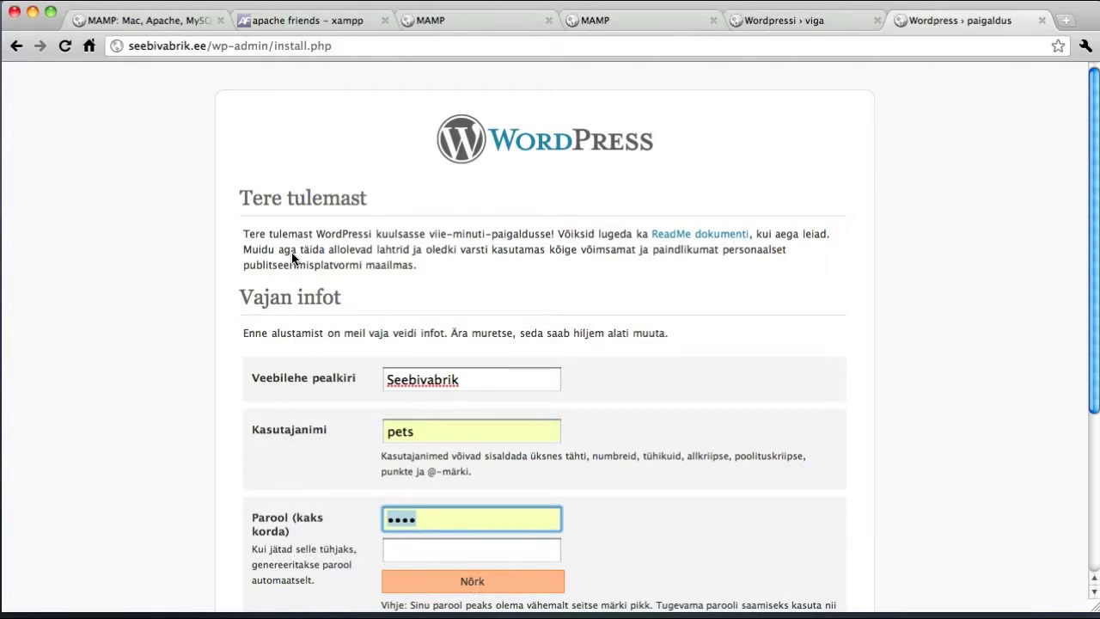
key(Tab)
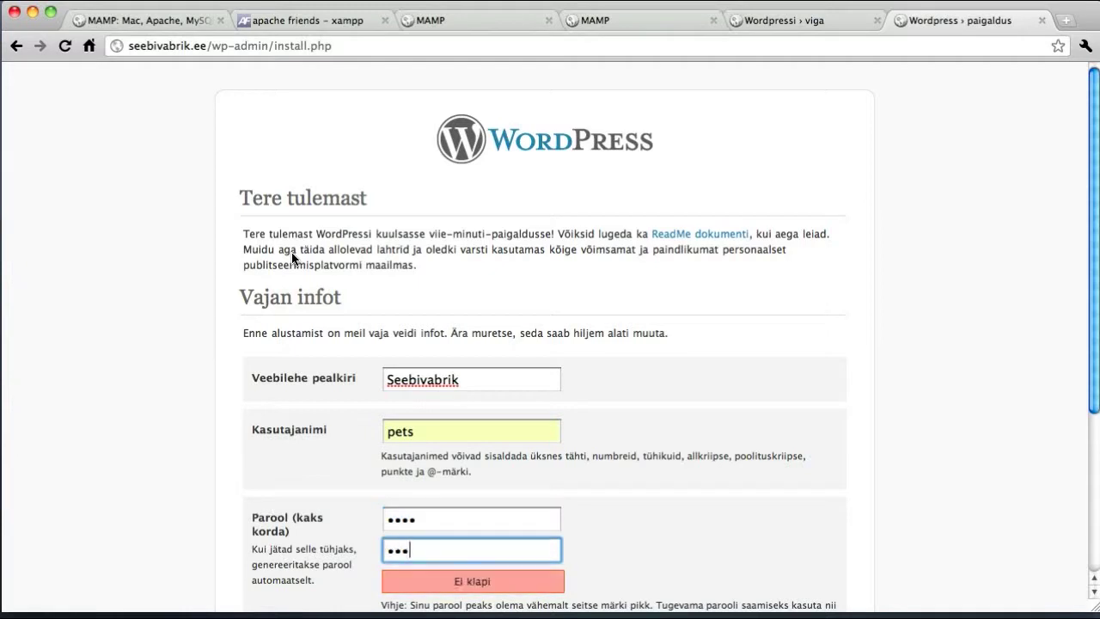
Fill in the admin e-mail, hide the site from search engines, and install WordPress
scroll(563, 427, down, 5)
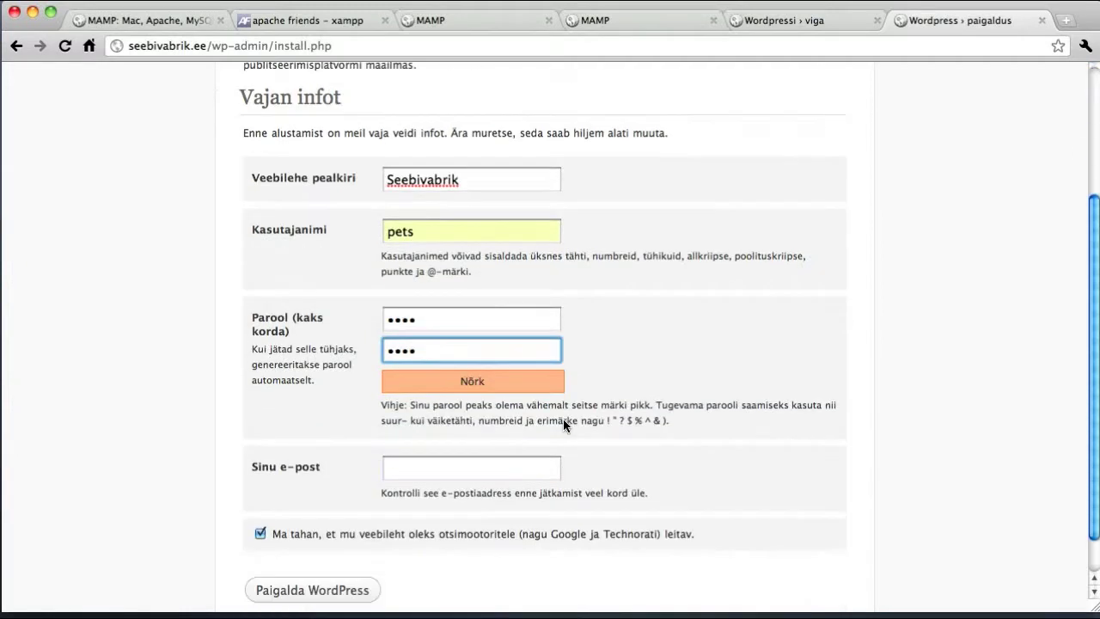
scroll(481, 440, down, 1)
click(466, 427)
text(pet)
key(Down)
key(Tab)
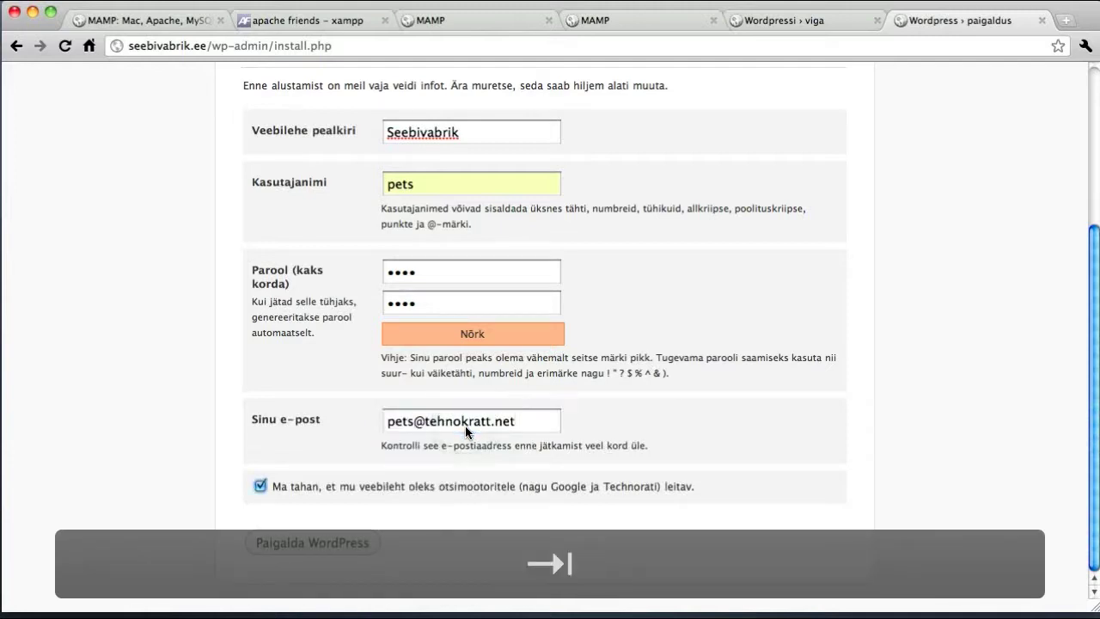
click(263, 488)
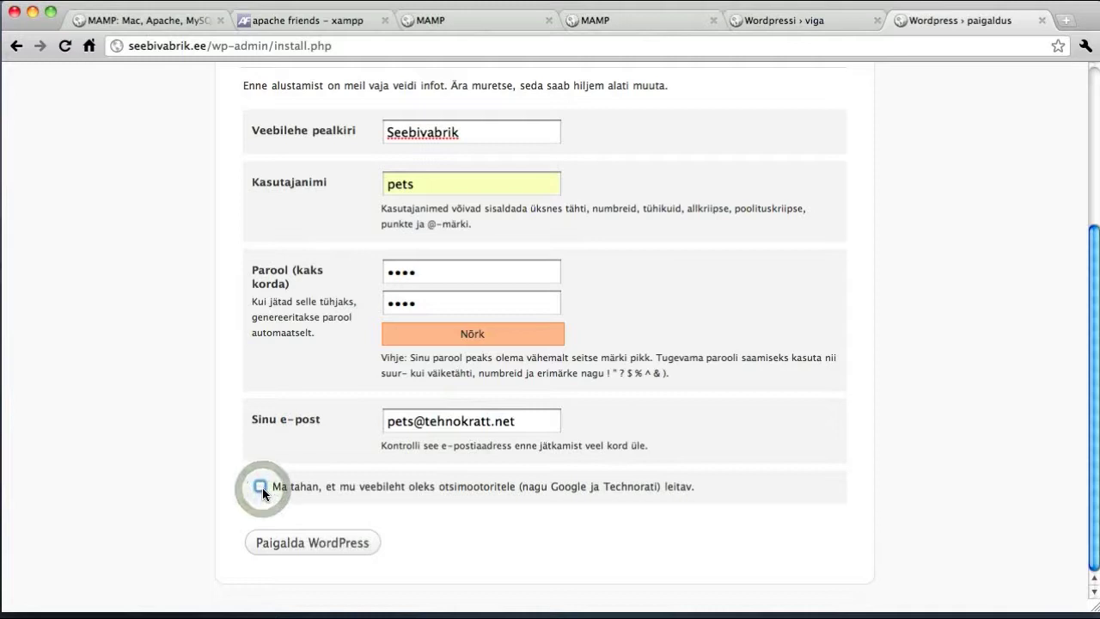
click(347, 545)
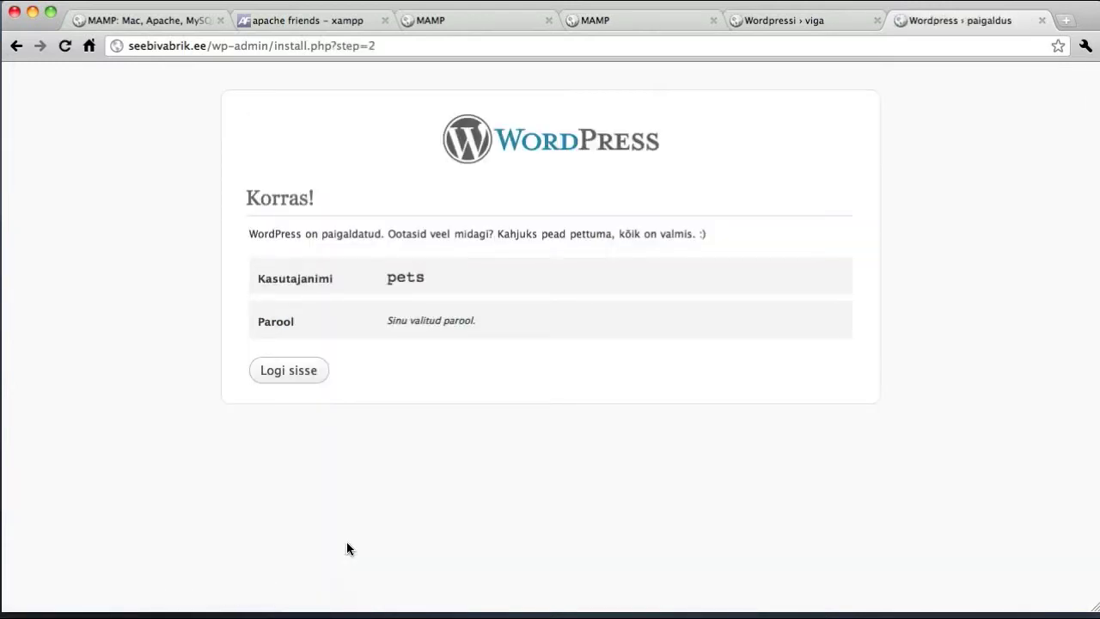
Log in with 'Jäta mind meelde' checked and view the Seebivabrik front page
click(291, 372)
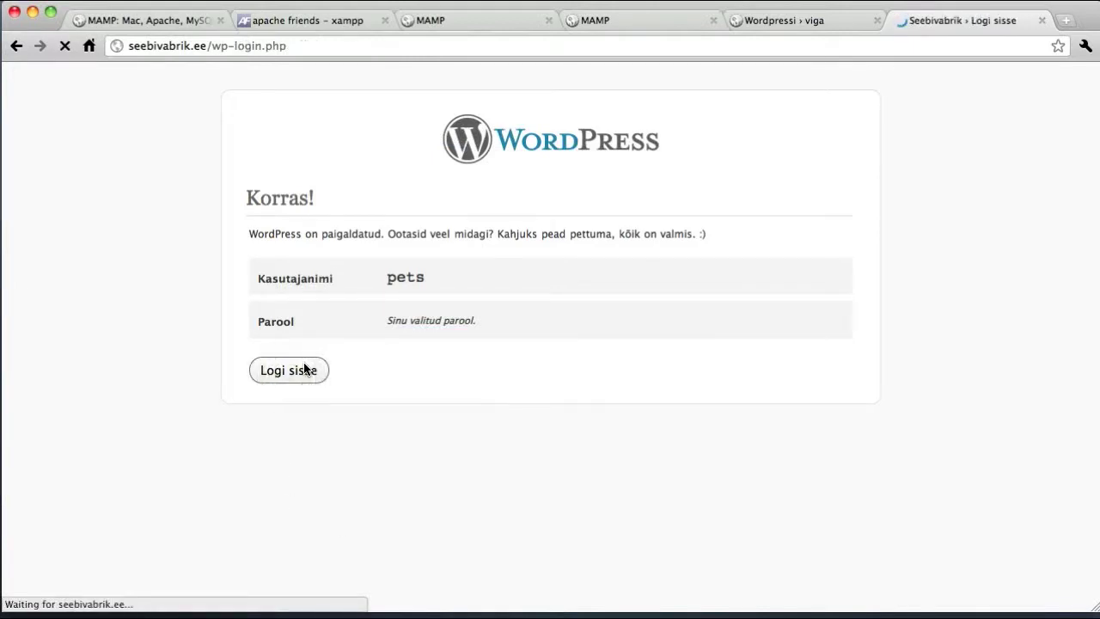
click(487, 370)
click(625, 370)
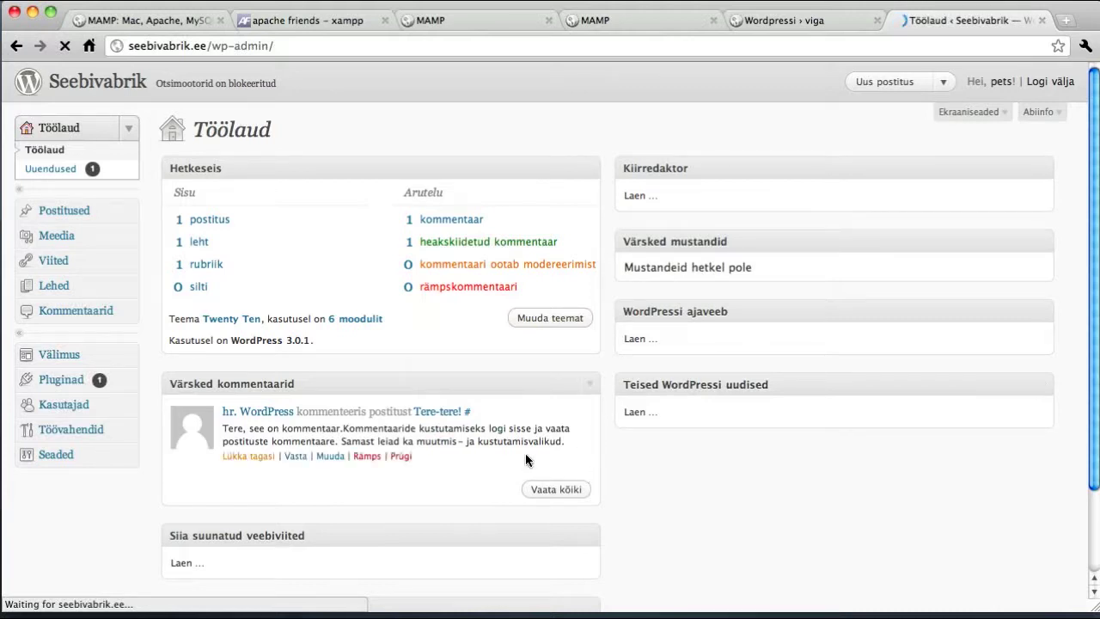
click(109, 85)
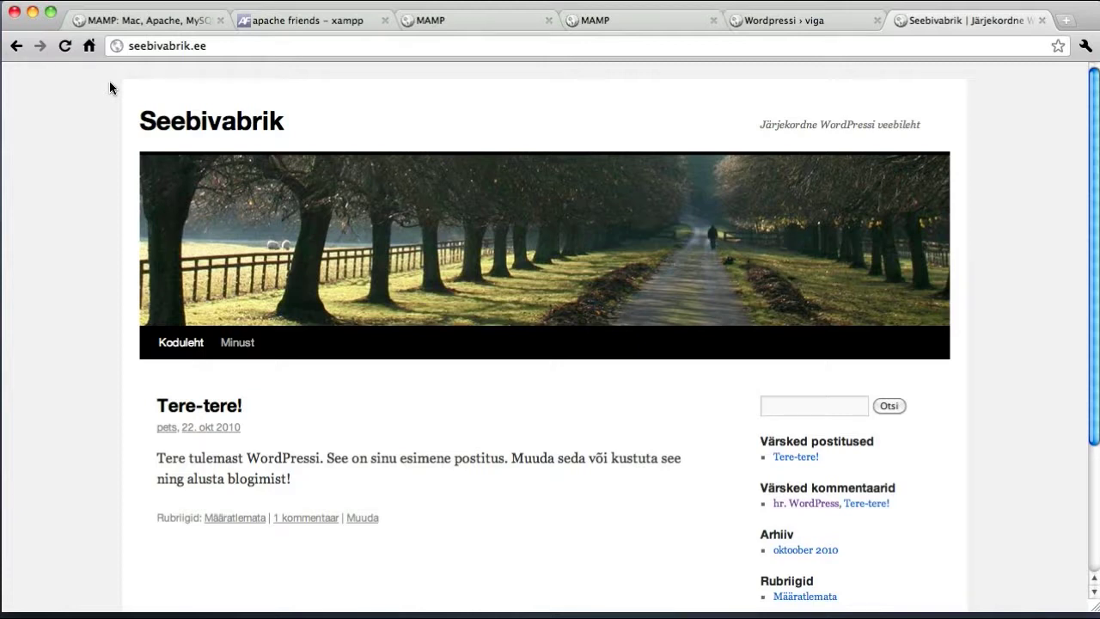
key(super+Tab)
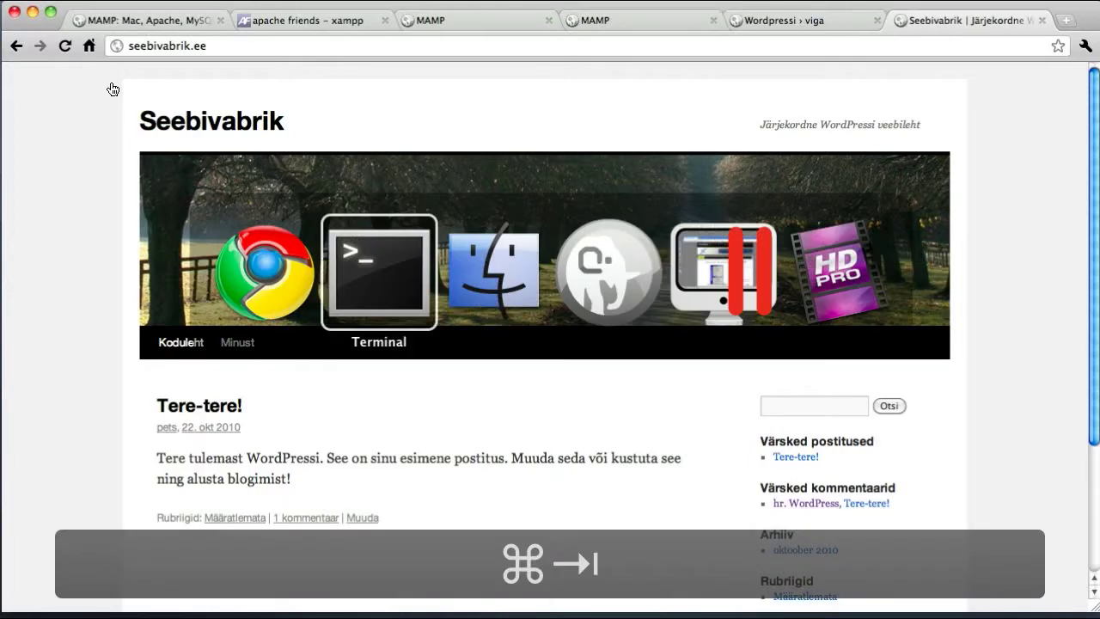
On the Windows XP desktop, minimize Chrome and launch WampServer from its desktop shortcut
key(super+Tab)
key(super+Tab)
key(super+Tab)
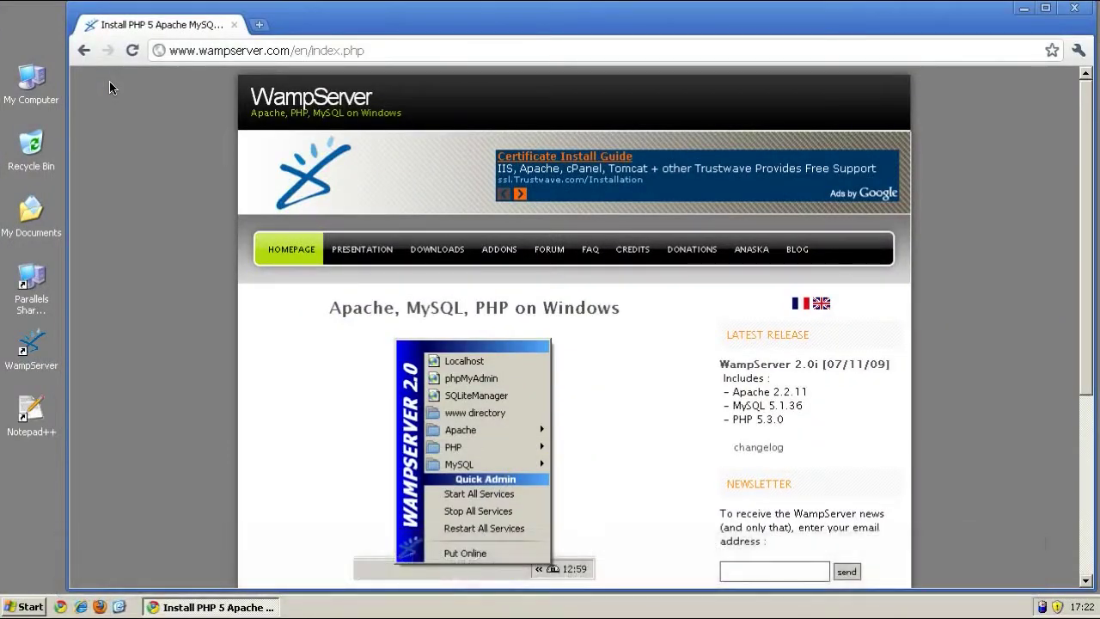
click(1022, 8)
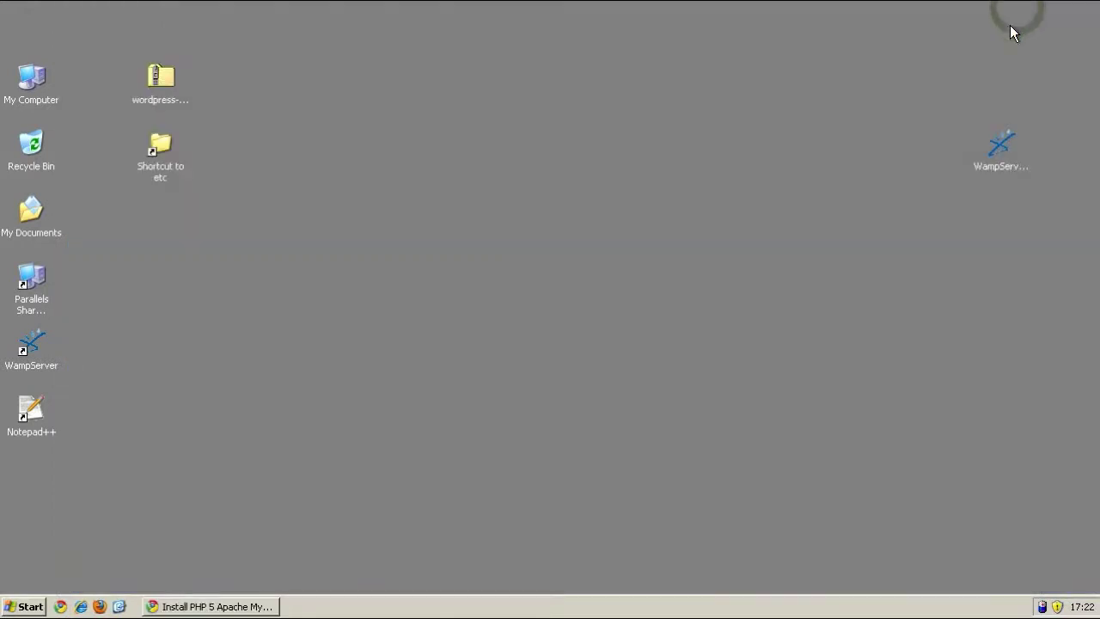
double_click(993, 152)
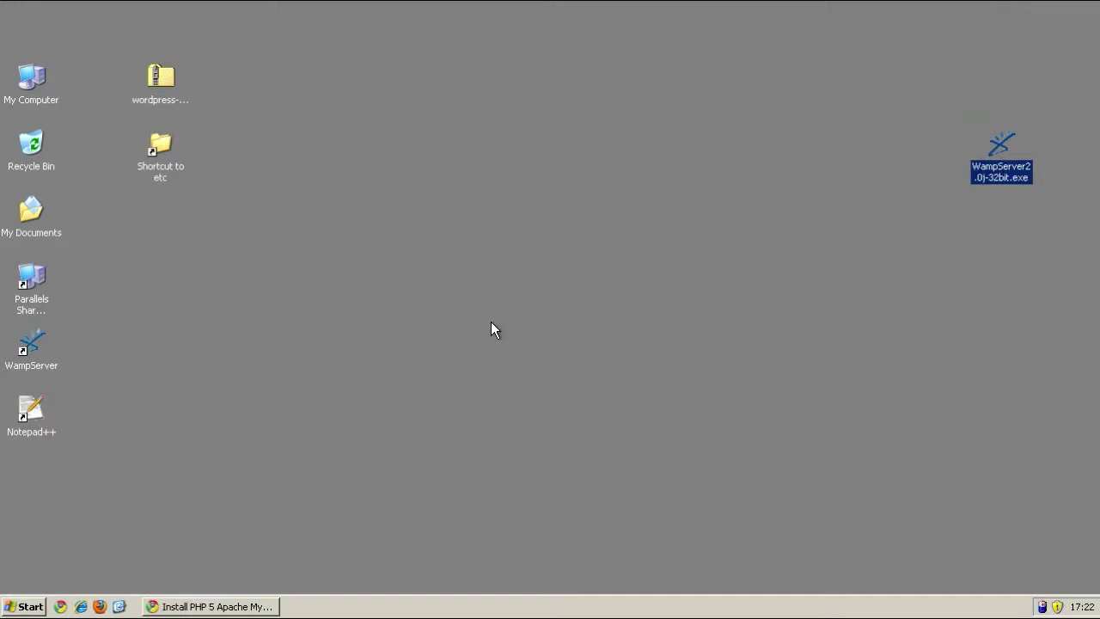
click(193, 356)
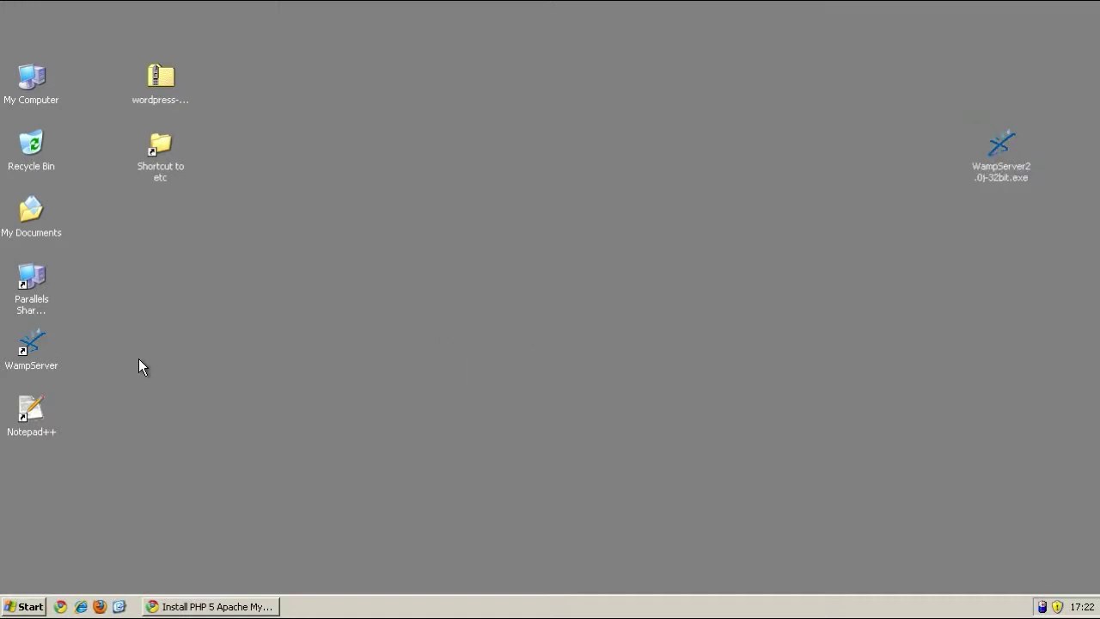
double_click(38, 348)
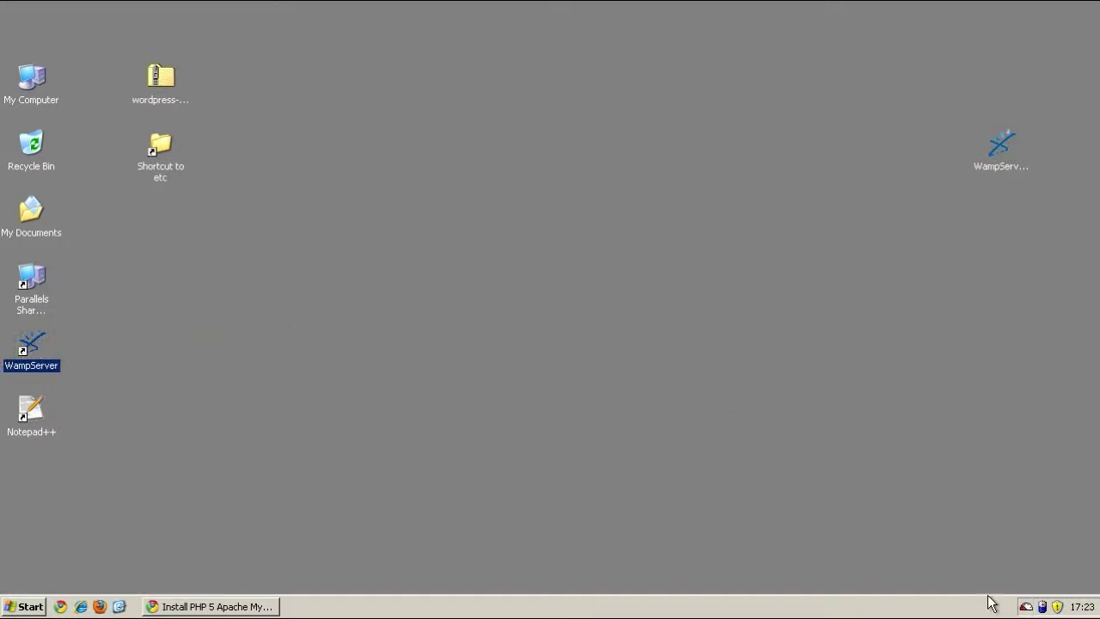
mouse_move(1030, 608)
Open the Localhost homepage from the WampServer tray menu, then minimize the browser
click(1027, 607)
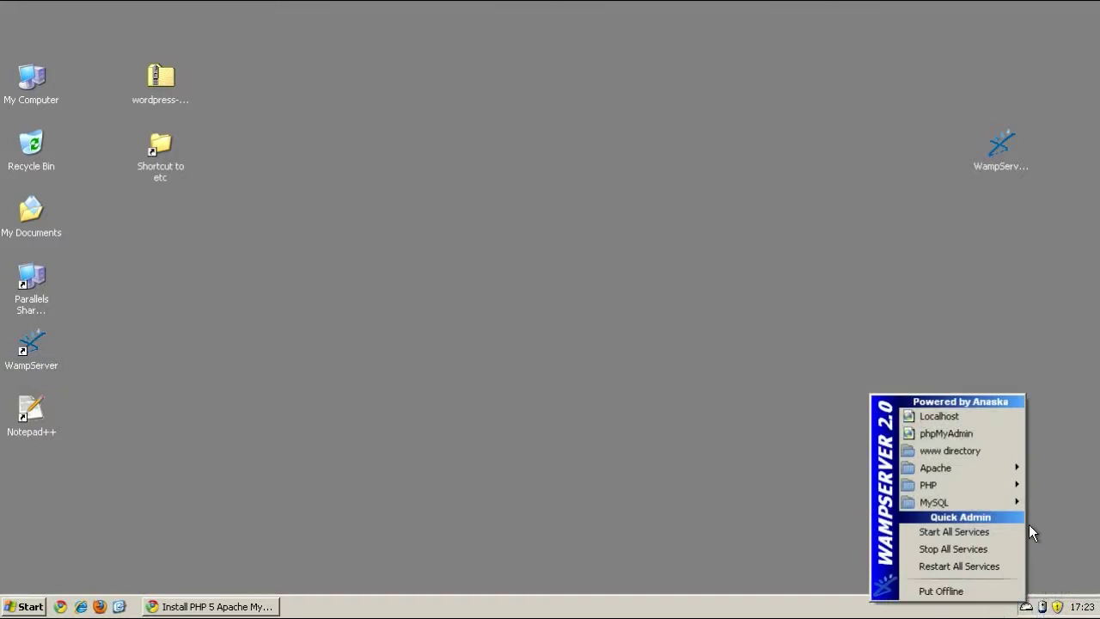
click(953, 413)
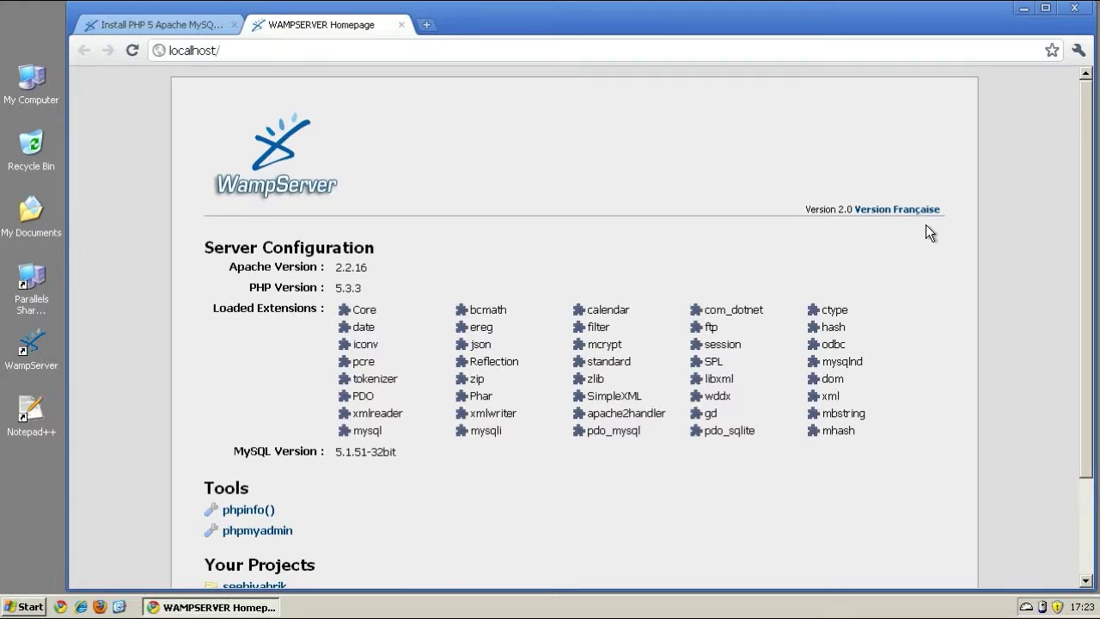
click(1024, 10)
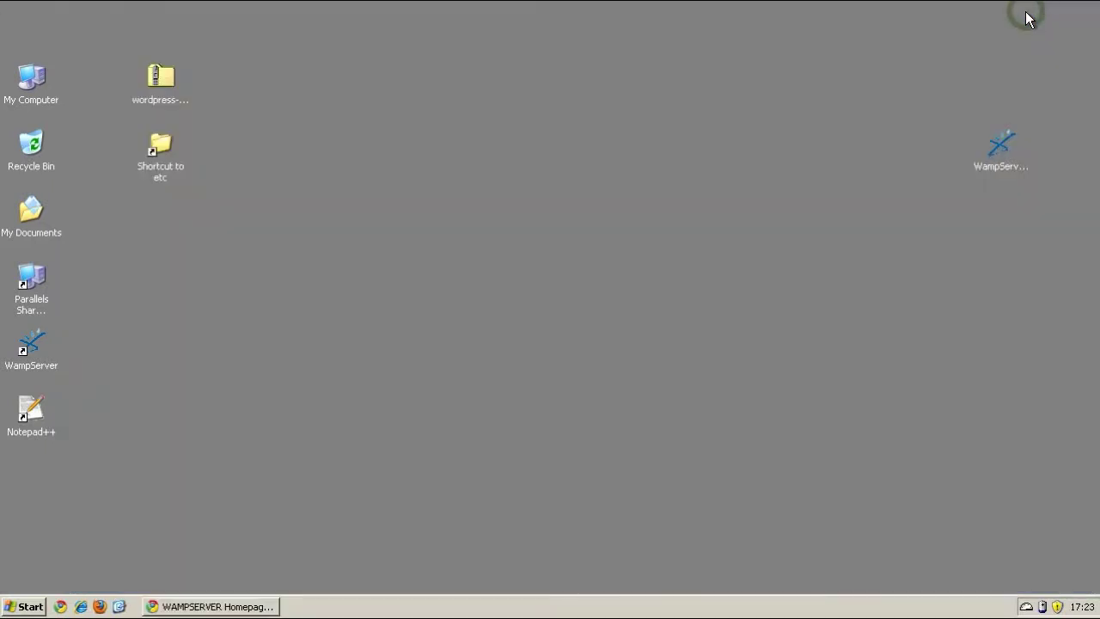
In phpMyAdmin, create database seebivabrik with utf8_general_ci collation
click(1026, 607)
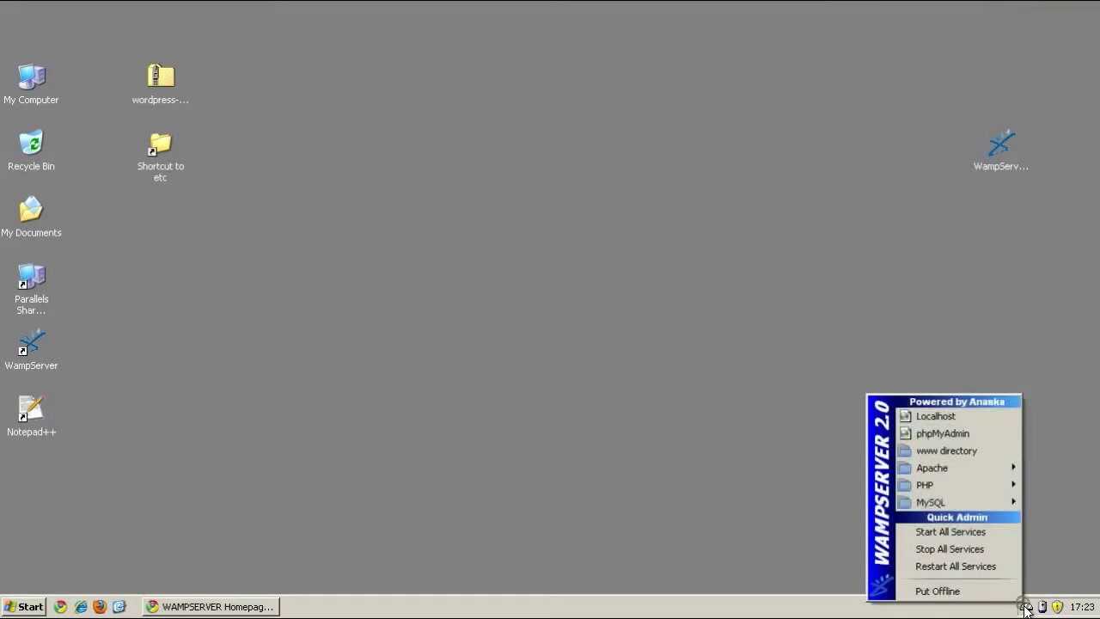
click(955, 432)
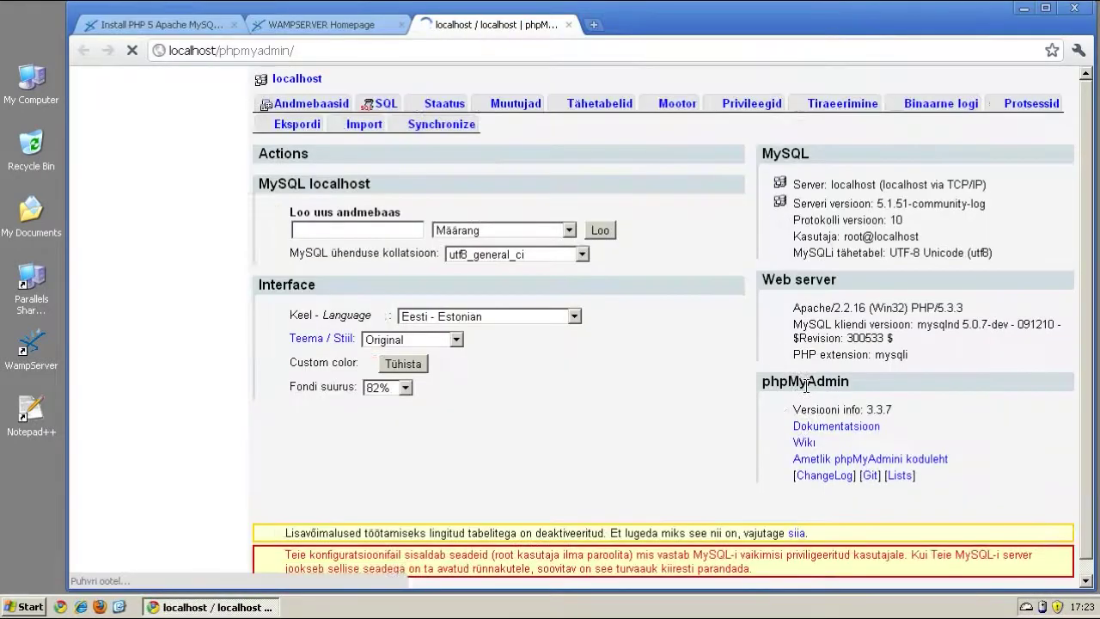
click(351, 235)
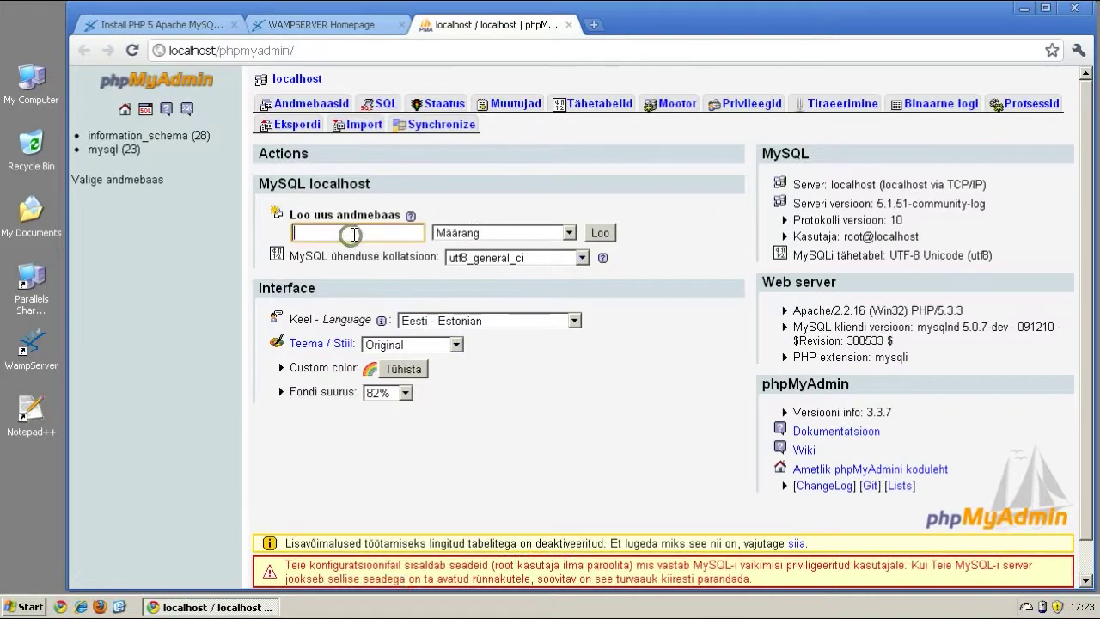
text(seebivabrik)
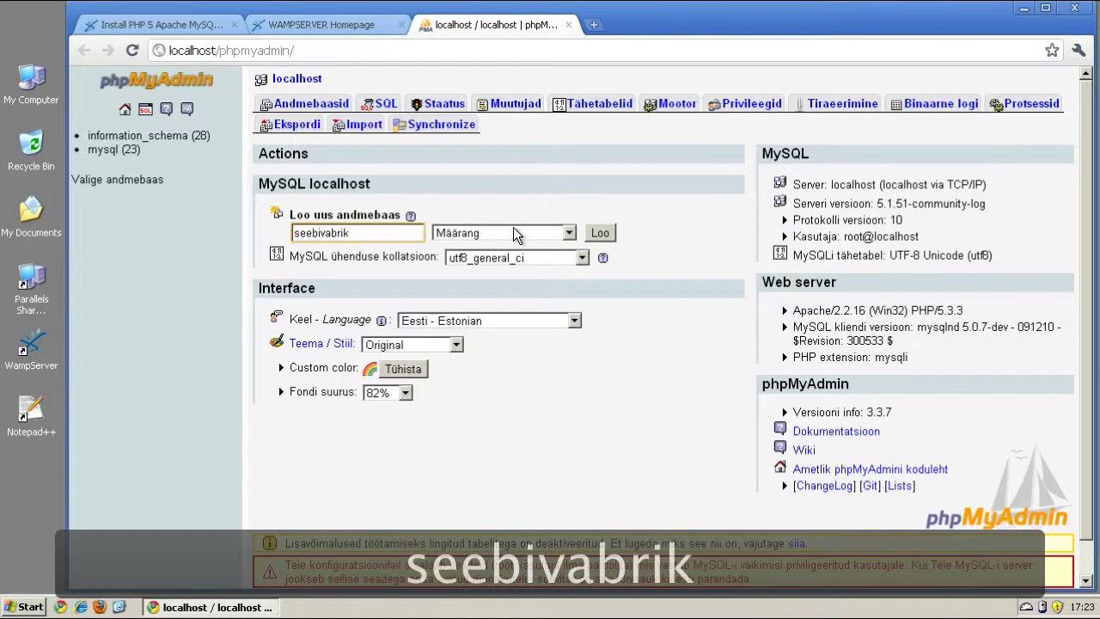
click(568, 233)
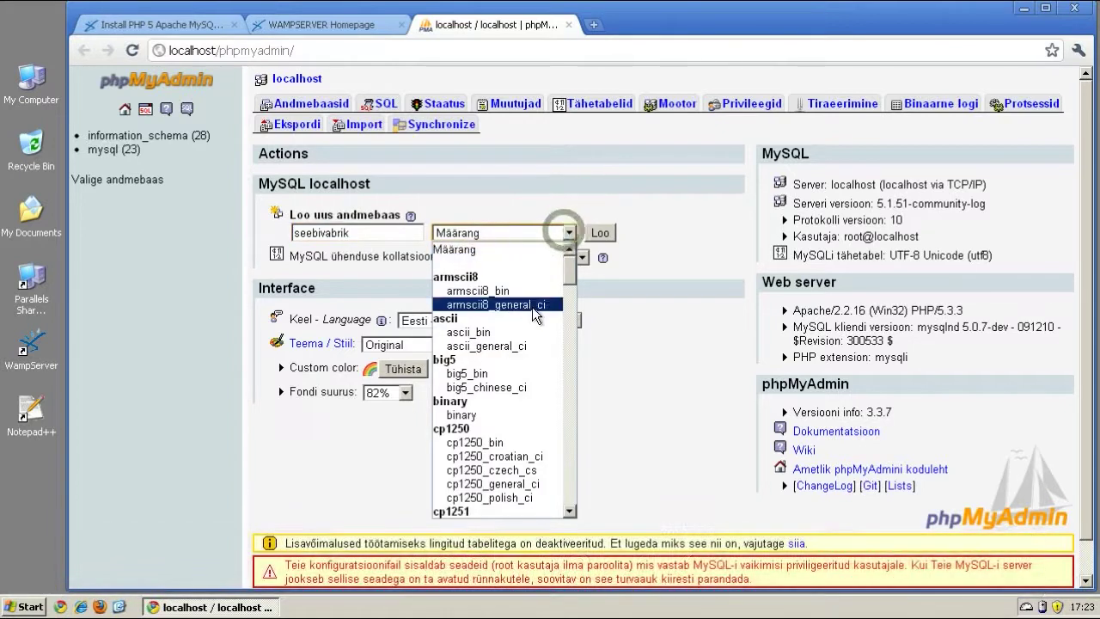
scroll(532, 307, down, 10)
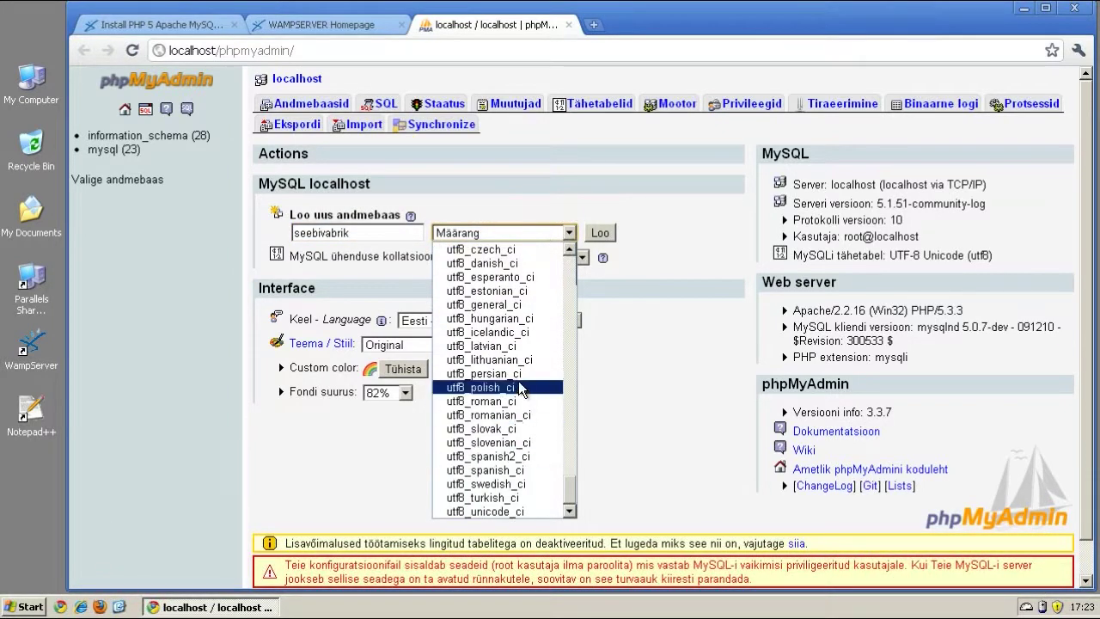
click(523, 307)
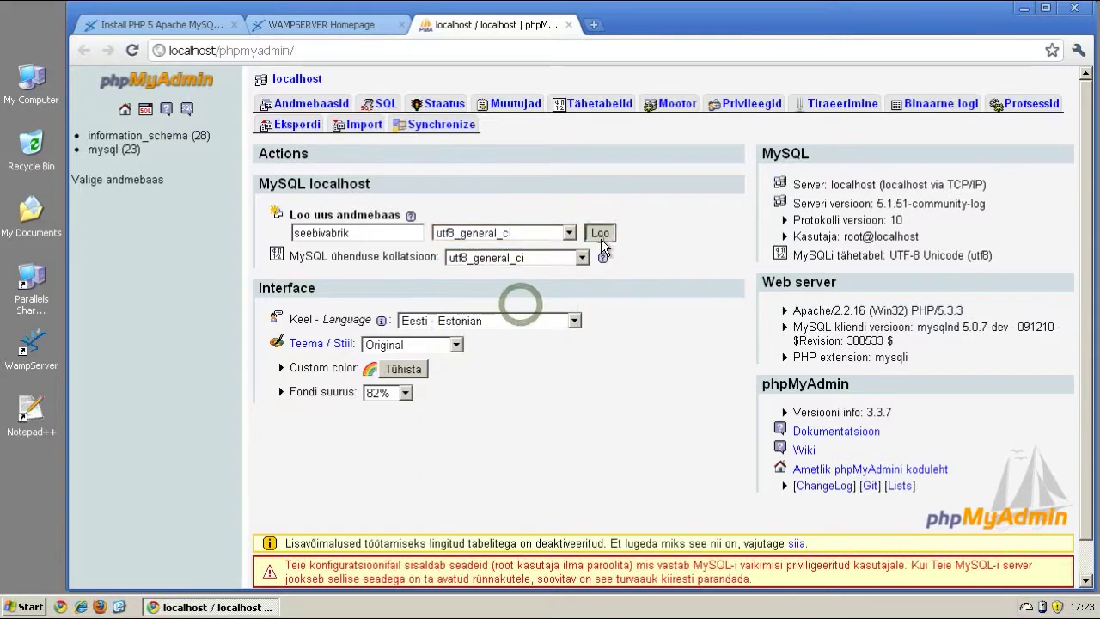
click(601, 238)
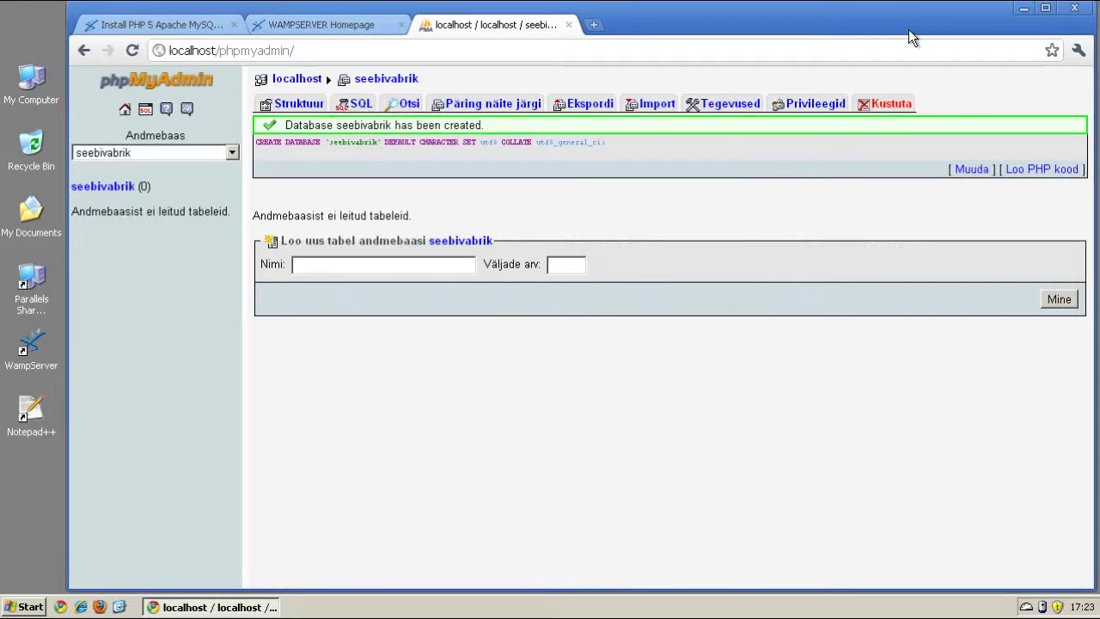
click(1018, 9)
Browse to C:\wamp\www\seebivabrik, then go back up to the wamp folder
double_click(34, 86)
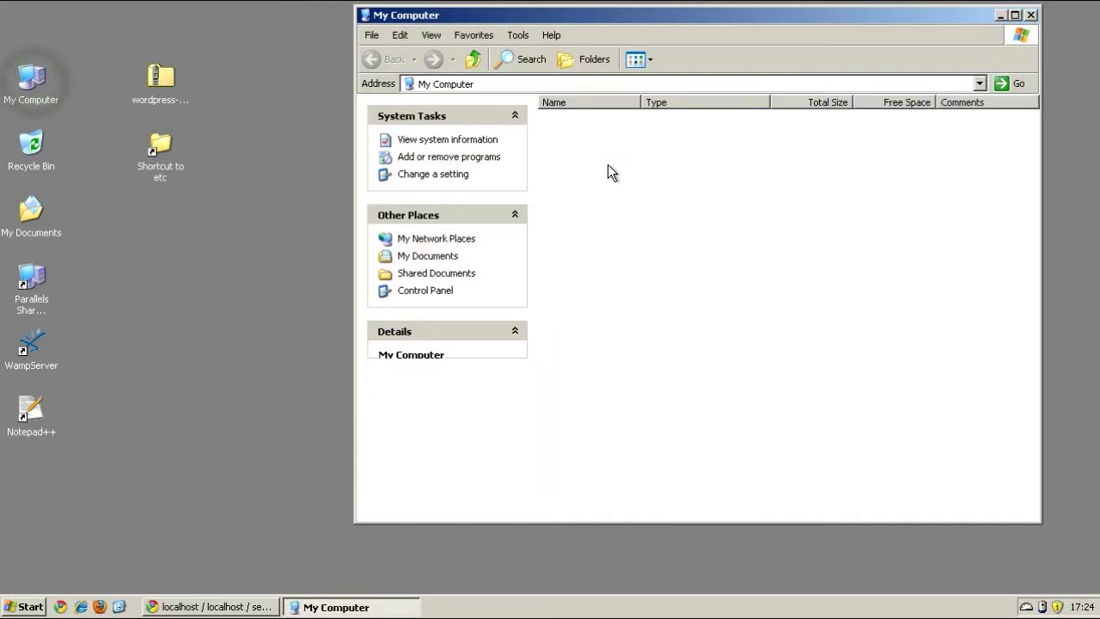
double_click(582, 212)
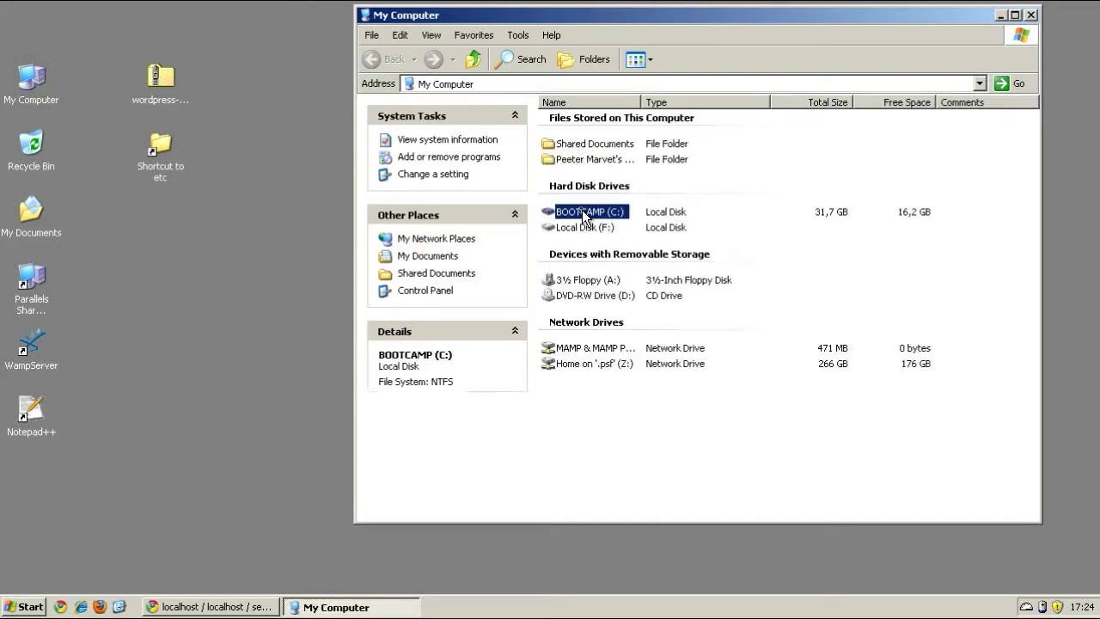
double_click(569, 264)
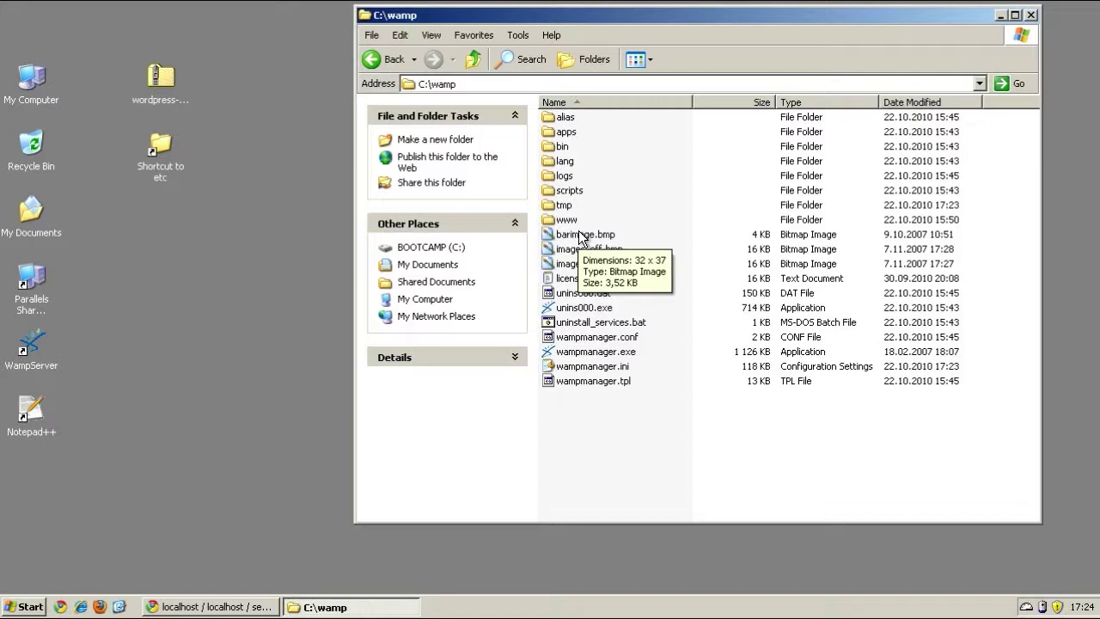
double_click(569, 220)
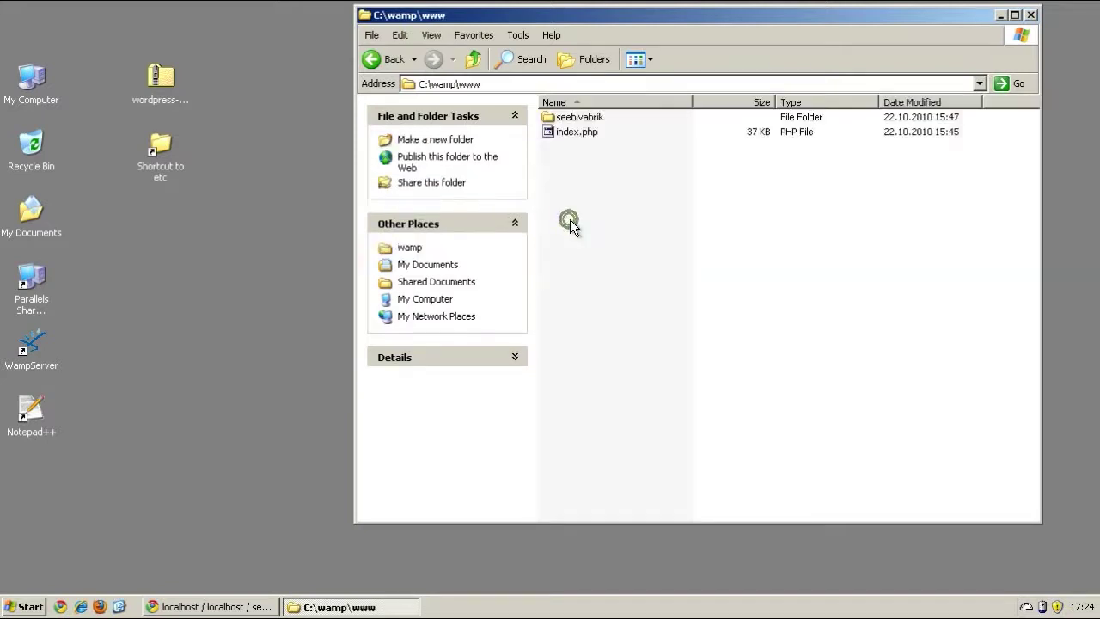
double_click(581, 117)
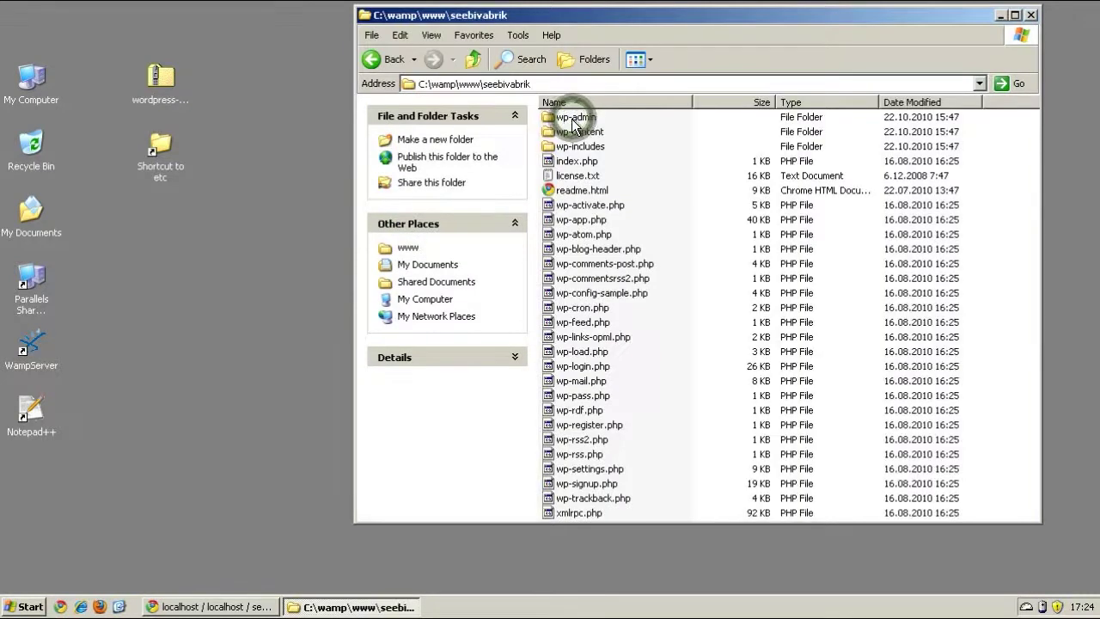
click(379, 59)
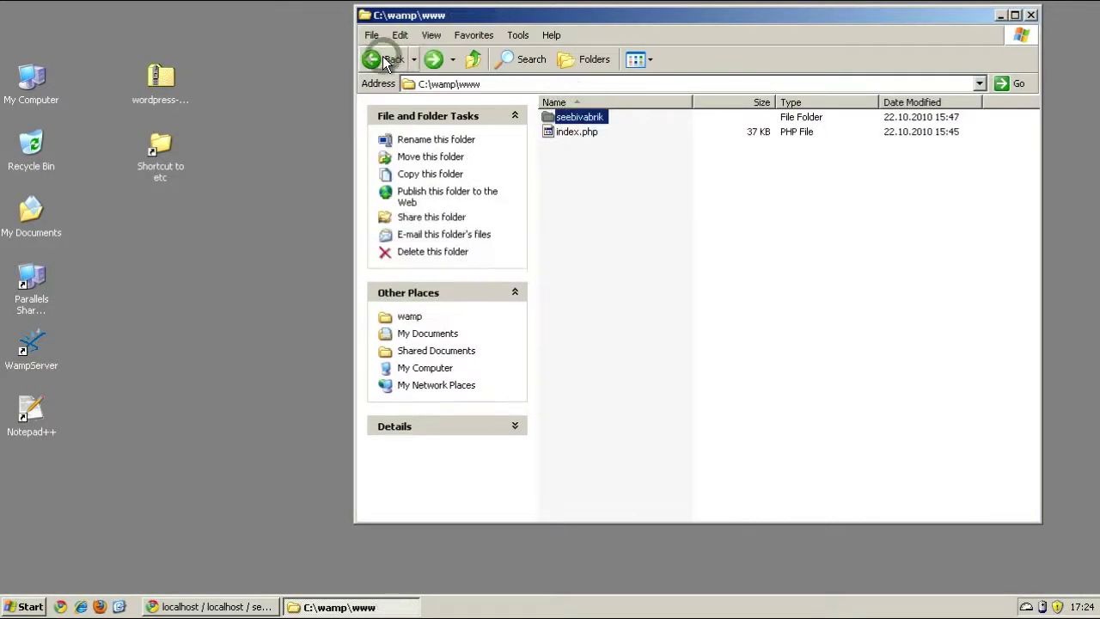
click(382, 60)
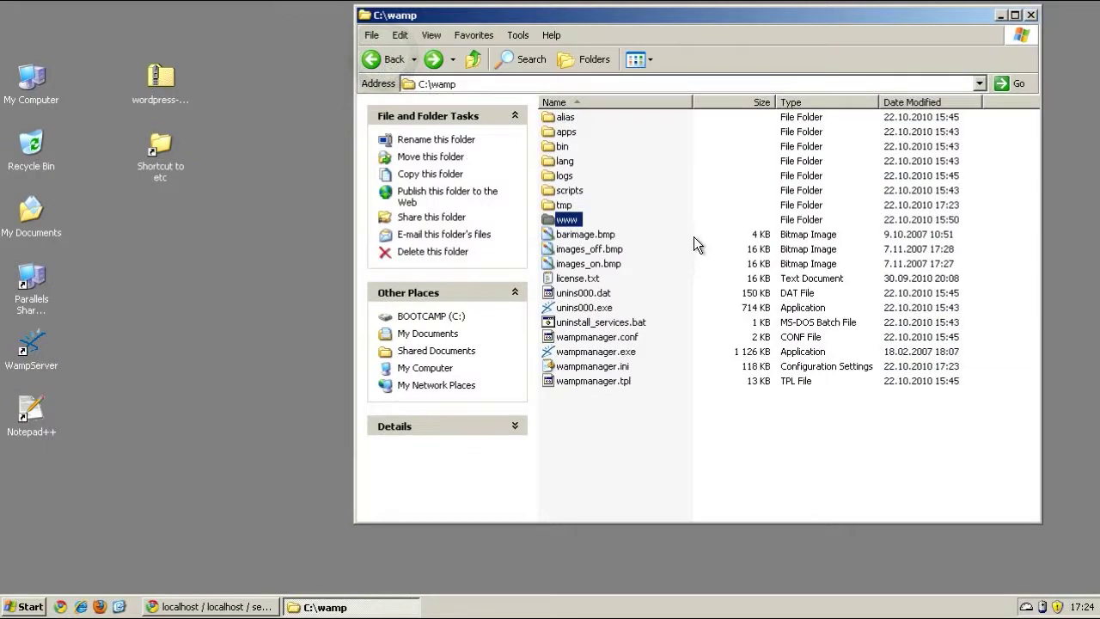
Open the bin\mysql\mysql5.1.51-32bit\data folder
double_click(563, 146)
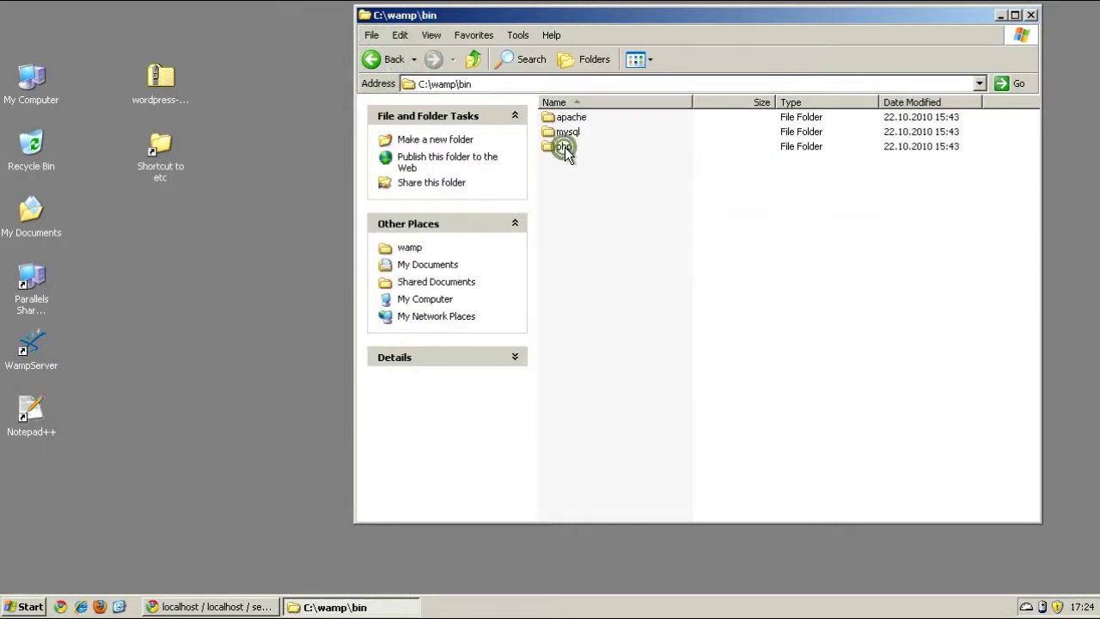
double_click(568, 135)
double_click(571, 118)
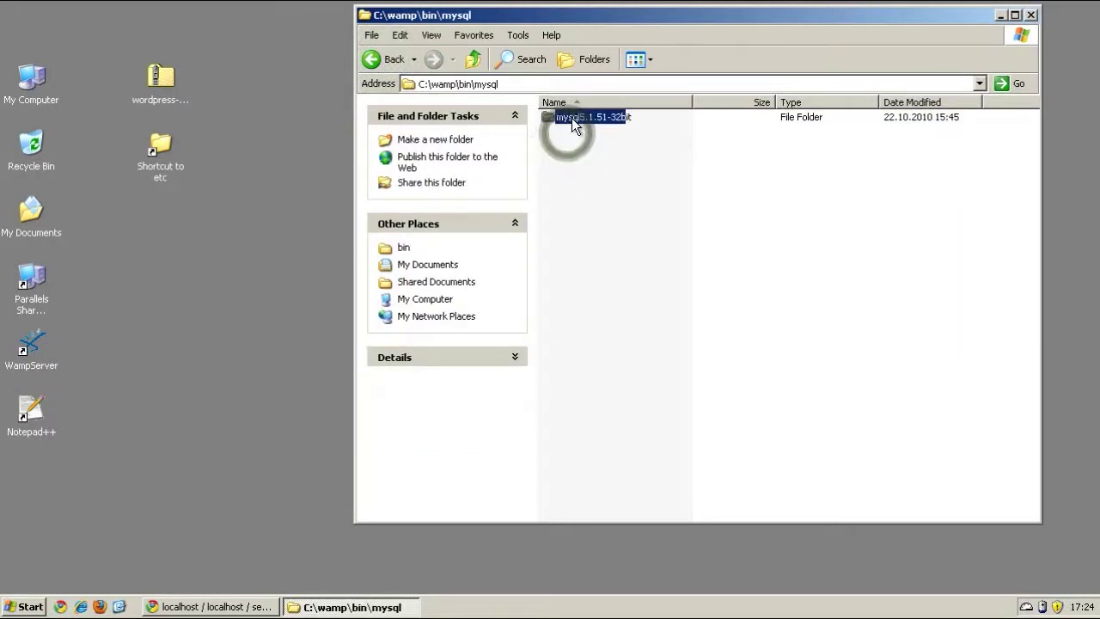
click(566, 132)
double_click(565, 134)
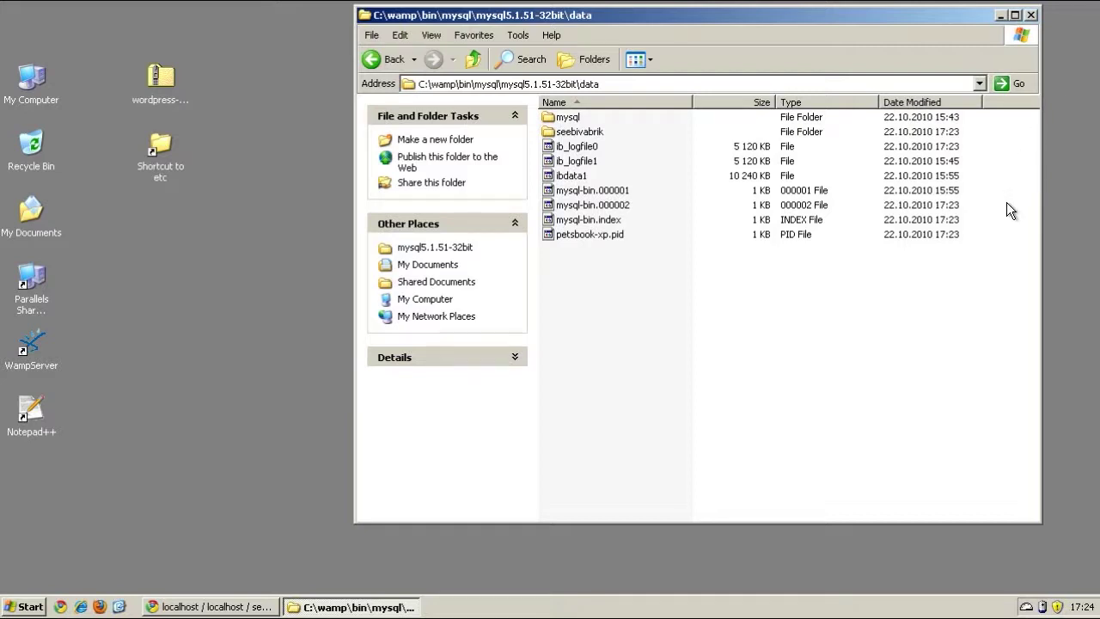
Open Apache's httpd.conf from the WampServer tray menu
click(1028, 607)
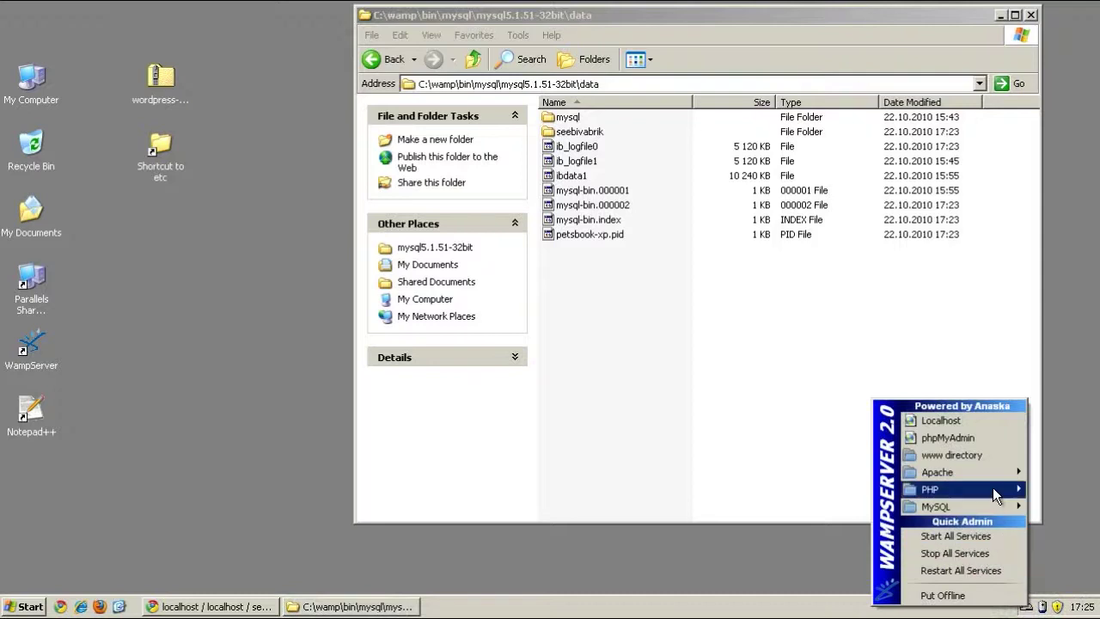
mouse_move(992, 478)
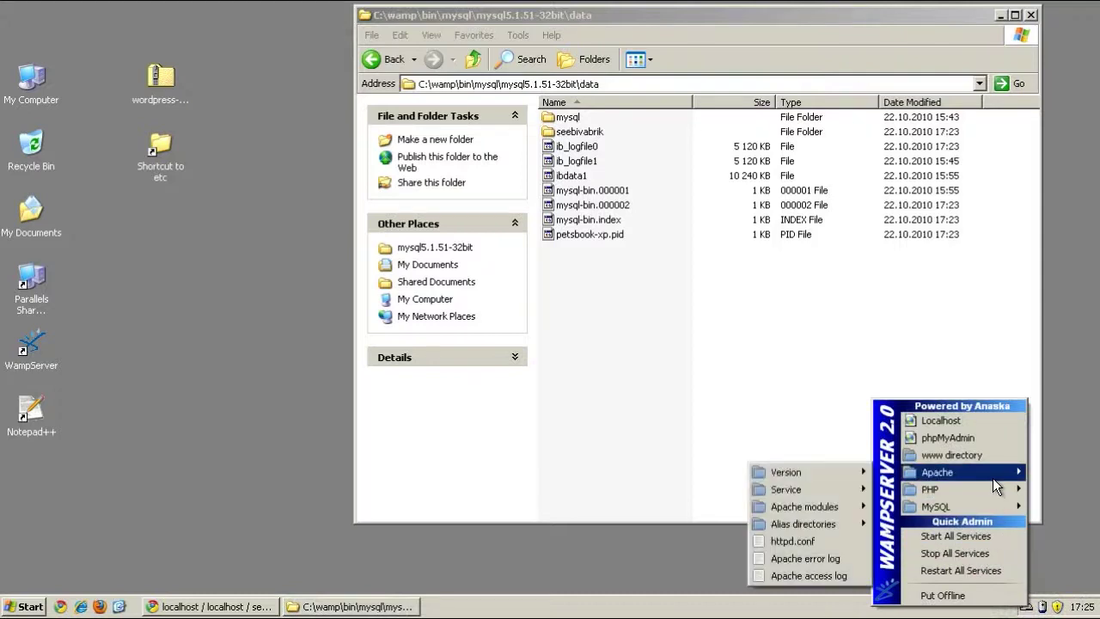
click(792, 541)
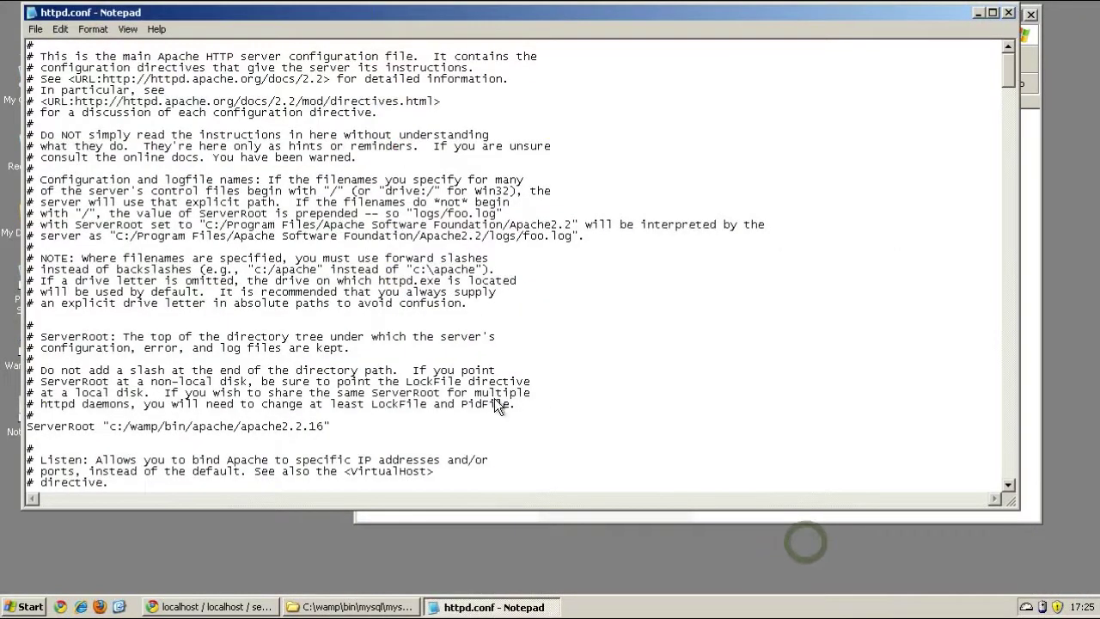
Move the DocumentRoot block to just below the ServerRoot line
scroll(404, 296, down, 12)
scroll(405, 296, down, 20)
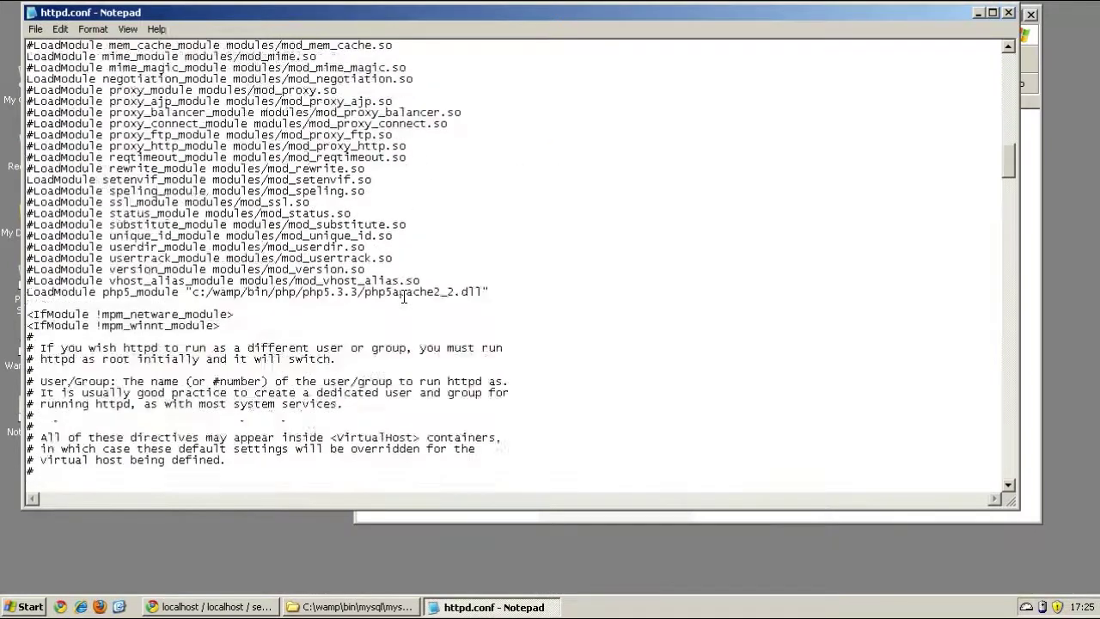
scroll(404, 296, down, 5)
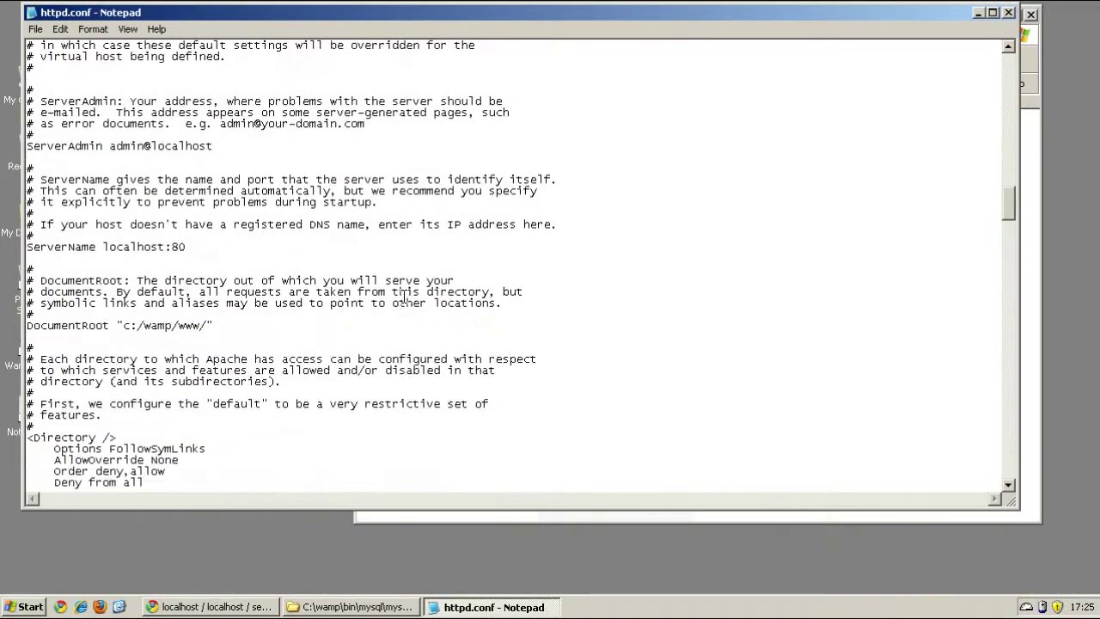
drag(215, 325, 21, 275)
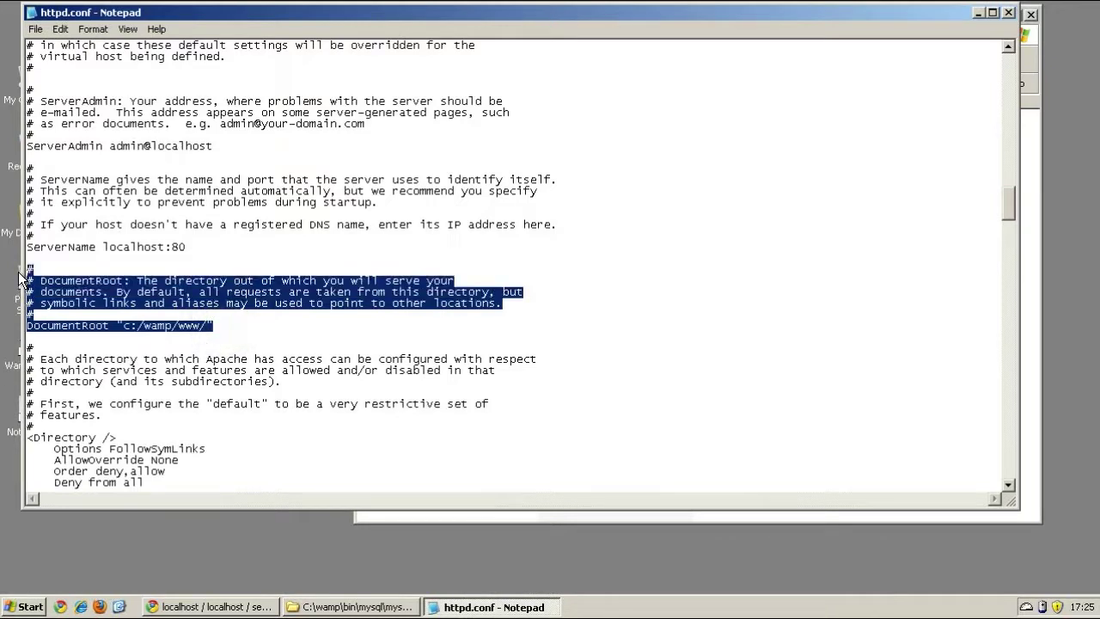
key(ctrl+x)
scroll(182, 349, up, 20)
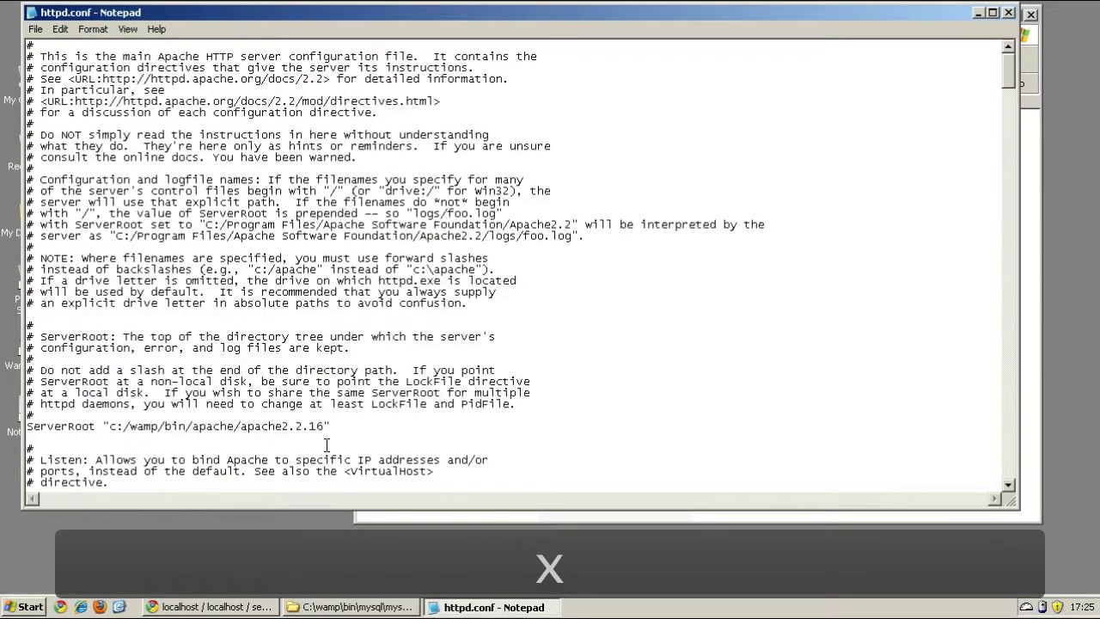
click(375, 437)
key(ctrl+v)
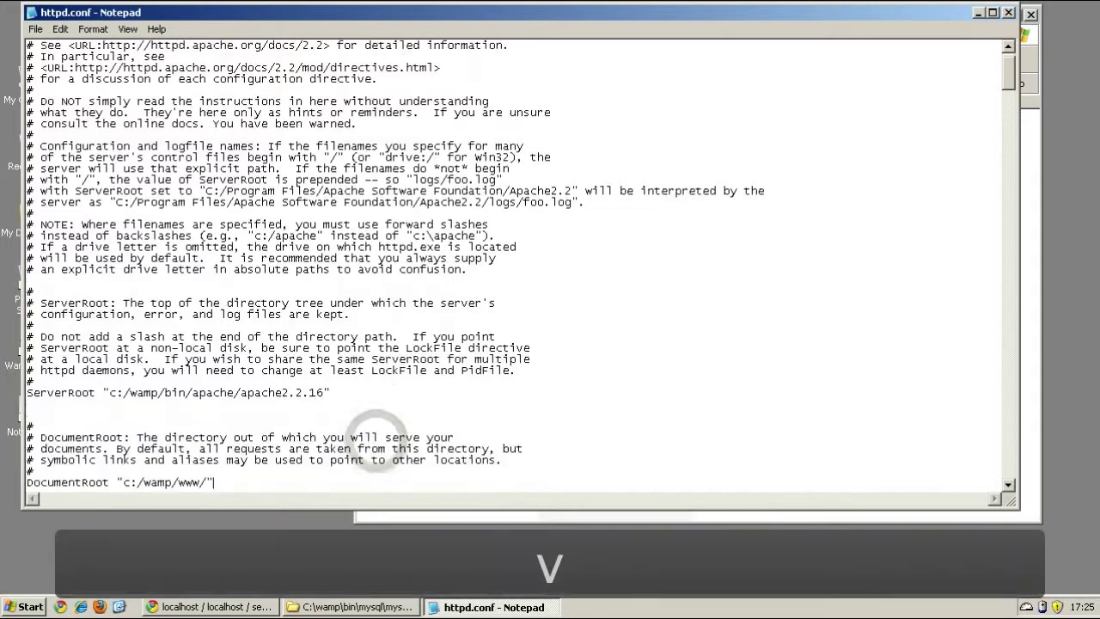
Change DocumentRoot to c:/wamp/www/seebivabrik/, save httpd.conf and close Notepad
scroll(292, 407, down, 3)
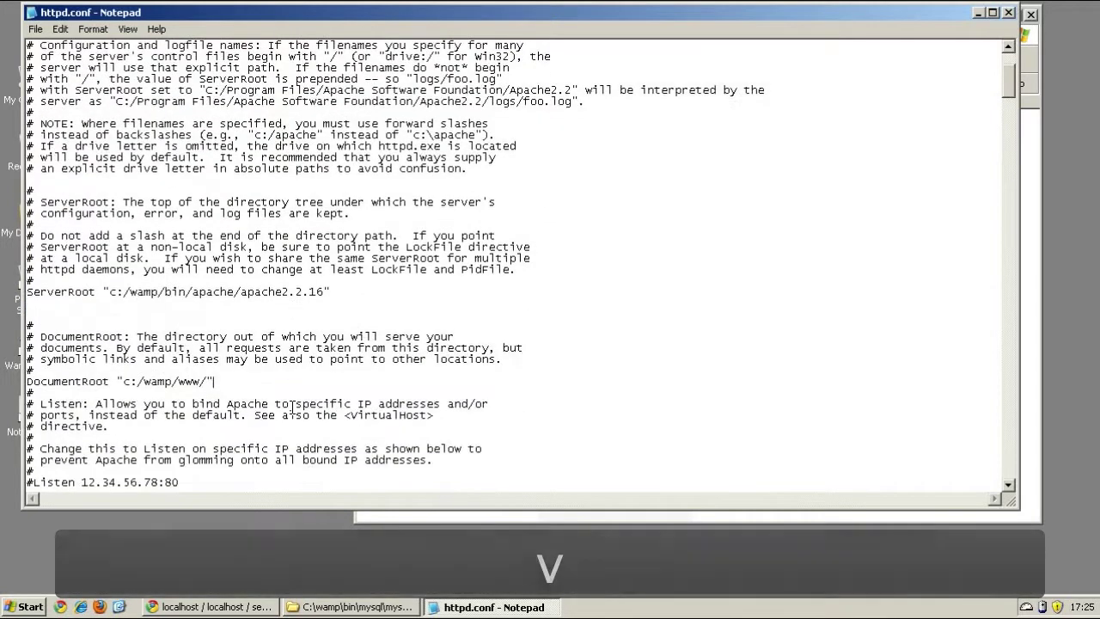
key(Left)
text(seebiva)
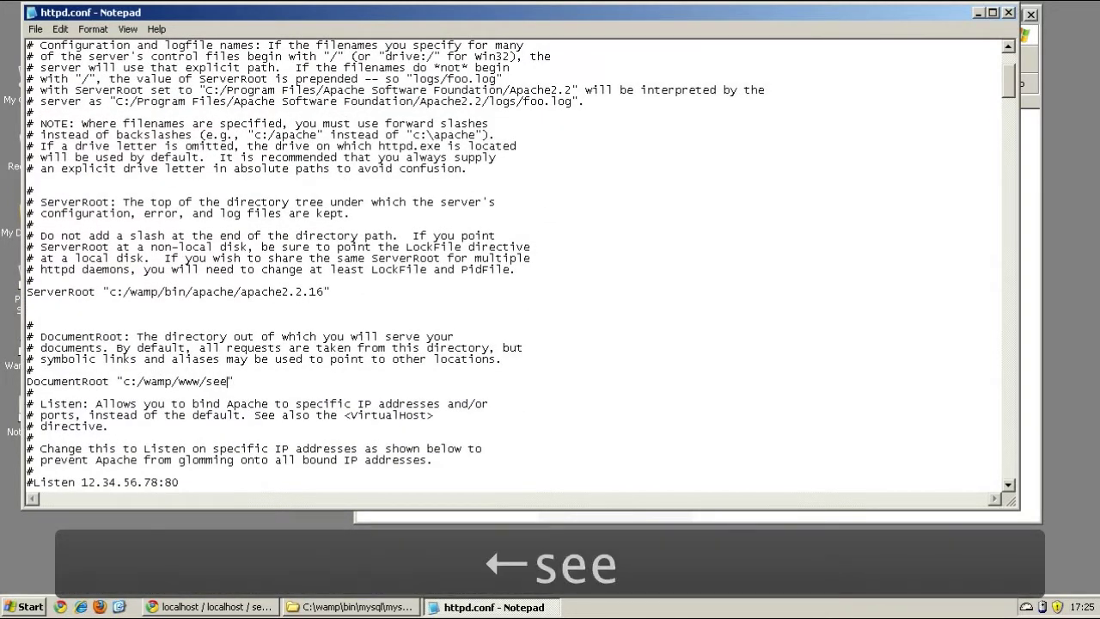
text(brik/)
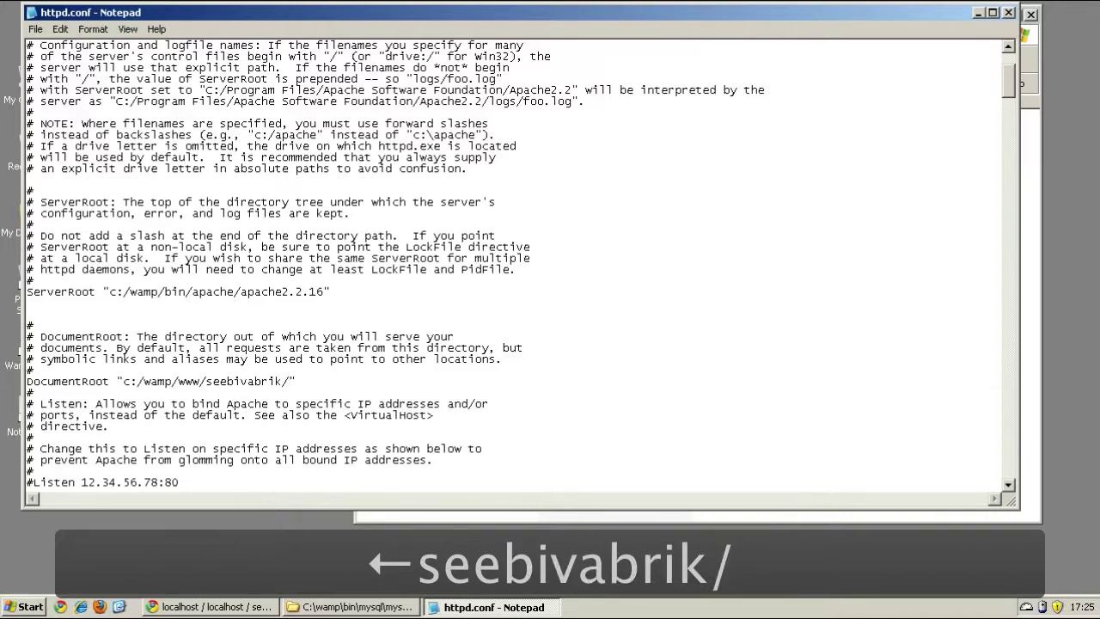
key(ctrl+s)
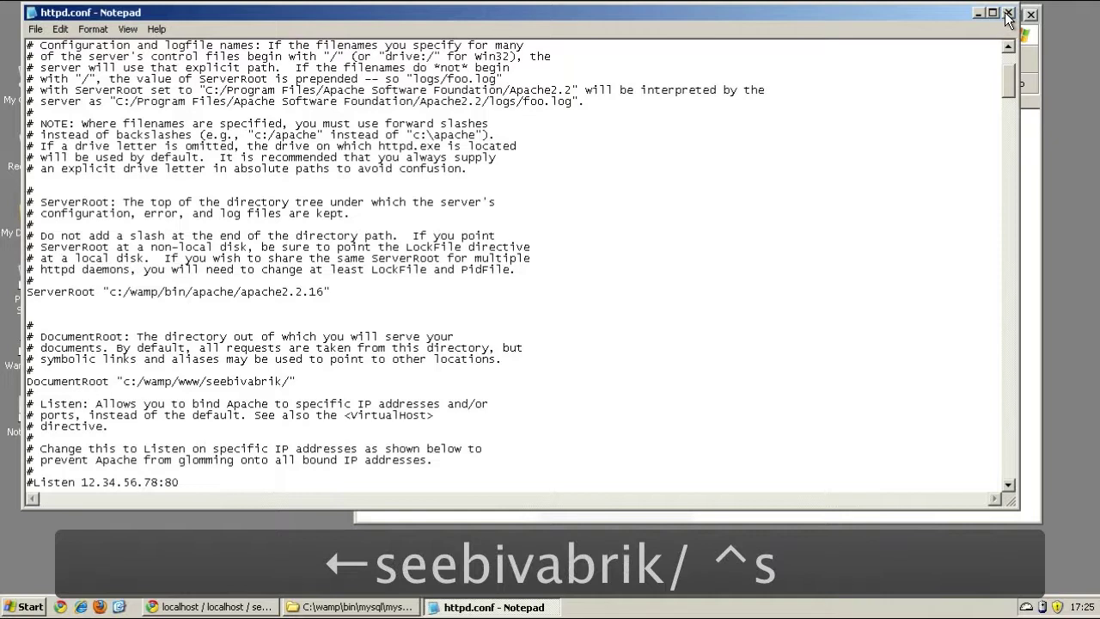
click(1009, 12)
Restart all WampServer services, then switch to Chrome and back to Windows
click(1026, 607)
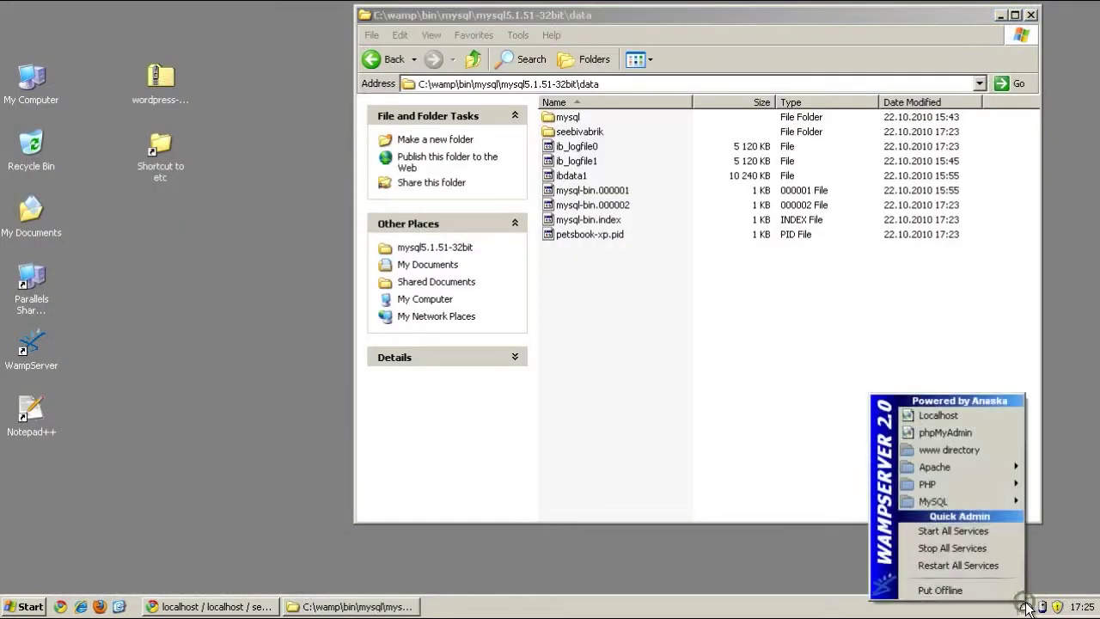
click(981, 563)
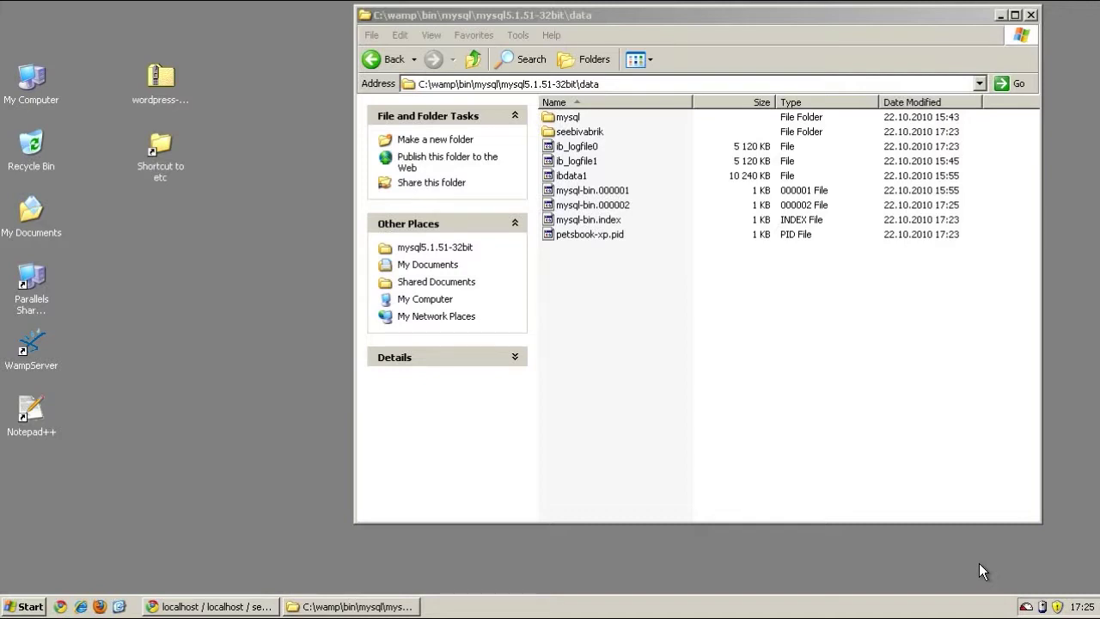
key(super+Tab)
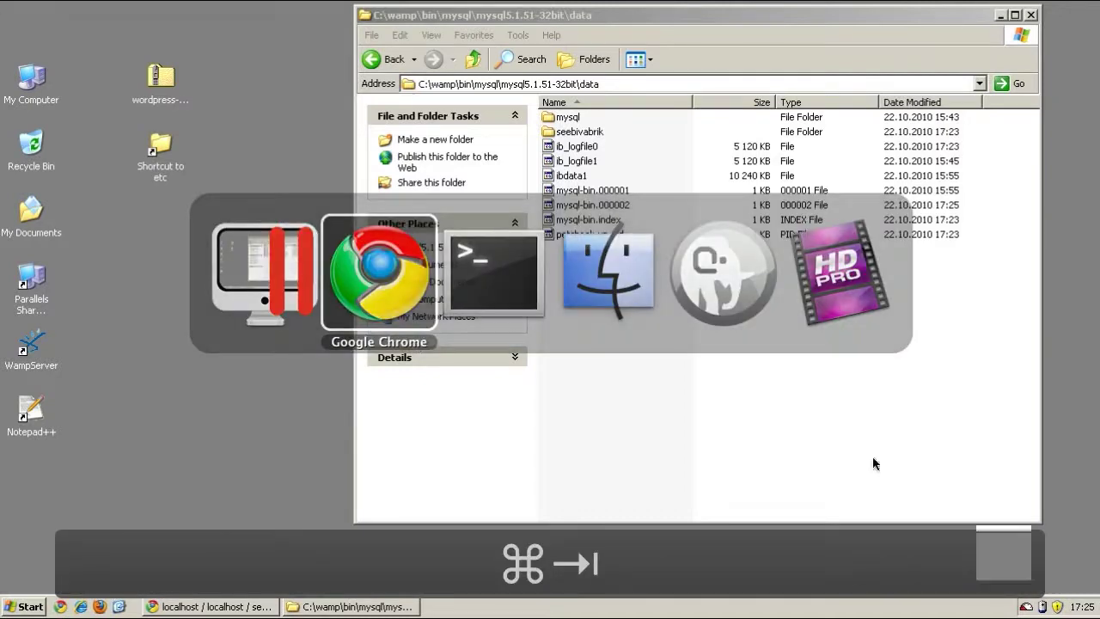
key(super+Tab)
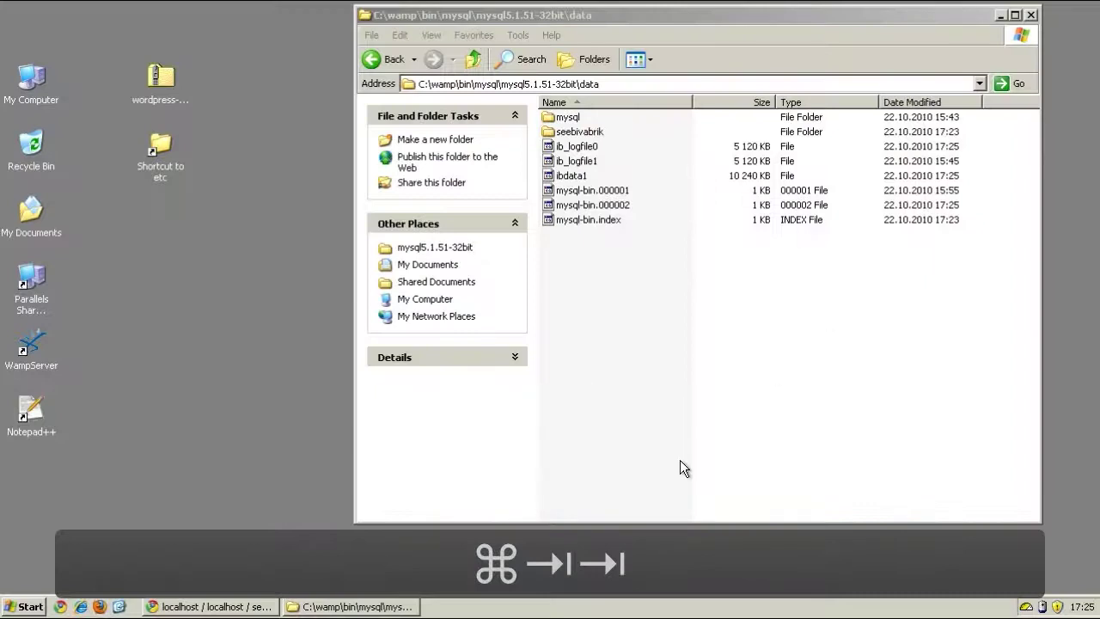
Load localhost/ in Chrome instead of phpMyAdmin to show WordPress's missing wp-config.php notice
click(211, 607)
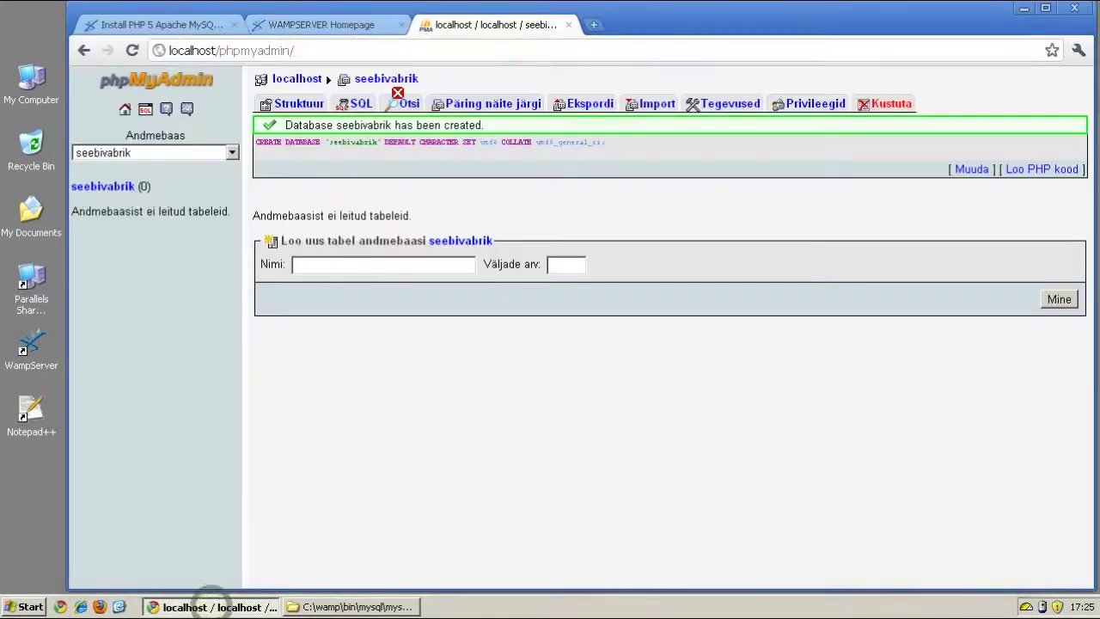
click(234, 52)
drag(221, 50, 513, 48)
key(BackSpace)
key(Return)
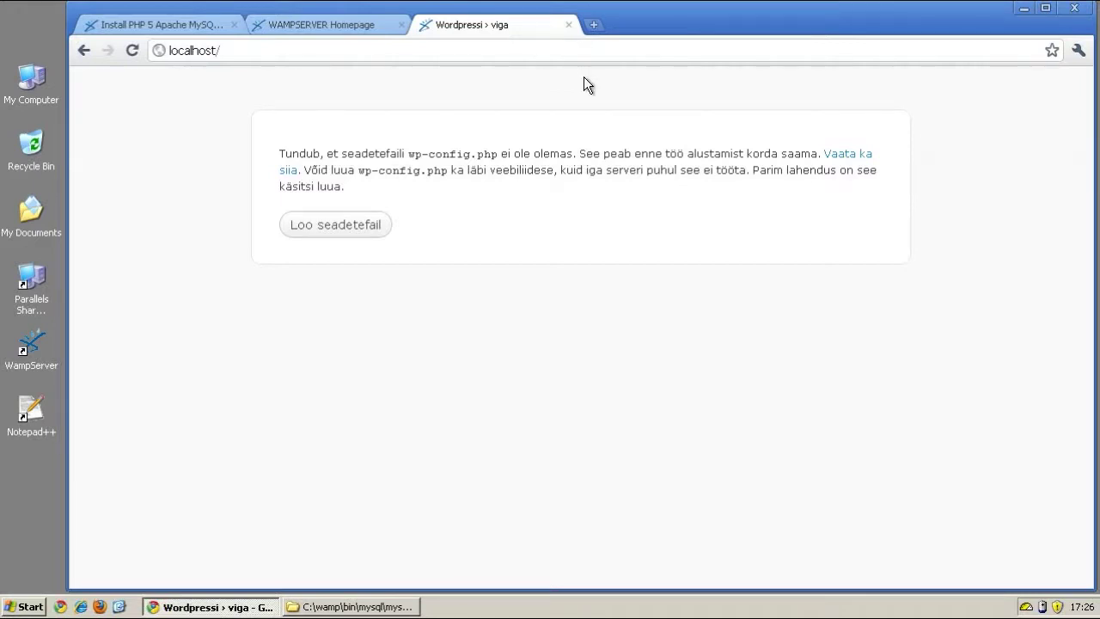
Minimize Chrome and open the Windows drivers\etc folder from the desktop shortcut
click(1022, 8)
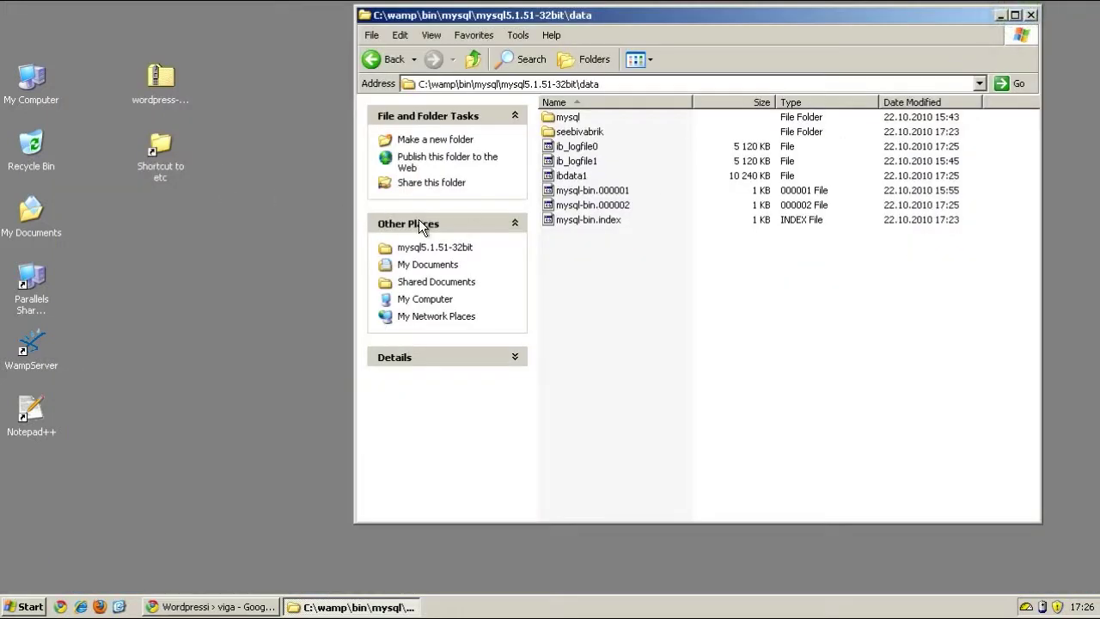
click(155, 161)
double_click(156, 160)
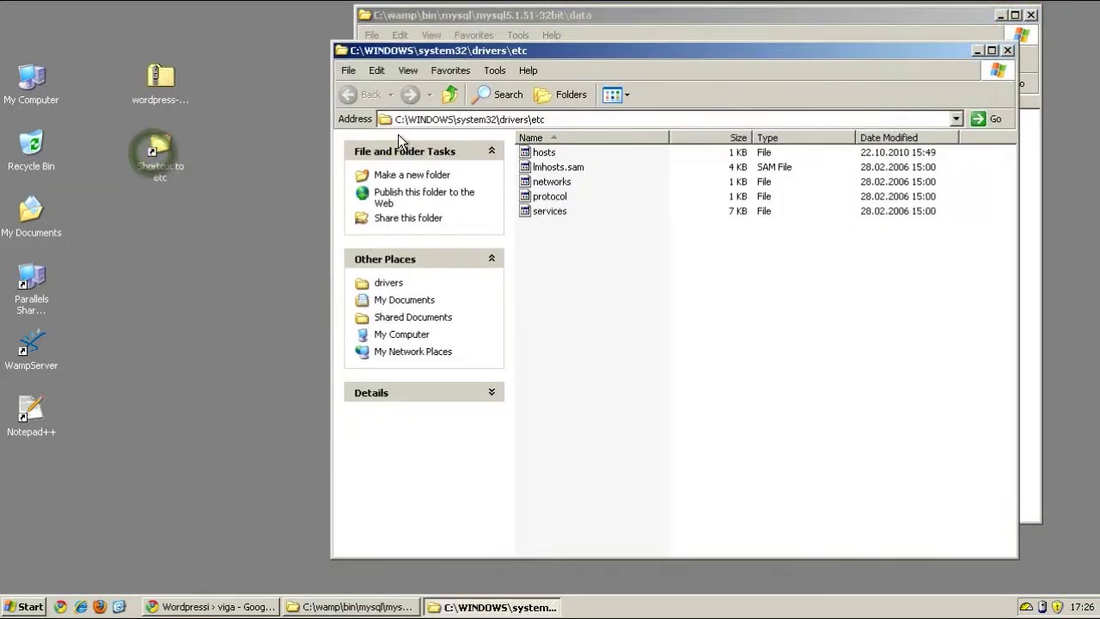